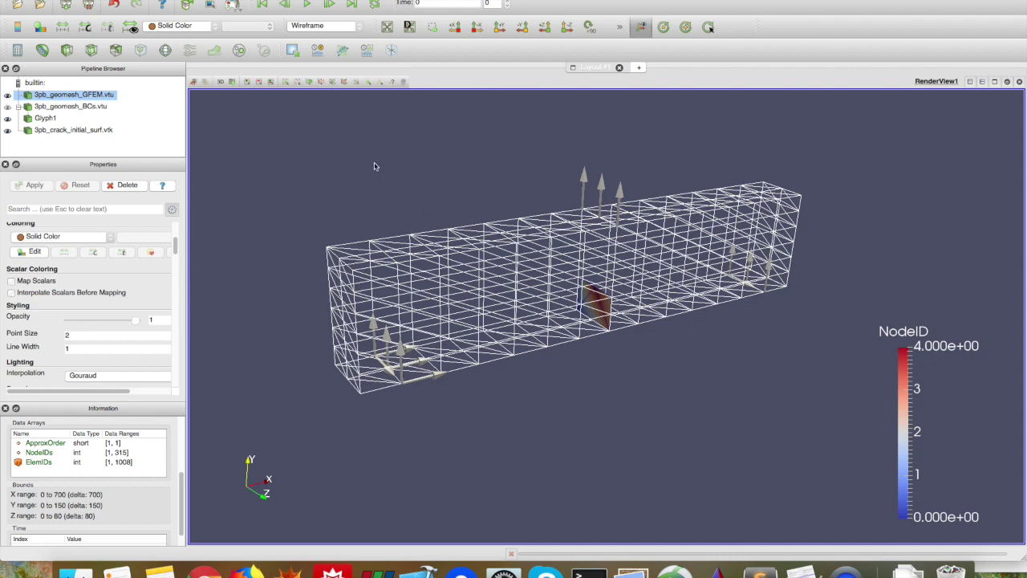
# Step: Orbit the reference beam mesh to inspect it from several sides
pyautogui.moveTo(491, 205); pyautogui.dragTo(467, 210)
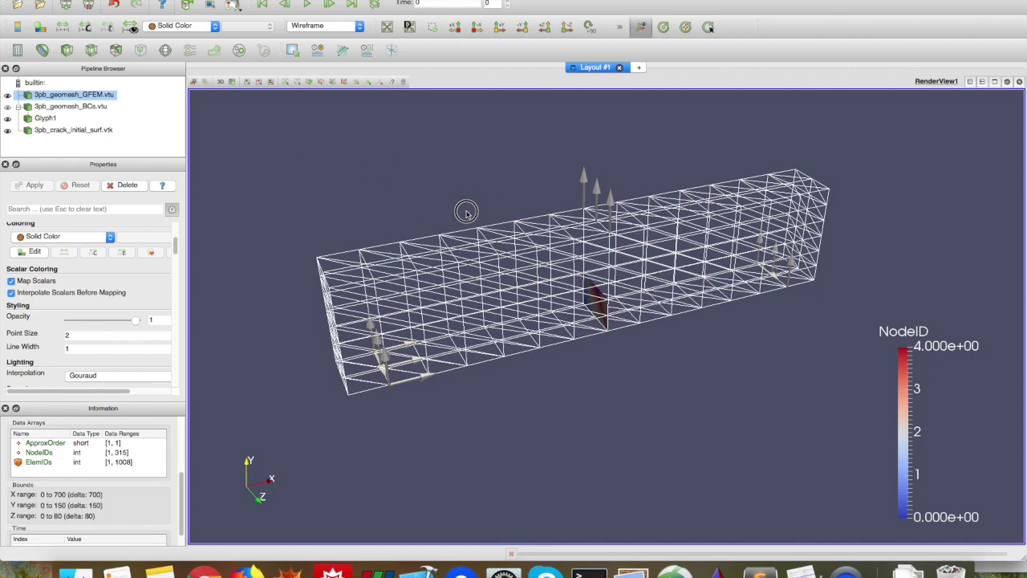
pyautogui.moveTo(640, 251); pyautogui.dragTo(754, 199)
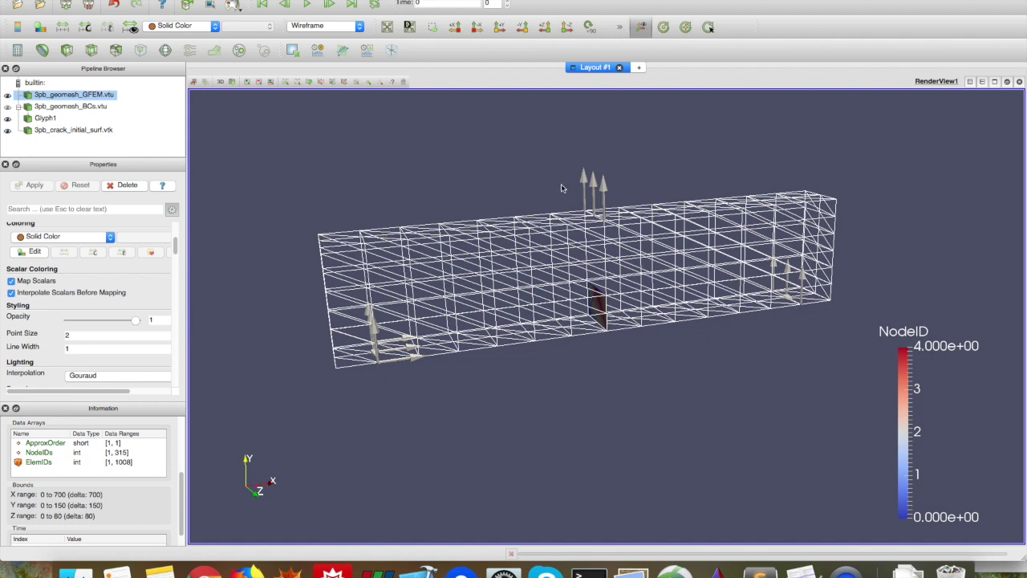
pyautogui.moveTo(593, 215); pyautogui.dragTo(659, 254)
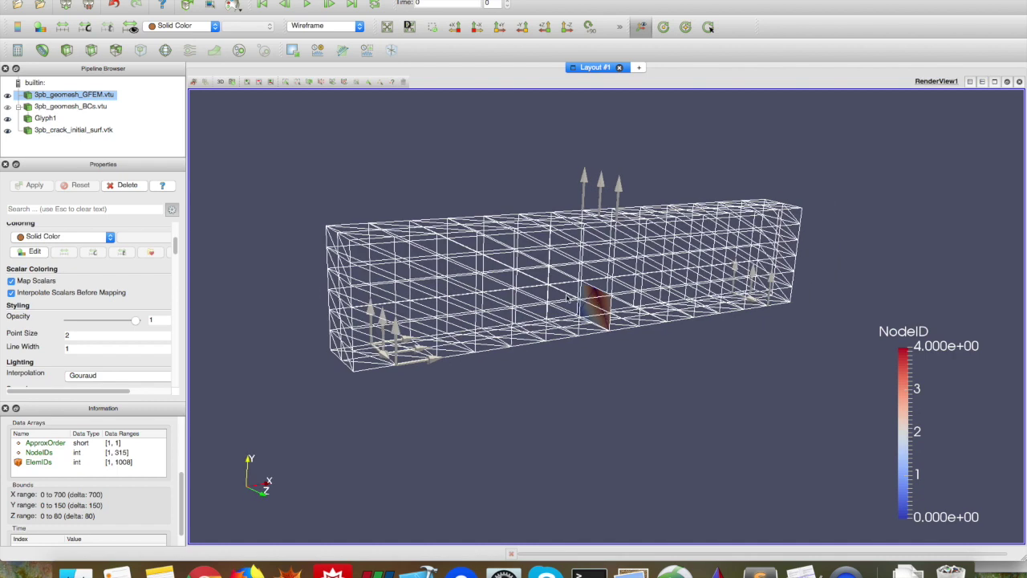
pyautogui.moveTo(568, 299); pyautogui.dragTo(571, 323)
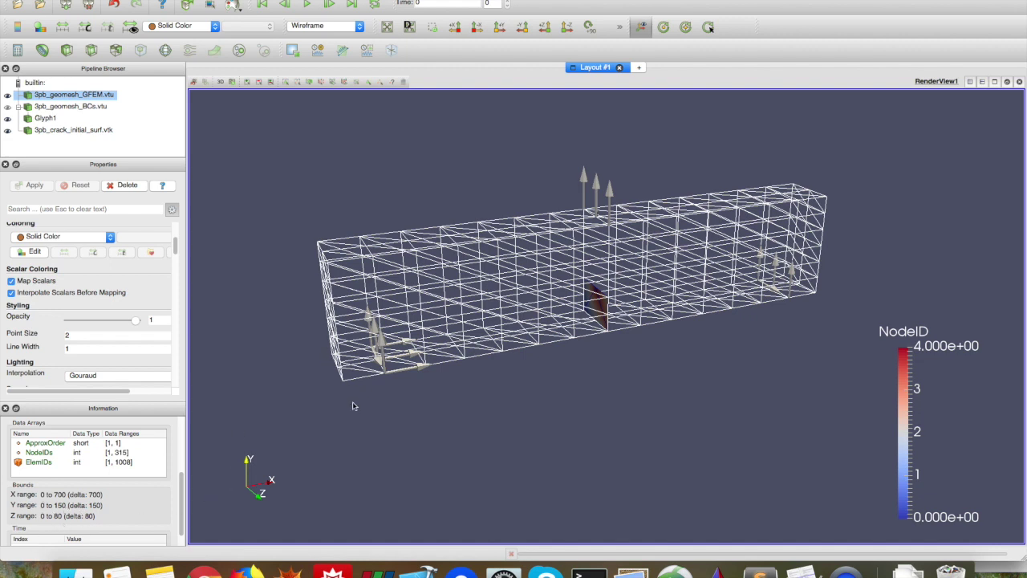
# Step: Launch GiD from Spotlight and dismiss the expired-password warnings
pyautogui.press('super+space')
pyautogui.write('gid')
pyautogui.press('Return')
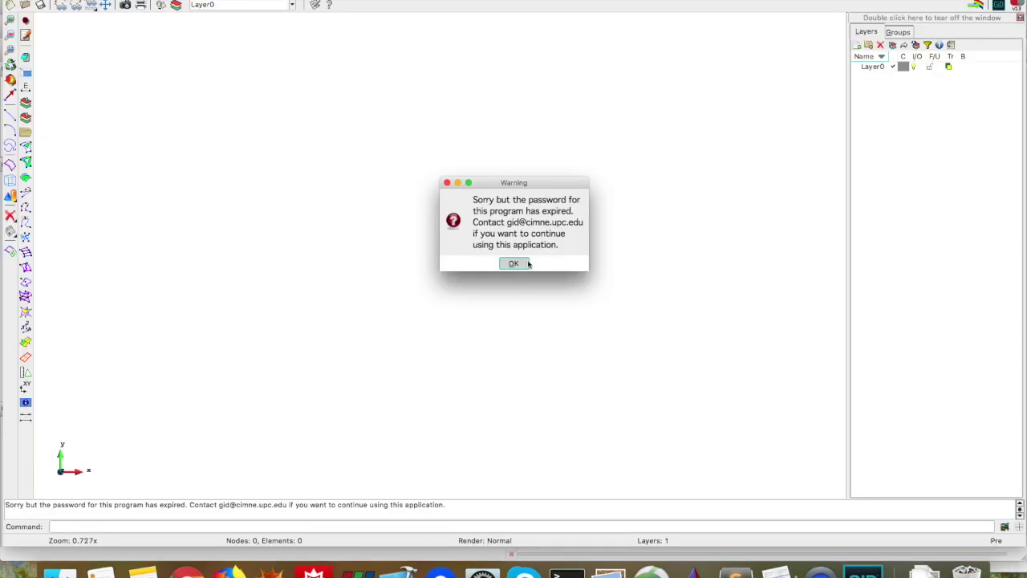
pyautogui.click(523, 265)
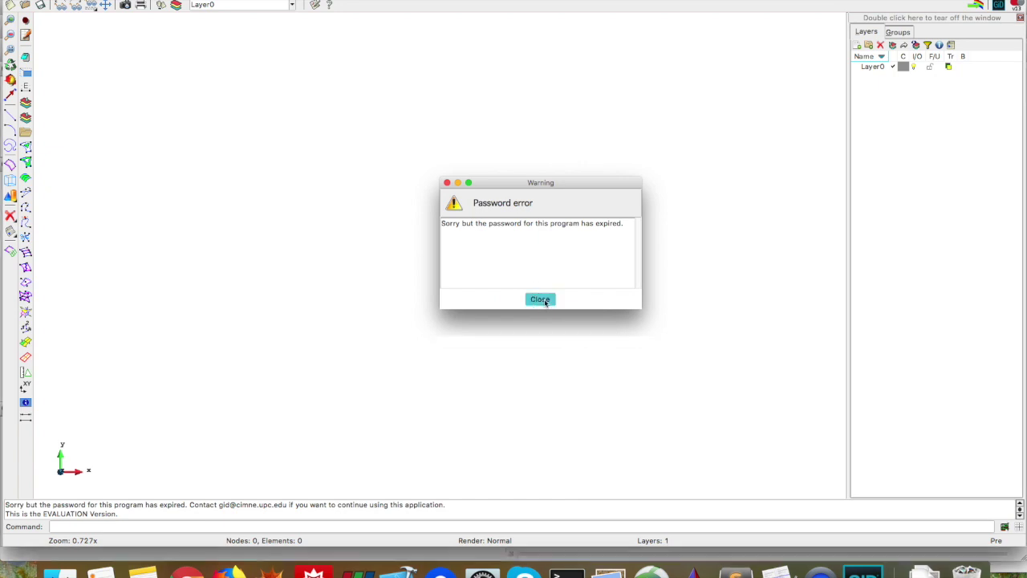
pyautogui.press('Return')
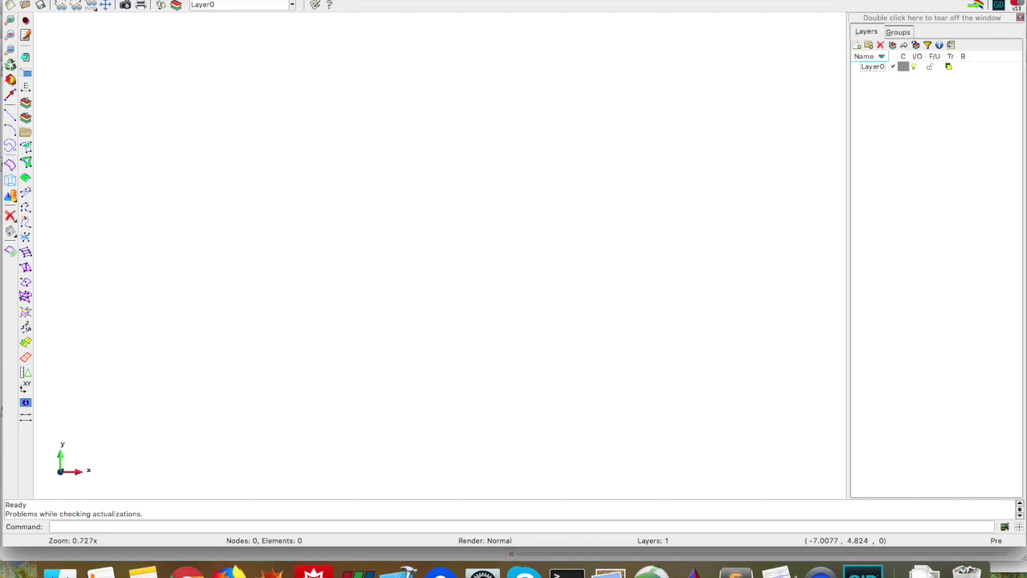
# Step: Load the ISET problem type from Data > Problem type
pyautogui.click(178, 0)
pyautogui.moveTo(215, 0)
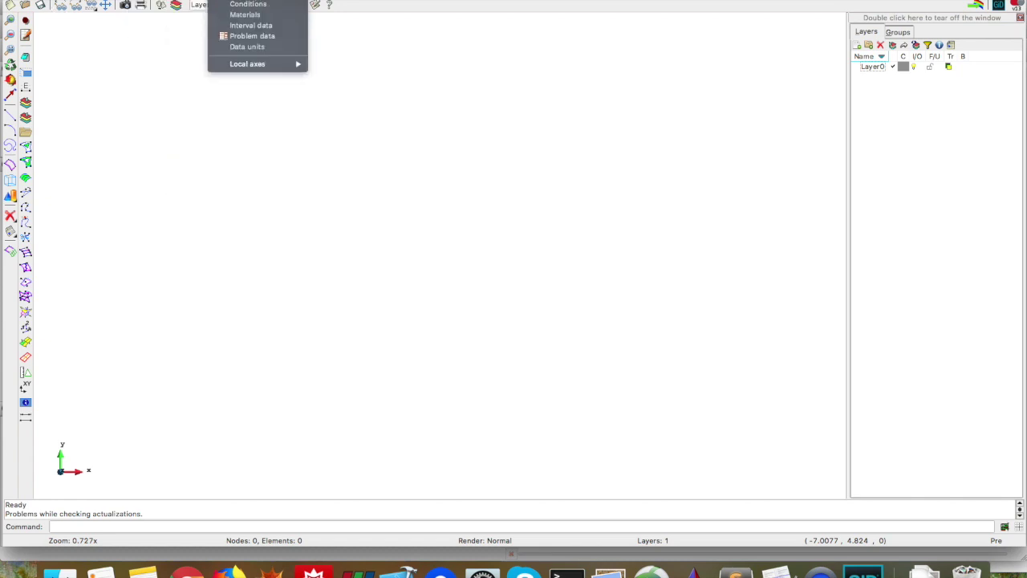
pyautogui.moveTo(257, 0)
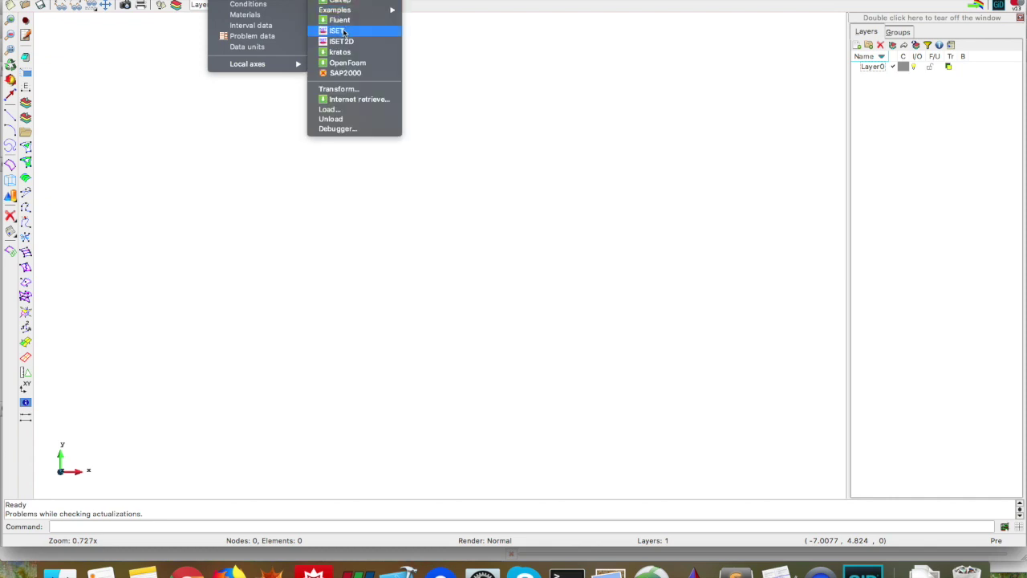
pyautogui.click(344, 31)
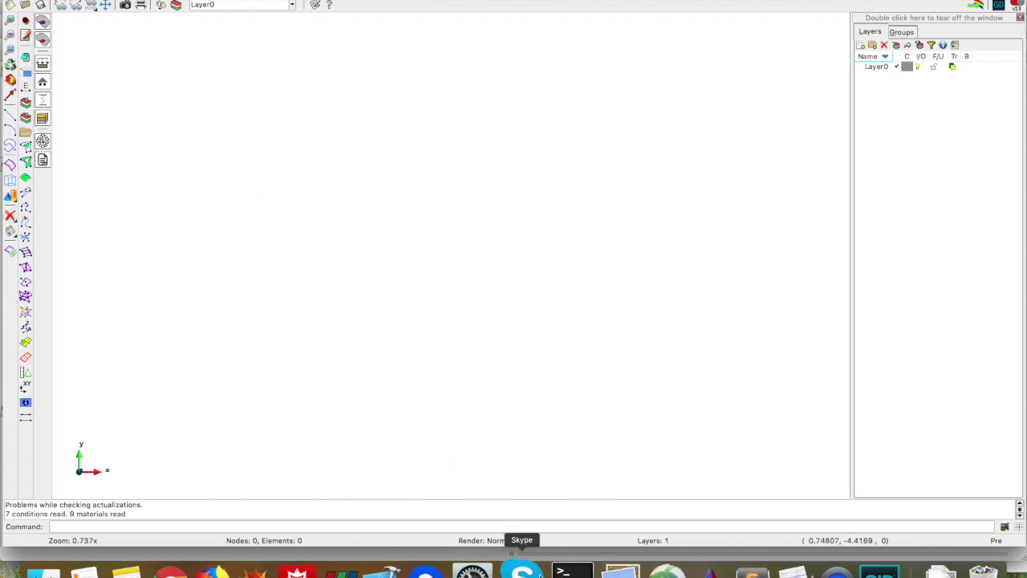
# Step: In ParaView, orbit the beam mesh near-vertical and back to horizontal, then return to GiD
pyautogui.click(362, 571)
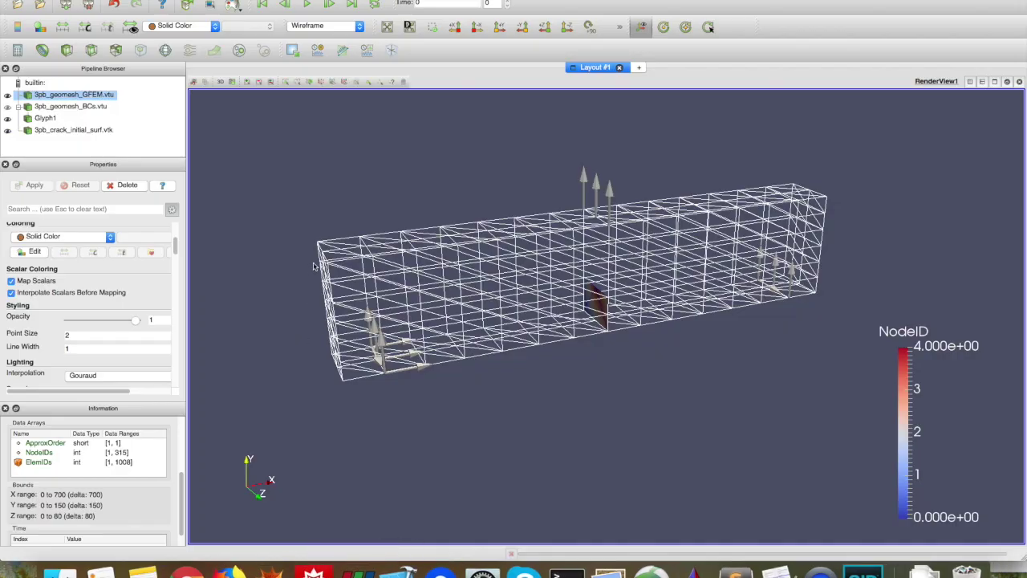
pyautogui.moveTo(325, 298); pyautogui.dragTo(528, 278)
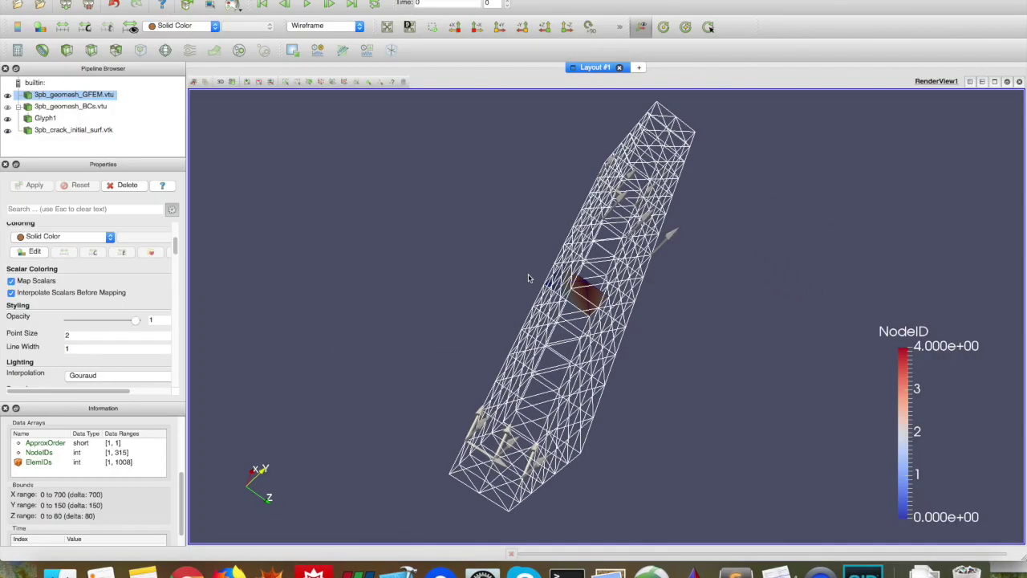
pyautogui.moveTo(539, 357); pyautogui.dragTo(443, 296)
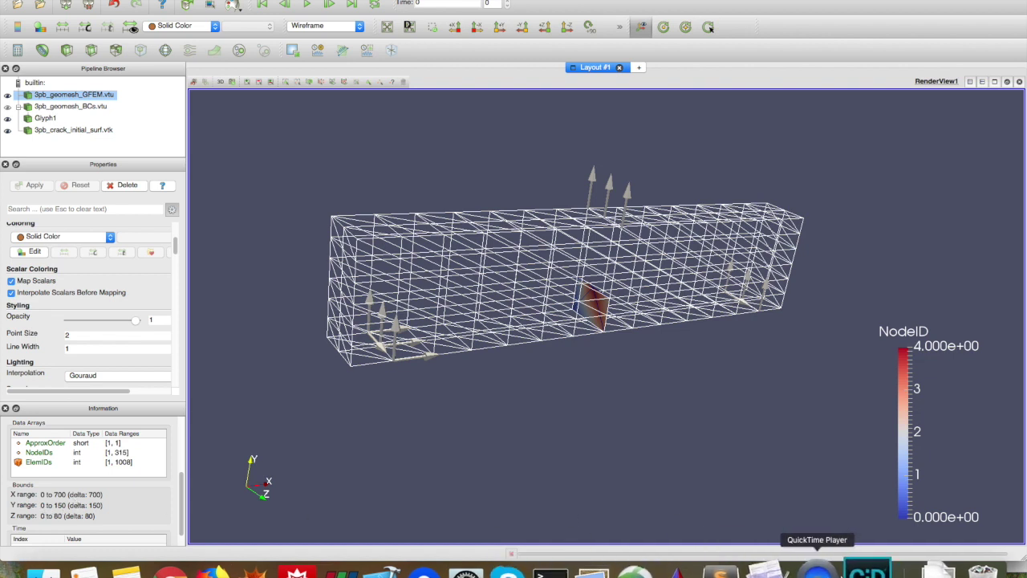
pyautogui.click(859, 571)
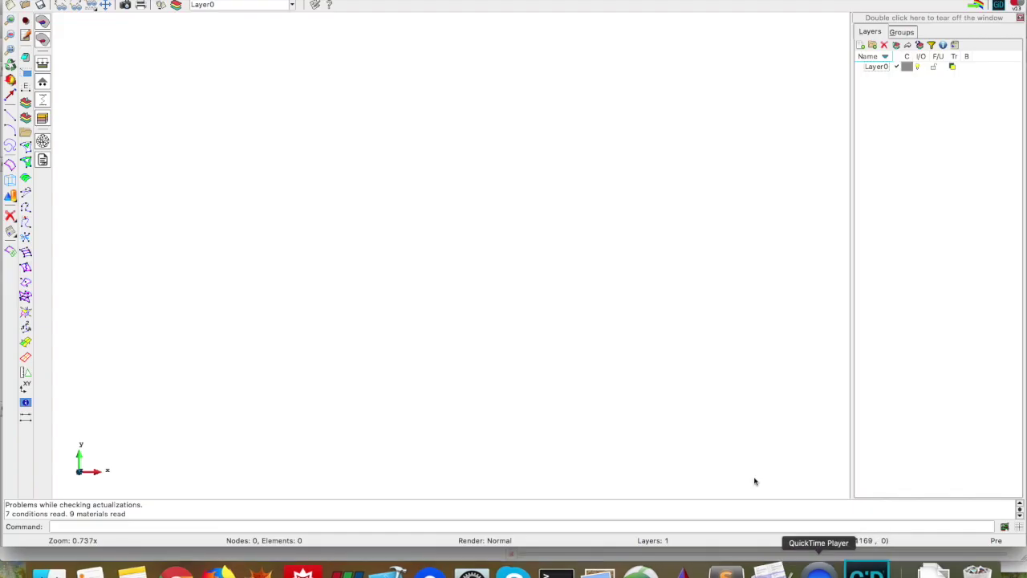
# Step: Start an XY-plane rectangle and bring up the Coordinates window for exact point entry
pyautogui.click(11, 197)
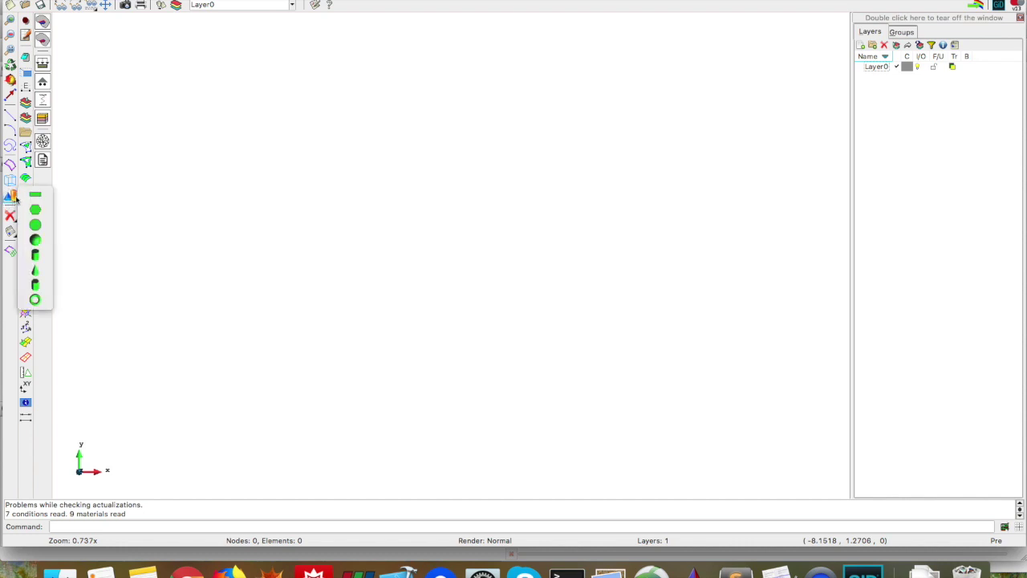
pyautogui.click(34, 198)
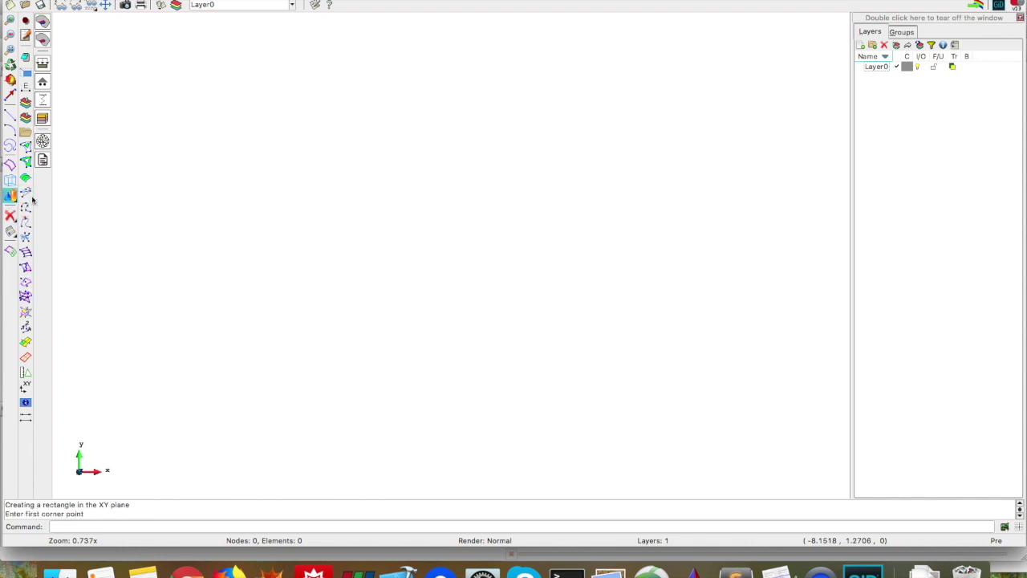
pyautogui.click(89, 526)
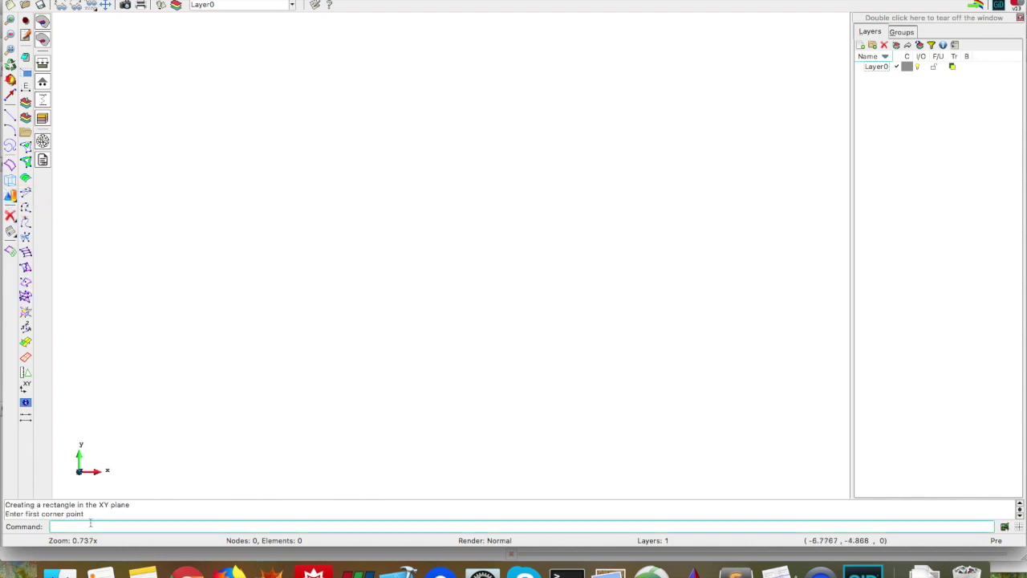
pyautogui.rightClick(168, 193)
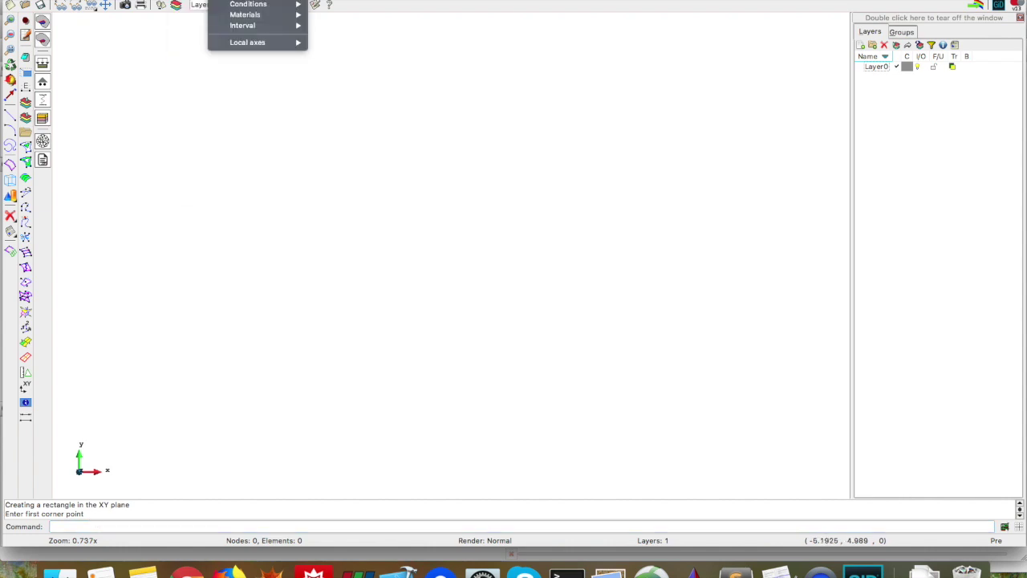
pyautogui.moveTo(202, 31)
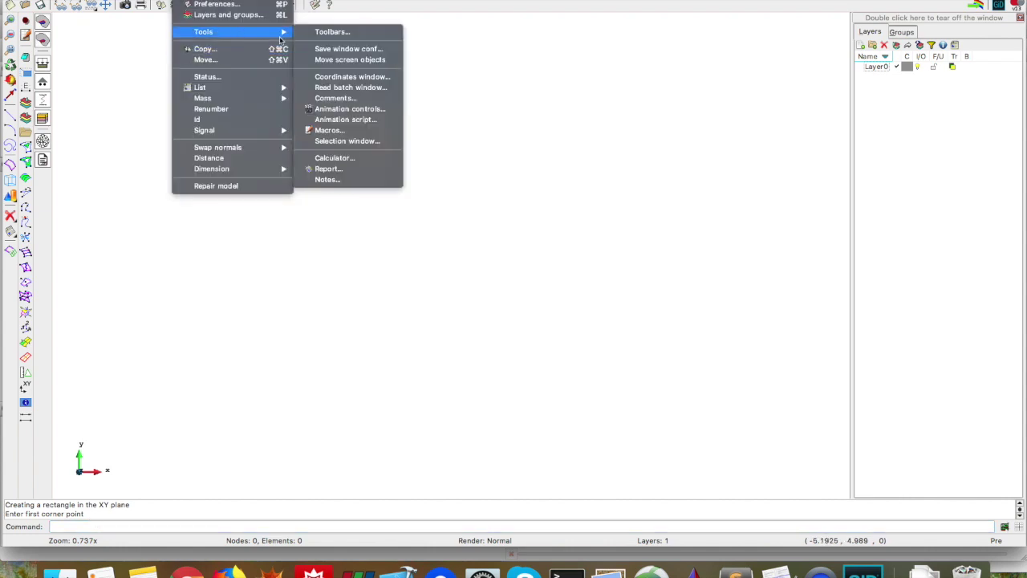
pyautogui.click(336, 77)
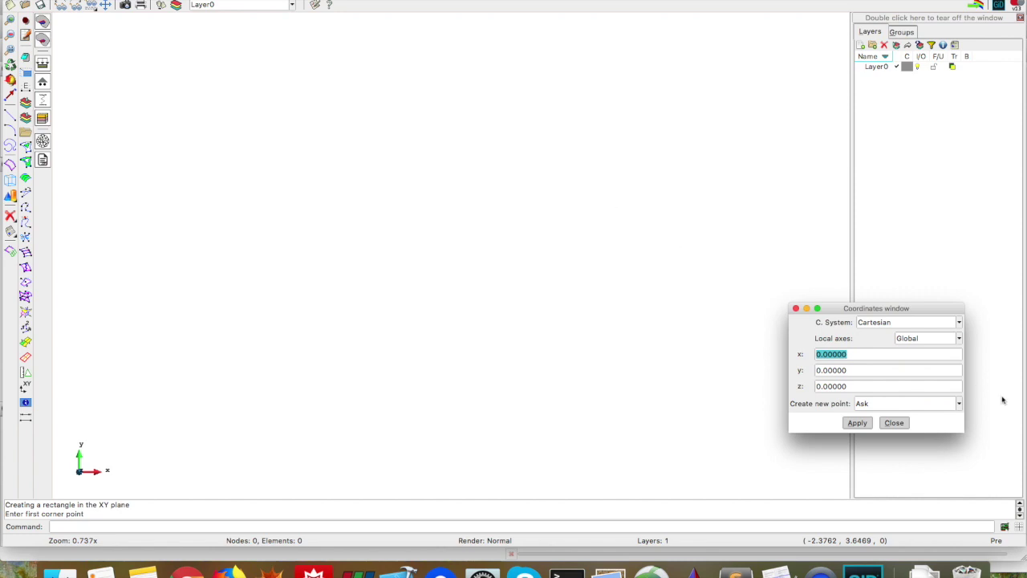
# Step: Enter corners (0, 0) and (700, 150) to create the rectangle, checking dimensions in ParaView
pyautogui.click(881, 365)
pyautogui.click(883, 361)
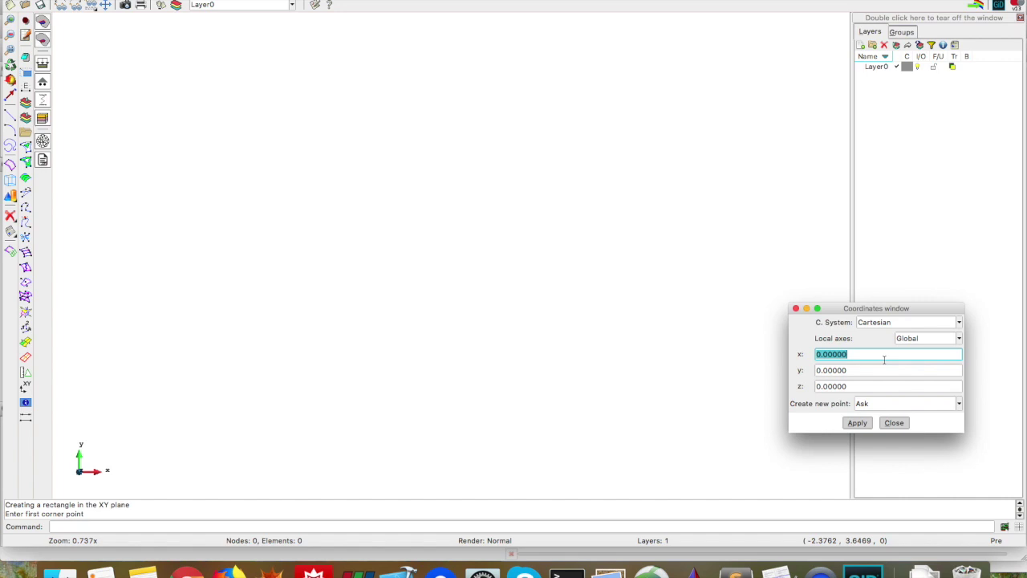
pyautogui.write('0')
pyautogui.click(865, 422)
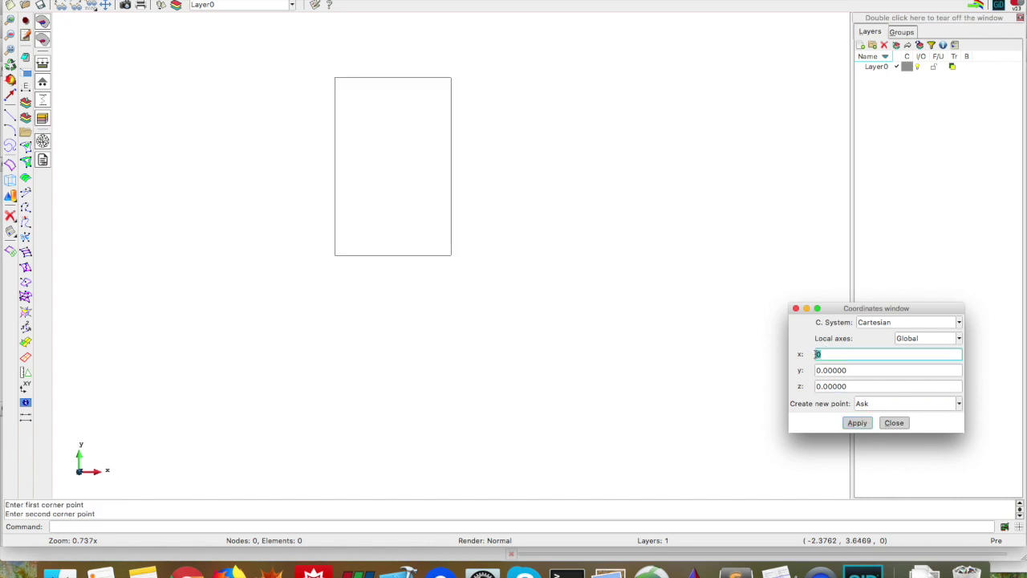
pyautogui.press('Tab')
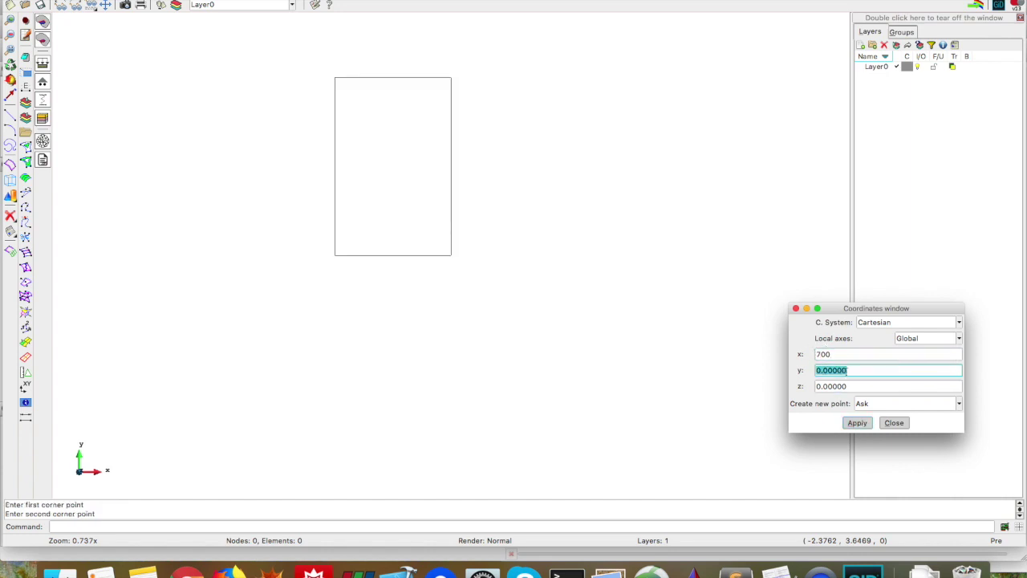
pyautogui.write('150')
pyautogui.click(401, 571)
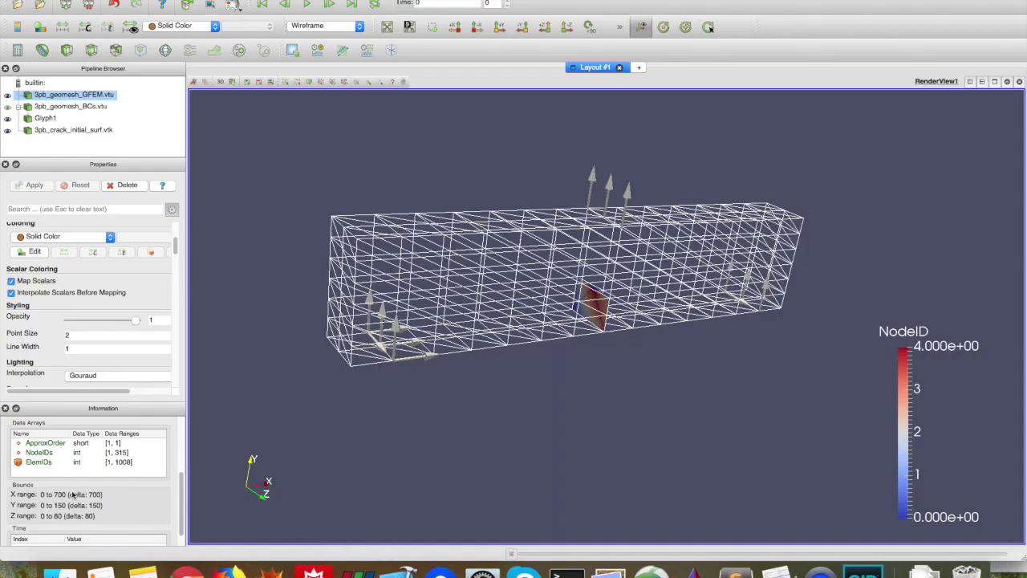
pyautogui.click(862, 571)
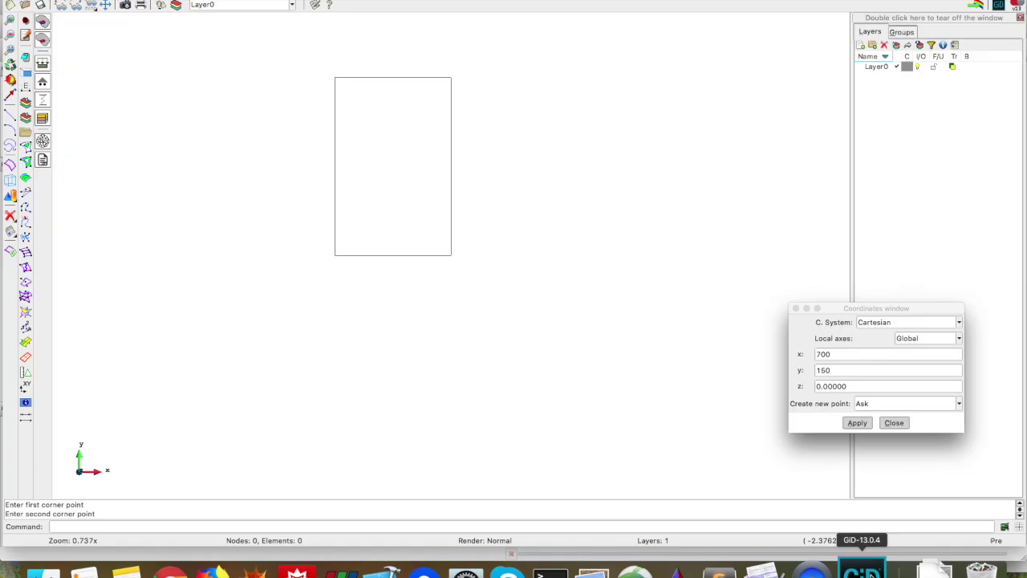
pyautogui.click(857, 423)
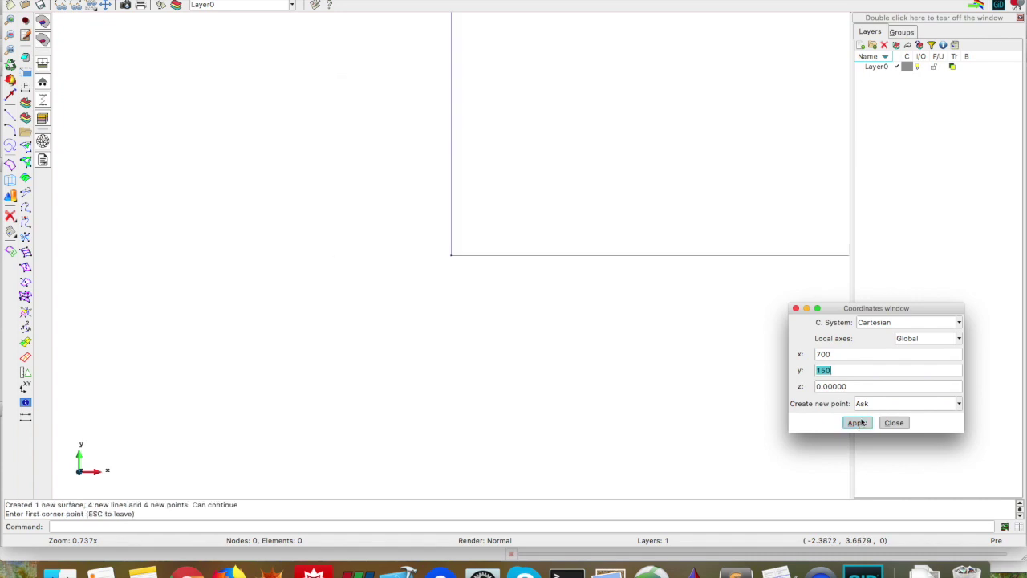
pyautogui.click(896, 423)
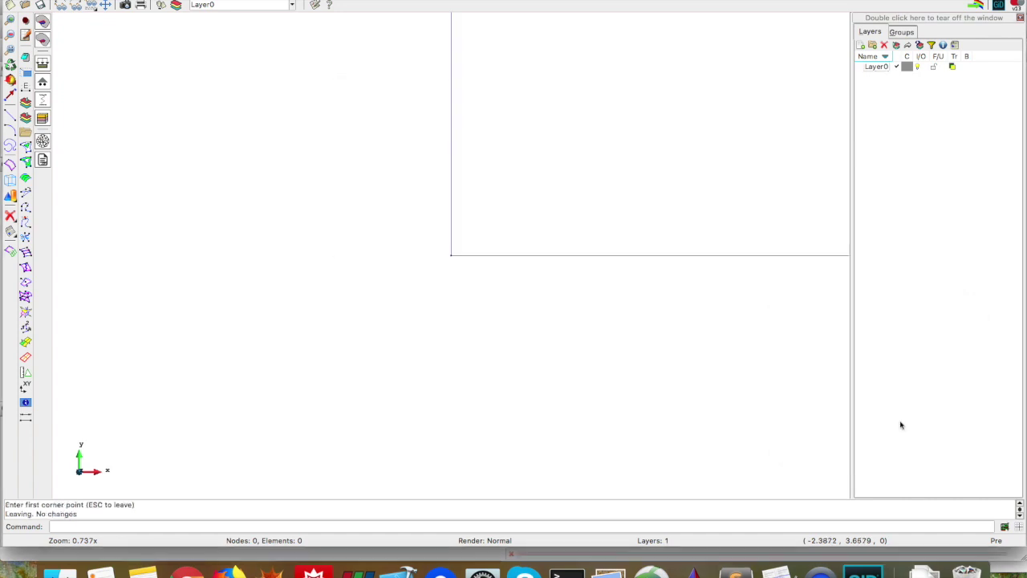
# Step: Fit the rectangle in view and rotate to see the nested outlines at an angle
pyautogui.click(10, 50)
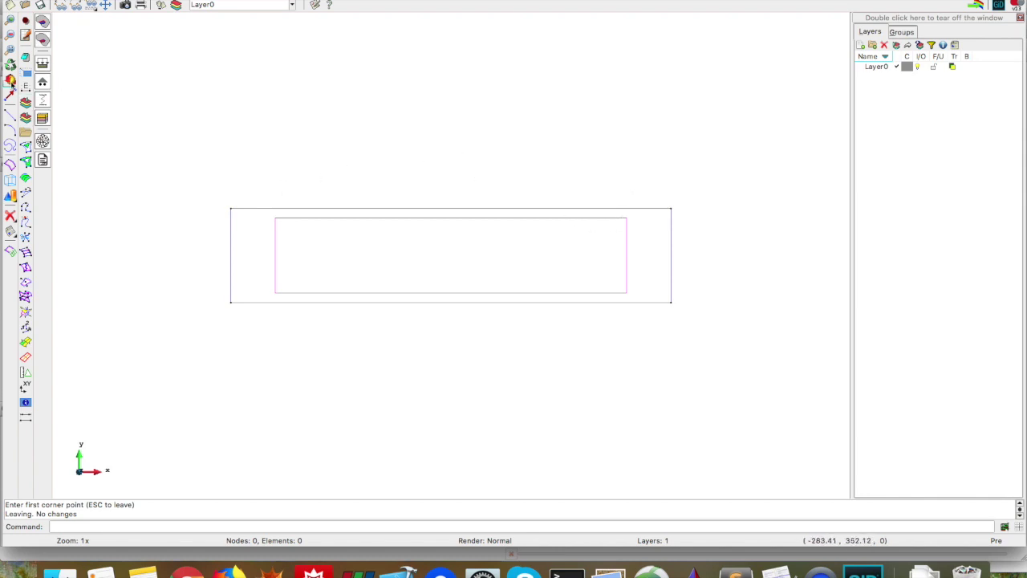
pyautogui.click(10, 81)
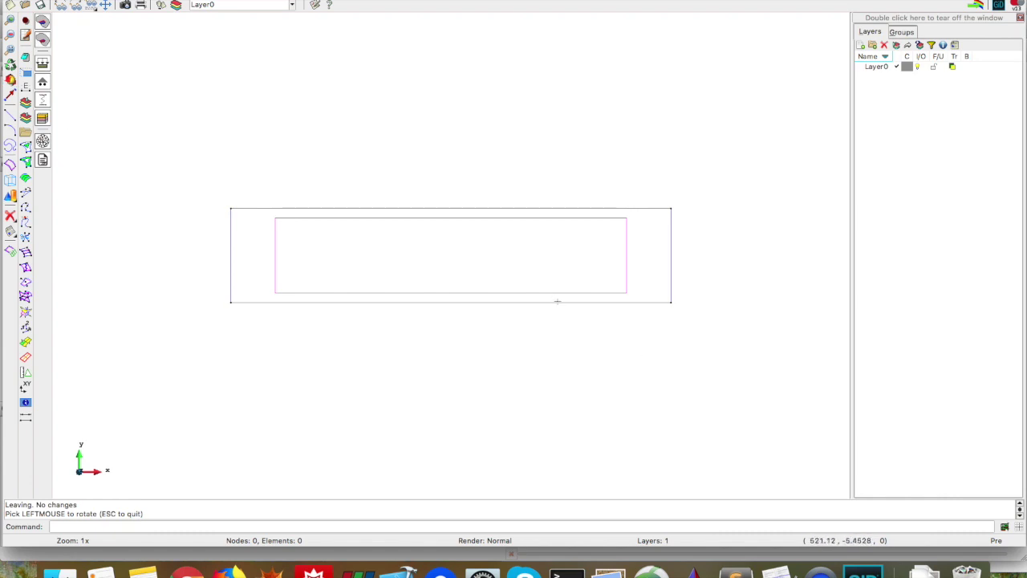
pyautogui.moveTo(487, 226); pyautogui.dragTo(564, 285)
pyautogui.moveTo(231, 210); pyautogui.dragTo(388, 201)
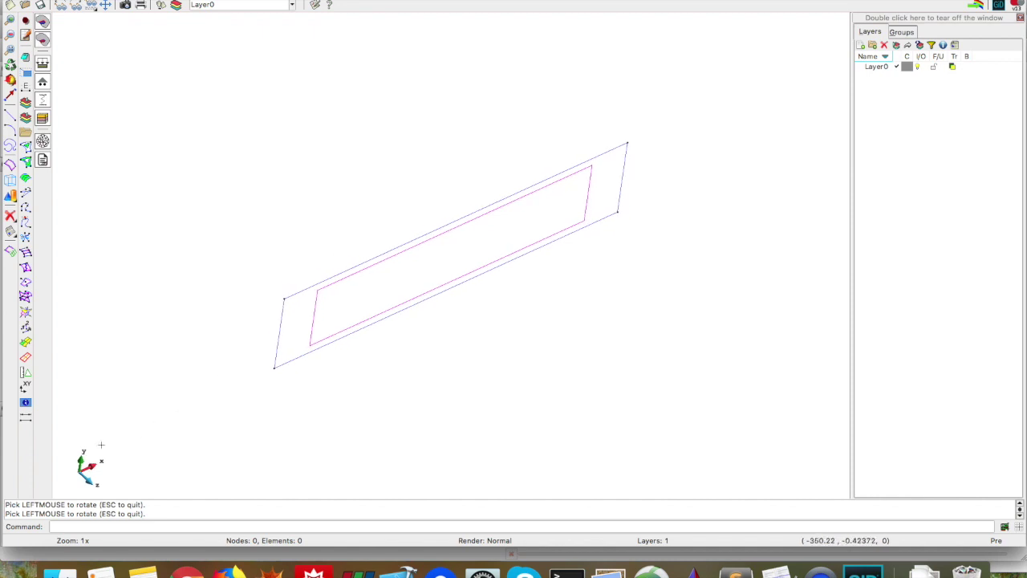
# Step: Set up a Copy of Surfaces by translation with the second point at z = 80
pyautogui.rightClick(131, 4)
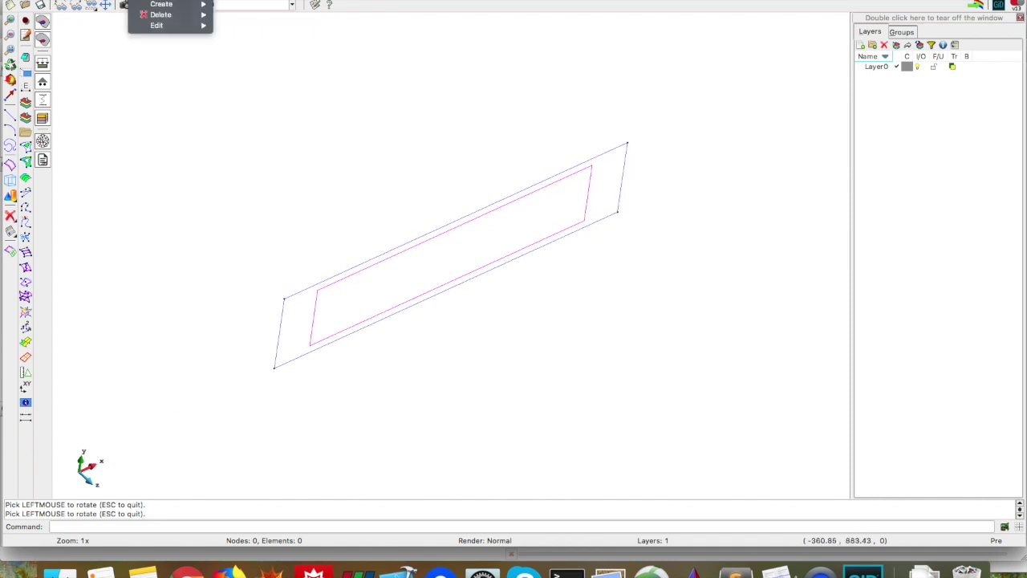
pyautogui.moveTo(196, 0)
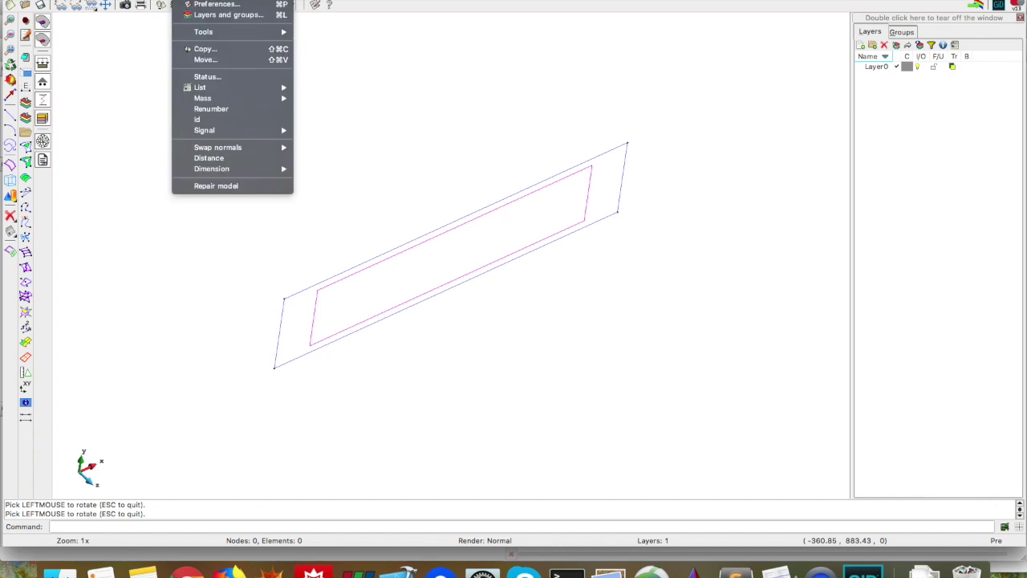
pyautogui.click(228, 53)
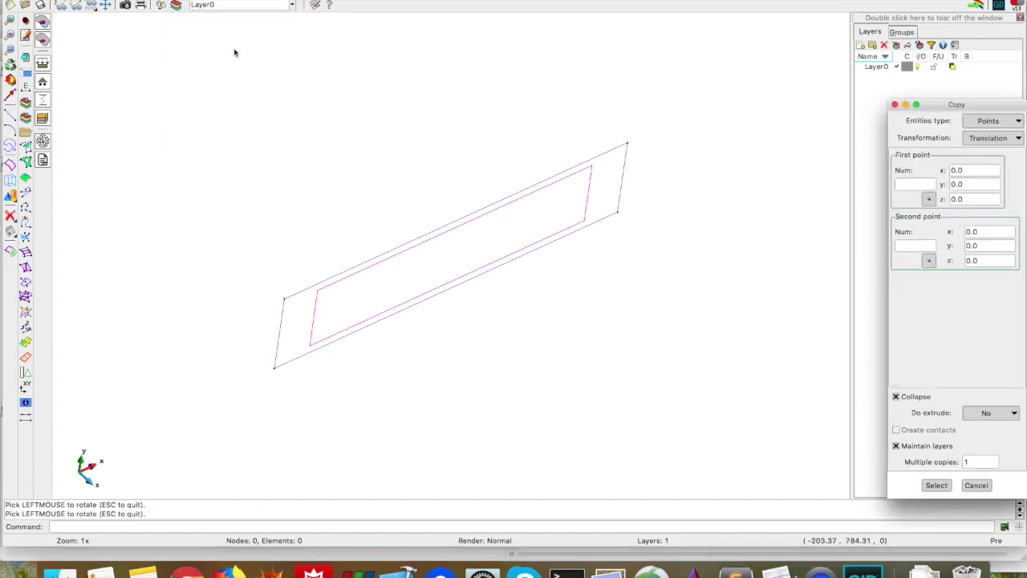
pyautogui.click(987, 120)
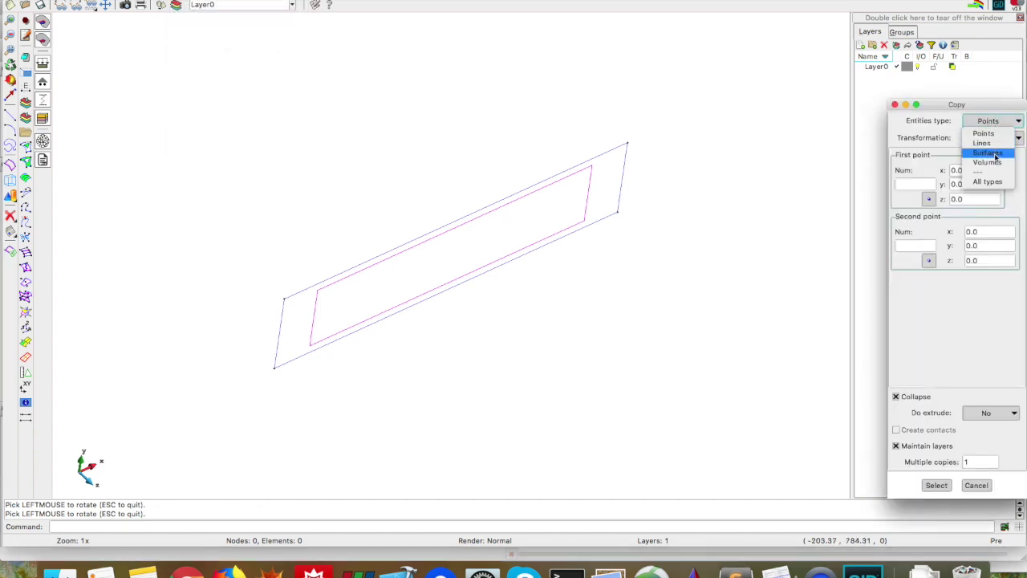
pyautogui.click(991, 153)
pyautogui.click(967, 170)
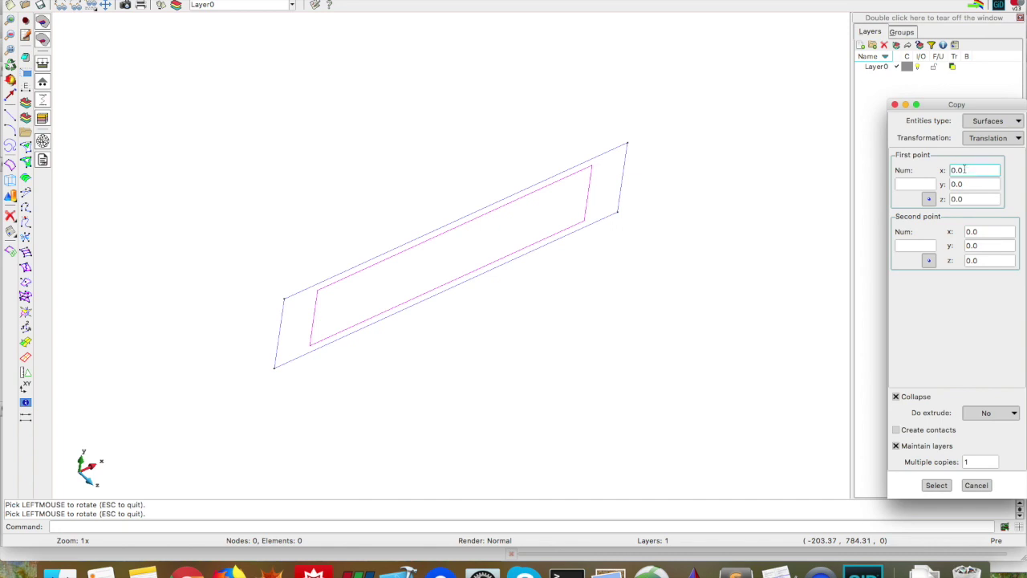
pyautogui.click(963, 184)
pyautogui.click(994, 183)
pyautogui.press('Tab')
pyautogui.press('Tab')
pyautogui.press('Tab')
pyautogui.press('Tab')
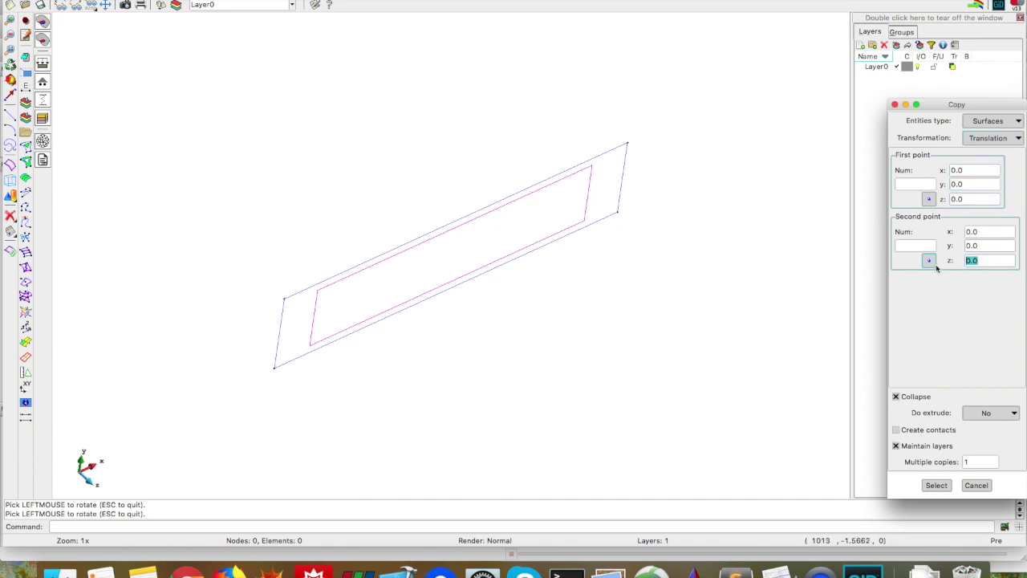
pyautogui.write('80')
# Step: Extrude the inner rectangle surface into a Volume and close the Copy dialog
pyautogui.click(975, 415)
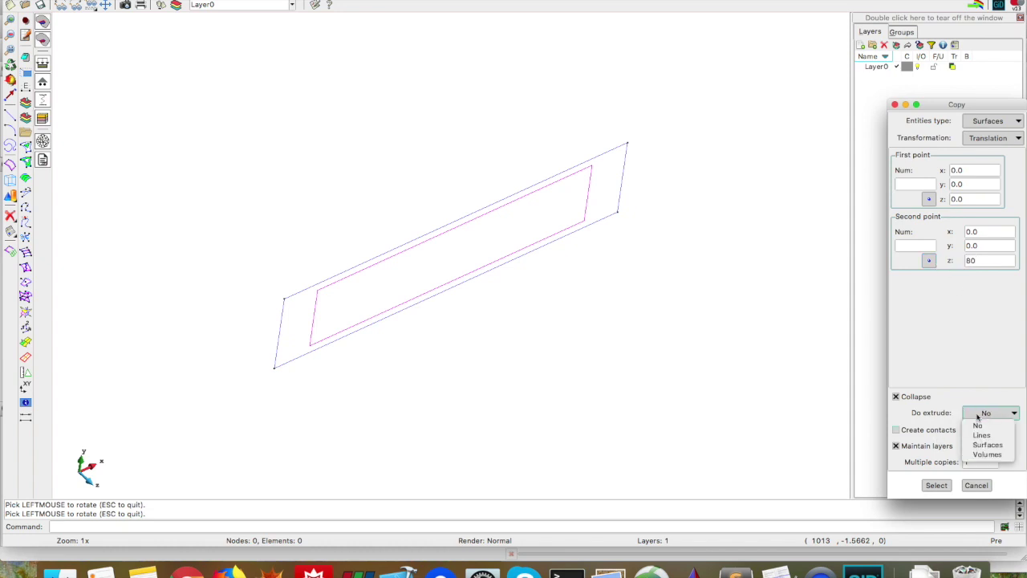
pyautogui.click(988, 455)
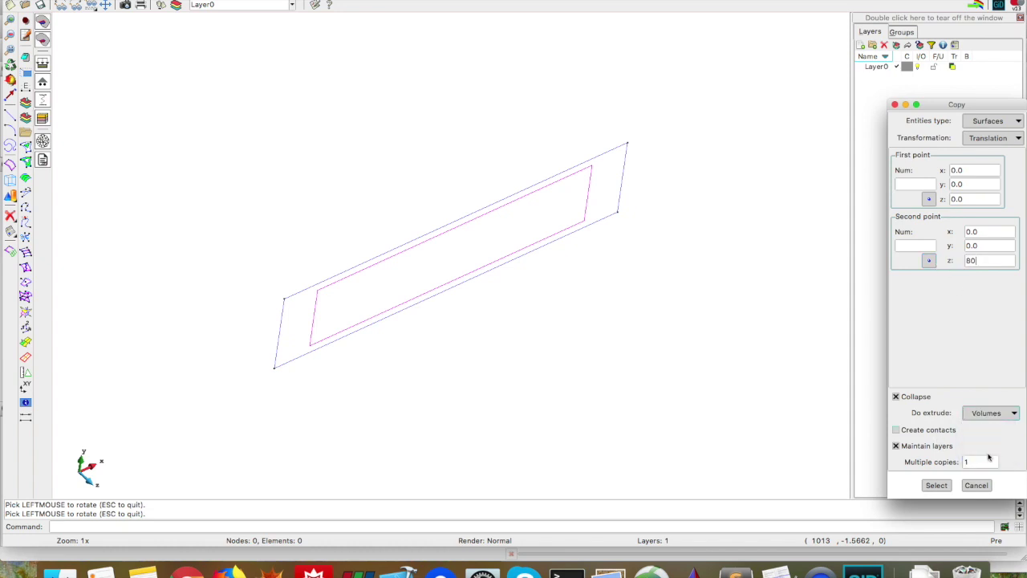
pyautogui.click(936, 485)
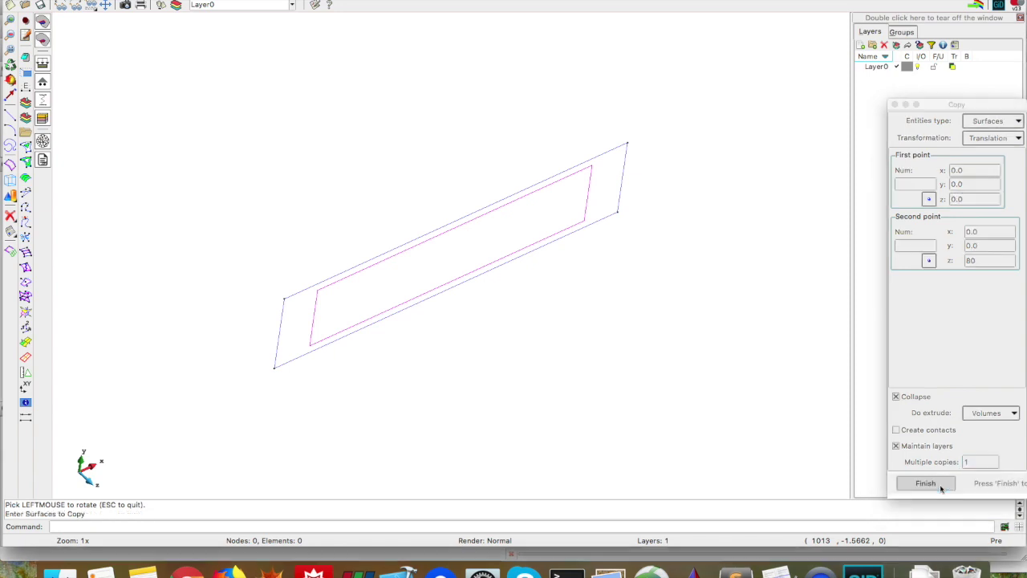
pyautogui.click(314, 299)
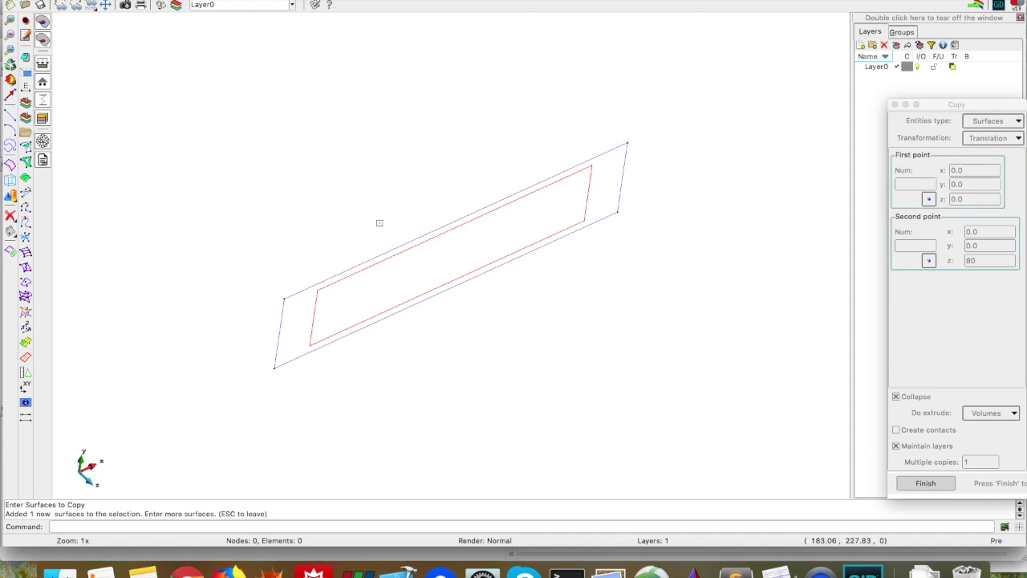
pyautogui.press('Escape')
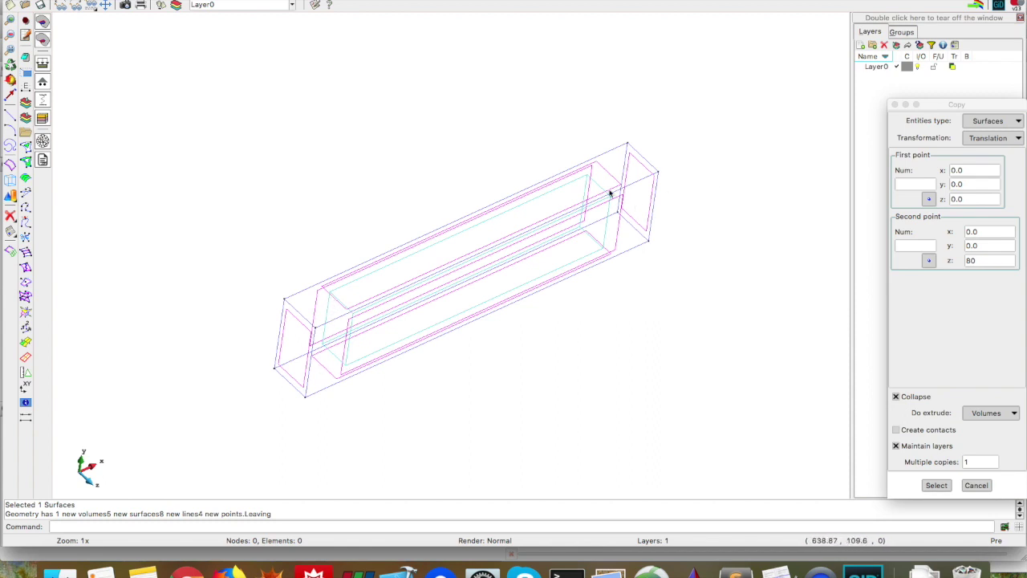
pyautogui.click(976, 485)
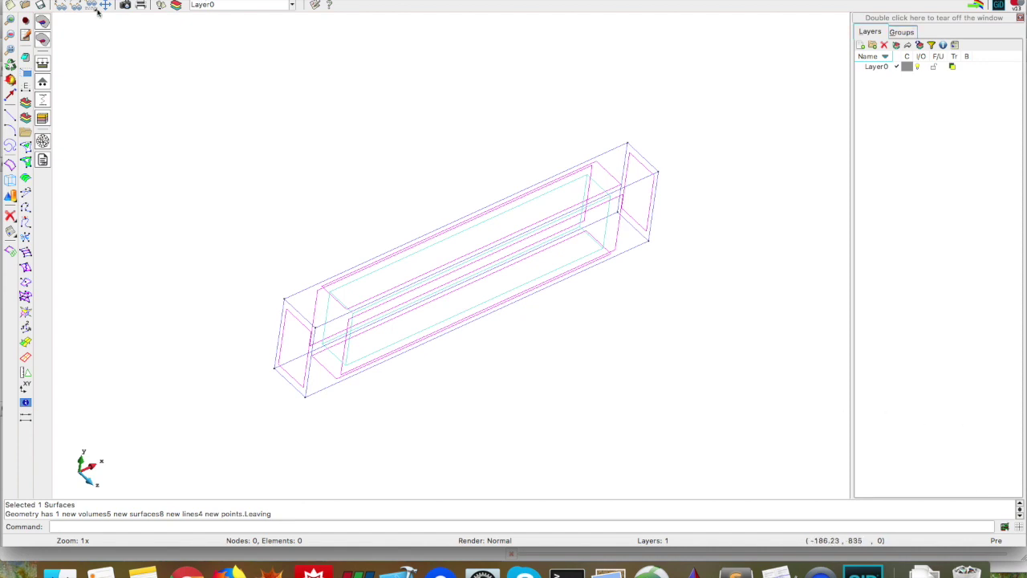
# Step: Rotate the view until the extruded 700×150×80 beam lies near horizontal
pyautogui.click(10, 70)
pyautogui.moveTo(658, 311); pyautogui.dragTo(445, 265)
pyautogui.moveTo(840, 225); pyautogui.dragTo(832, 243)
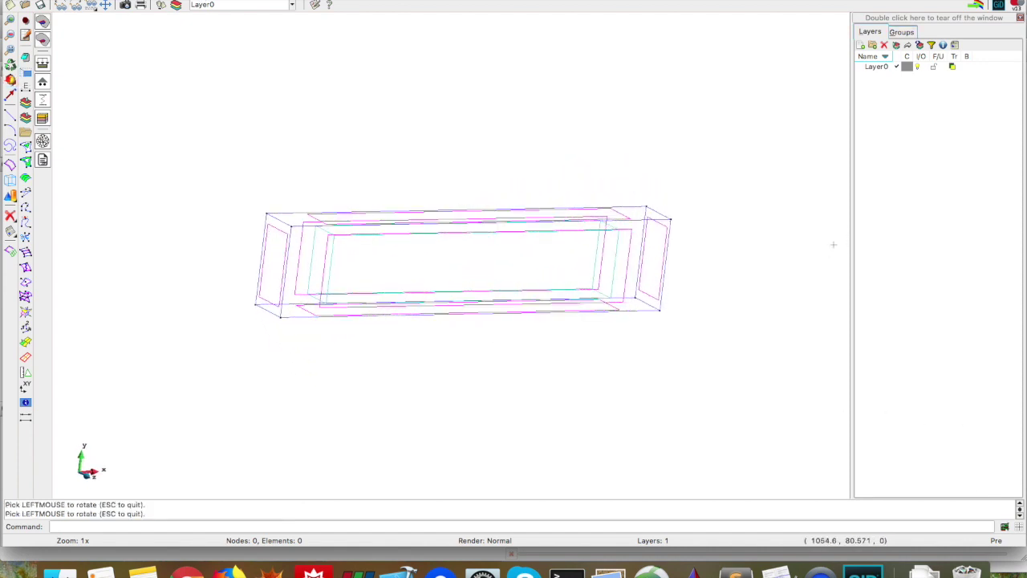
pyautogui.moveTo(342, 254); pyautogui.dragTo(346, 269)
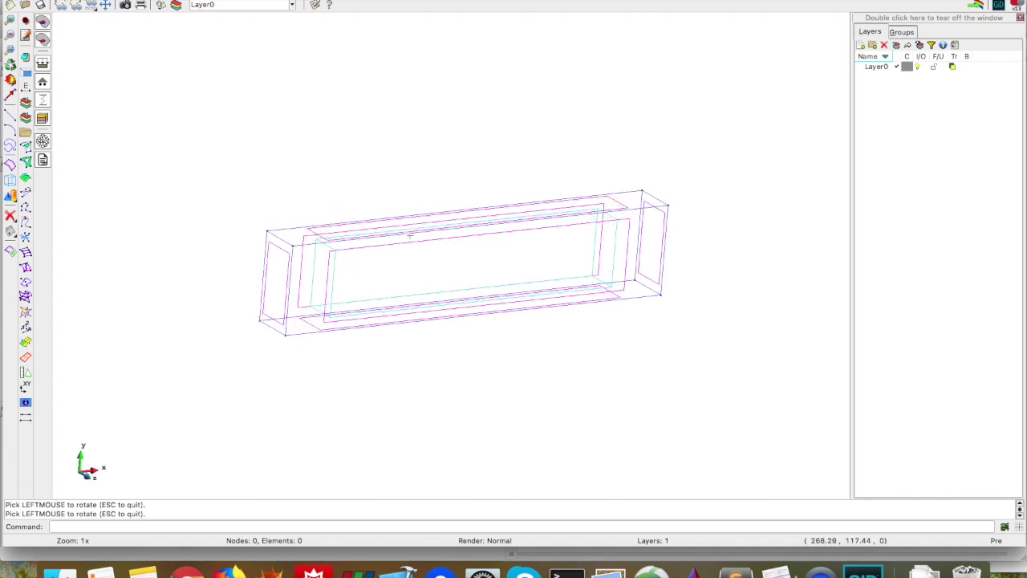
pyautogui.moveTo(410, 235); pyautogui.dragTo(415, 241)
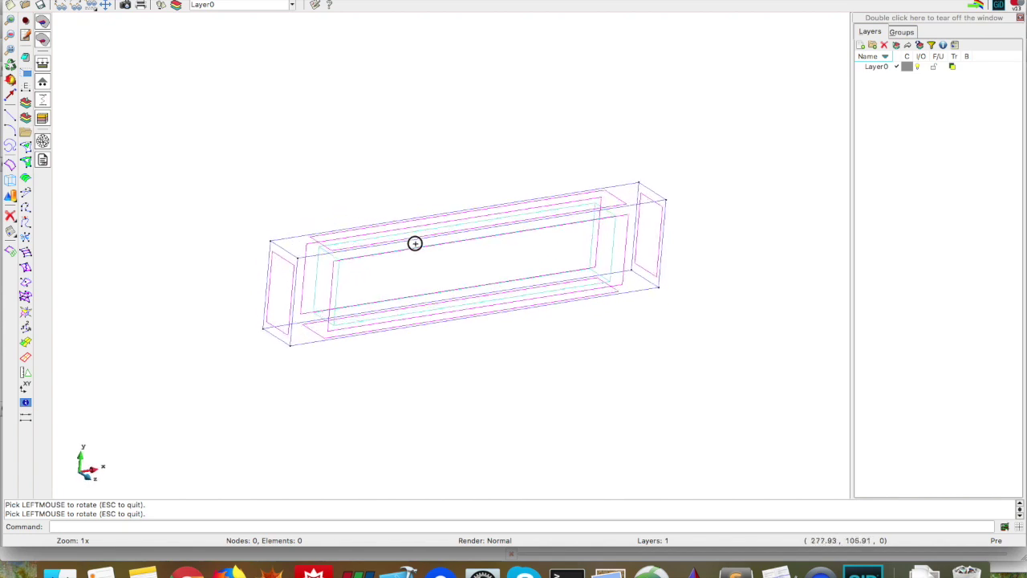
# Step: Create a new layer named Crack and make it the current layer
pyautogui.click(861, 46)
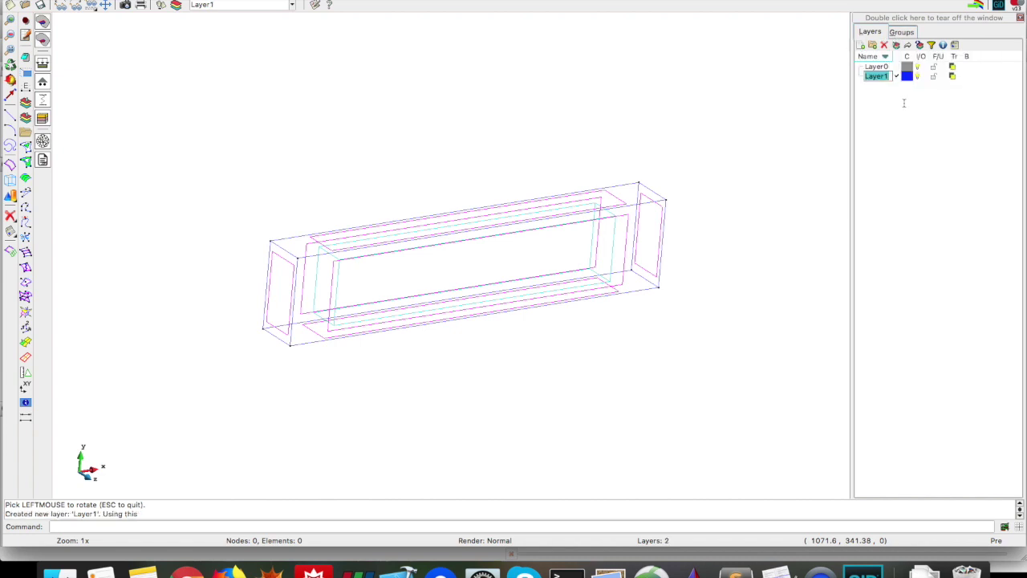
pyautogui.write('Crack')
pyautogui.press('Return')
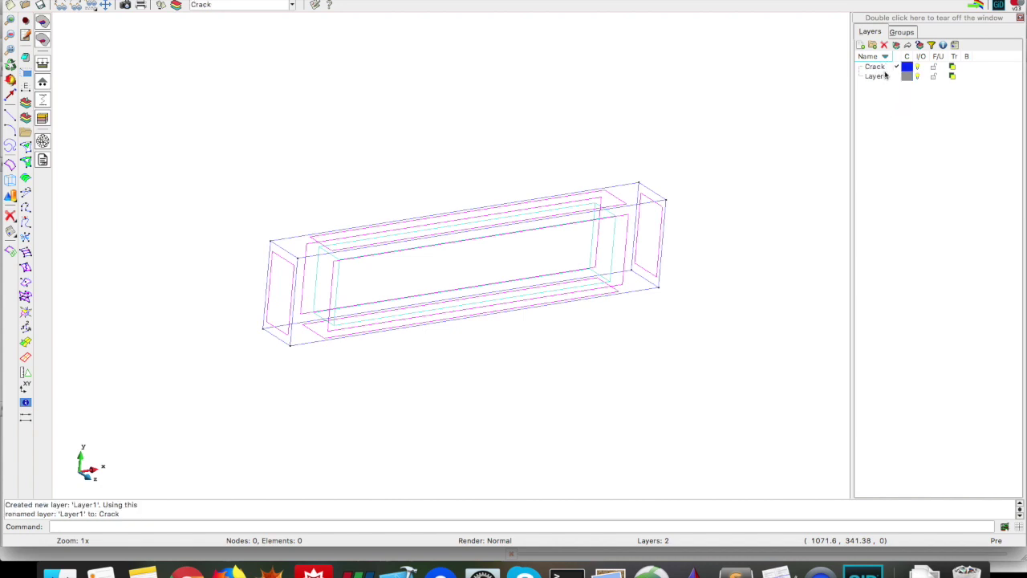
pyautogui.click(897, 74)
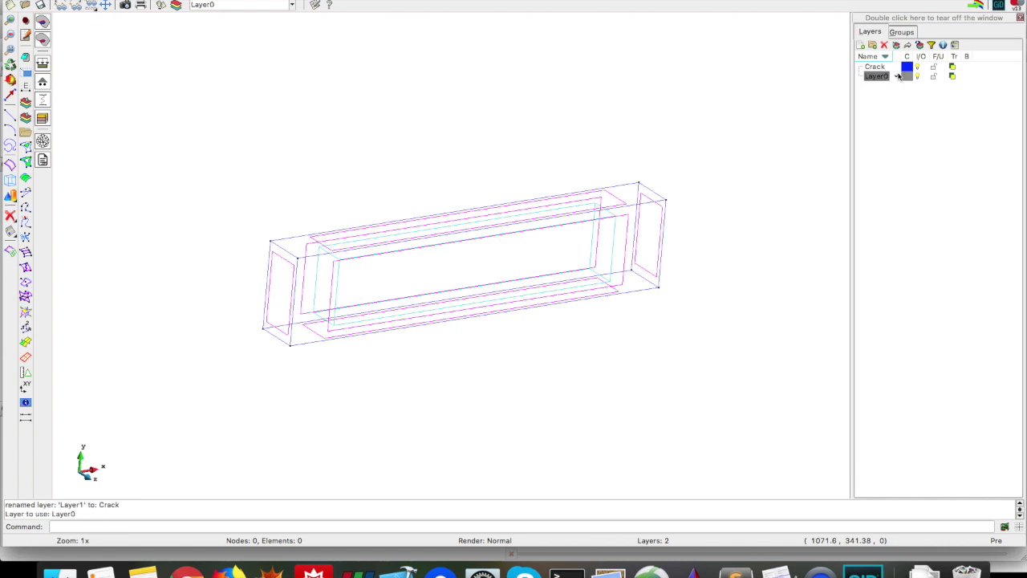
pyautogui.click(899, 67)
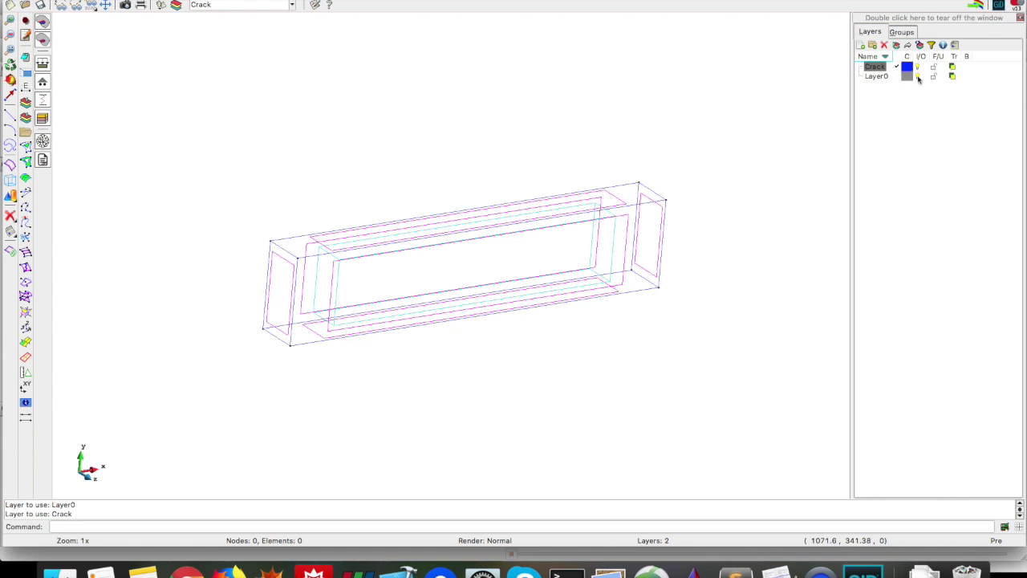
# Step: Switch off Layer0's geometry and bring up the reference mesh in ParaView
pyautogui.click(917, 76)
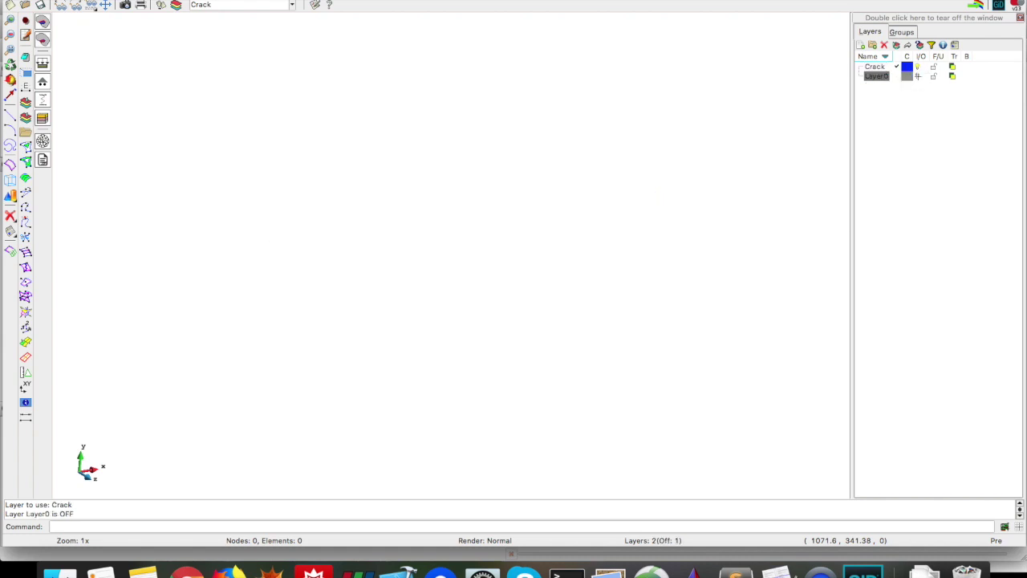
pyautogui.click(916, 76)
pyautogui.click(917, 76)
pyautogui.click(917, 76)
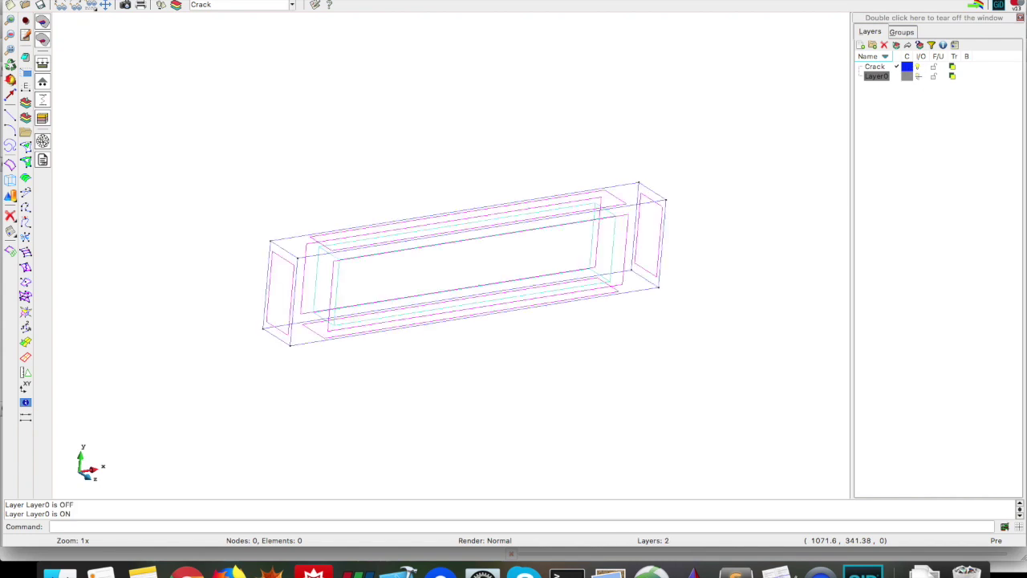
pyautogui.click(917, 76)
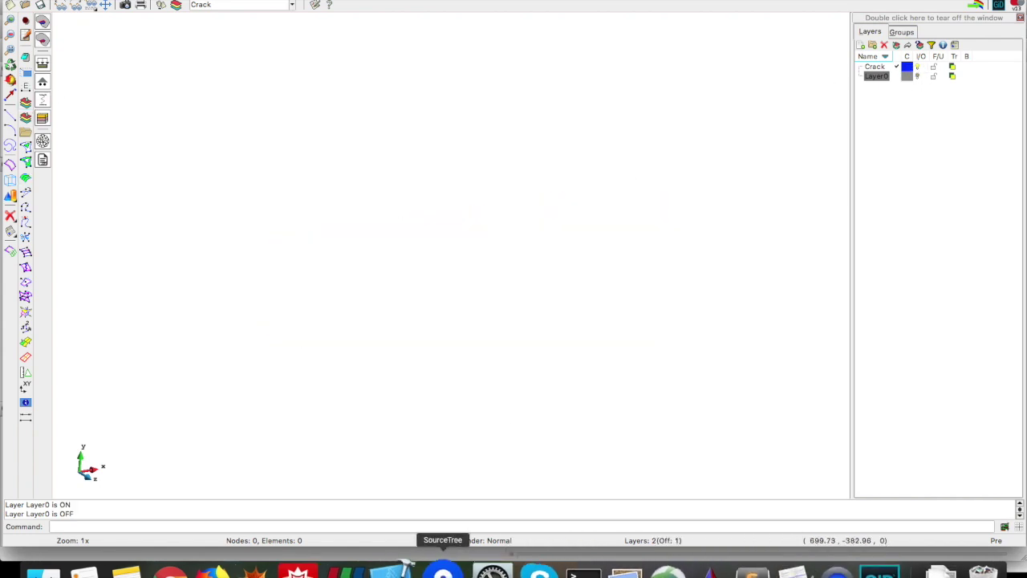
pyautogui.click(353, 571)
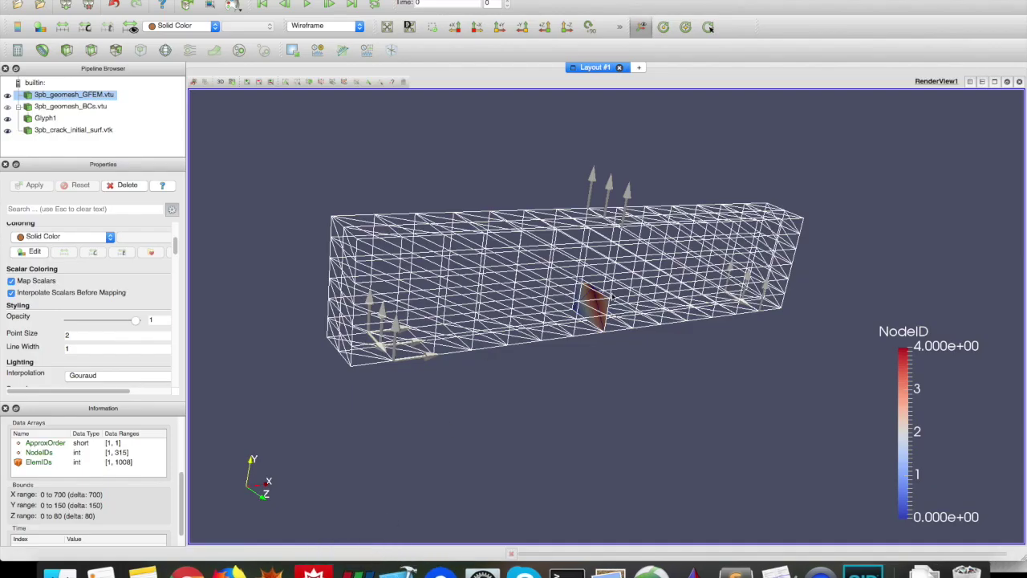
pyautogui.click(69, 132)
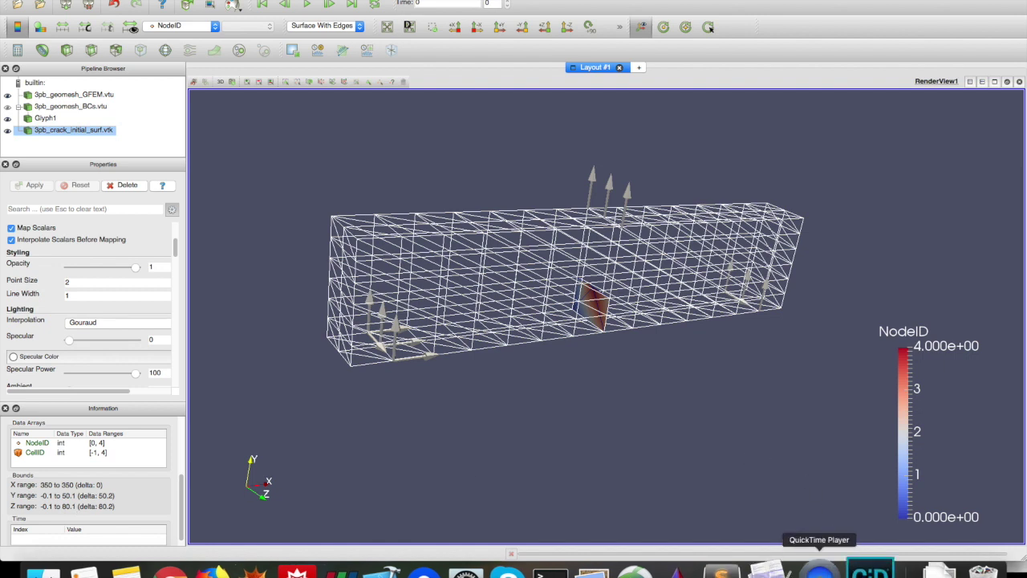
pyautogui.click(818, 571)
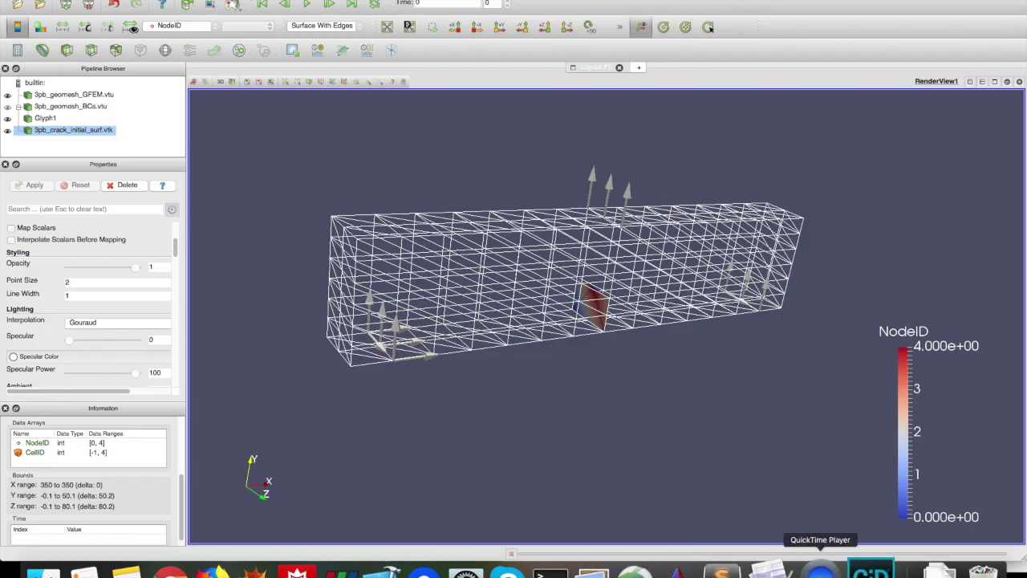
pyautogui.click(863, 569)
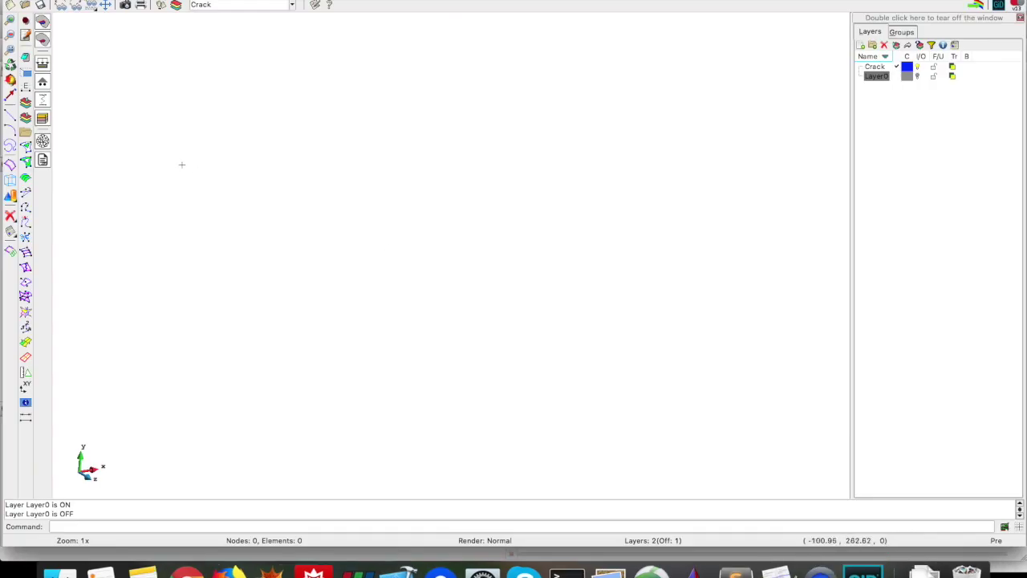
# Step: Open the Coordinates window and start the line tool
pyautogui.click(188, 6)
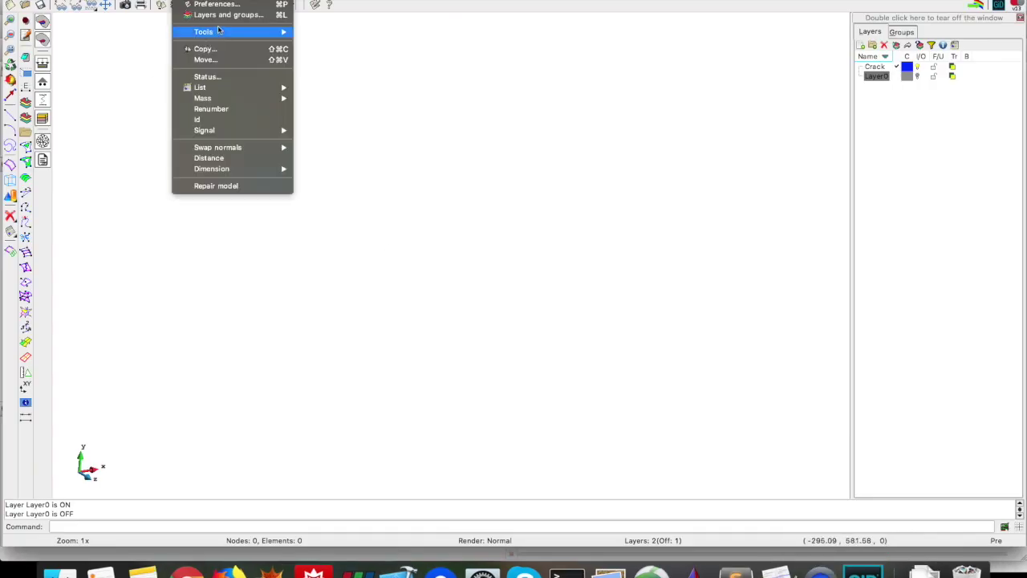
pyautogui.moveTo(221, 32)
pyautogui.click(367, 76)
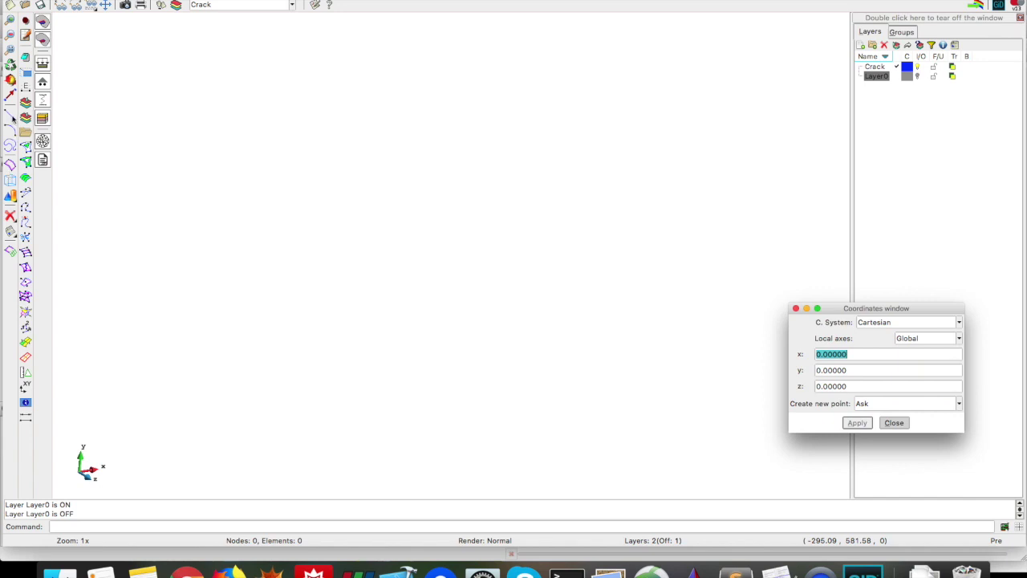
pyautogui.click(11, 117)
# Step: Place the first crack corner at x 350, y -0.1, z -0.1
pyautogui.click(857, 360)
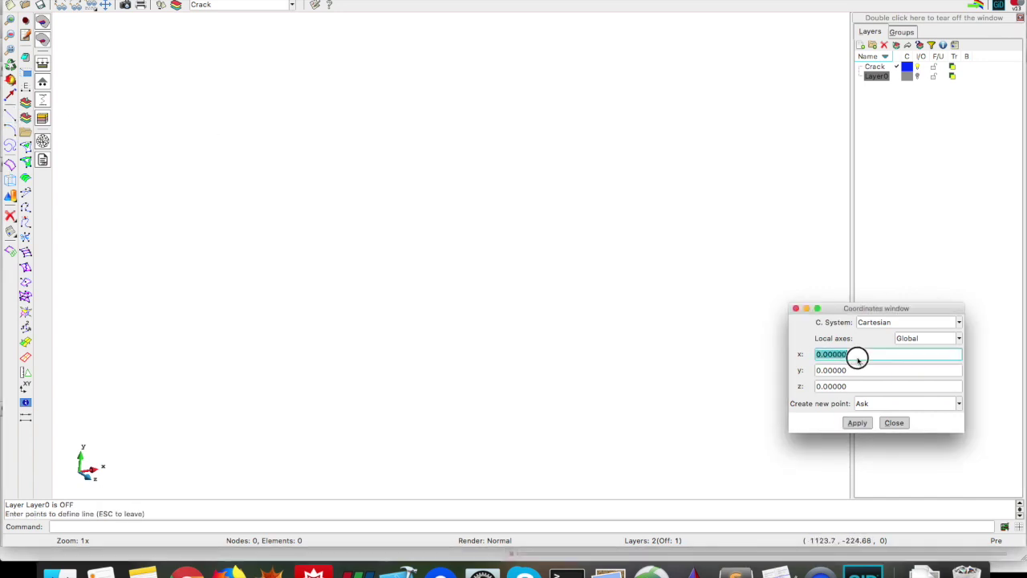
pyautogui.write('-0.1')
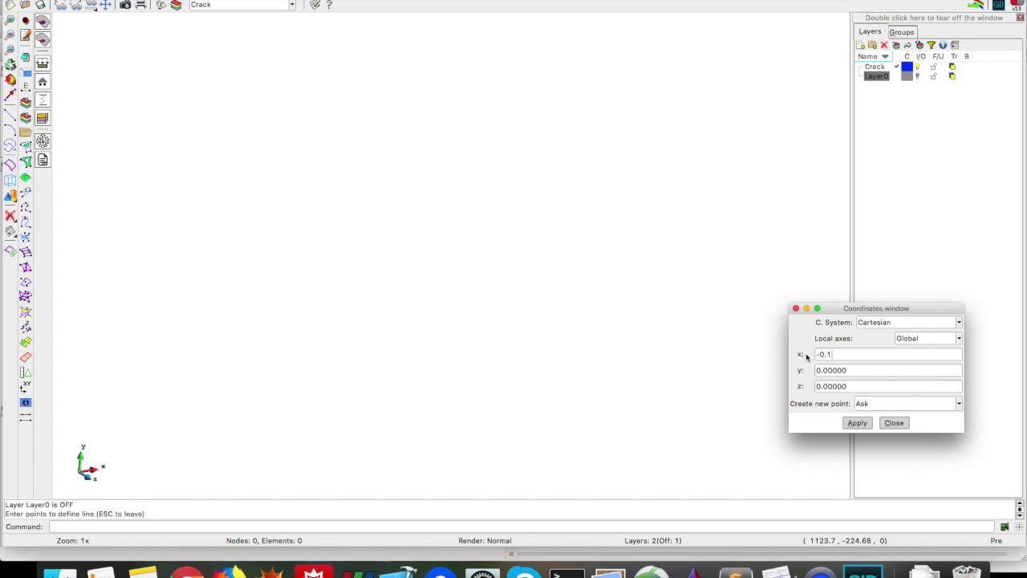
pyautogui.press('Tab')
pyautogui.write('-')
pyautogui.tripleClick(832, 349)
pyautogui.write('350')
pyautogui.click(820, 369)
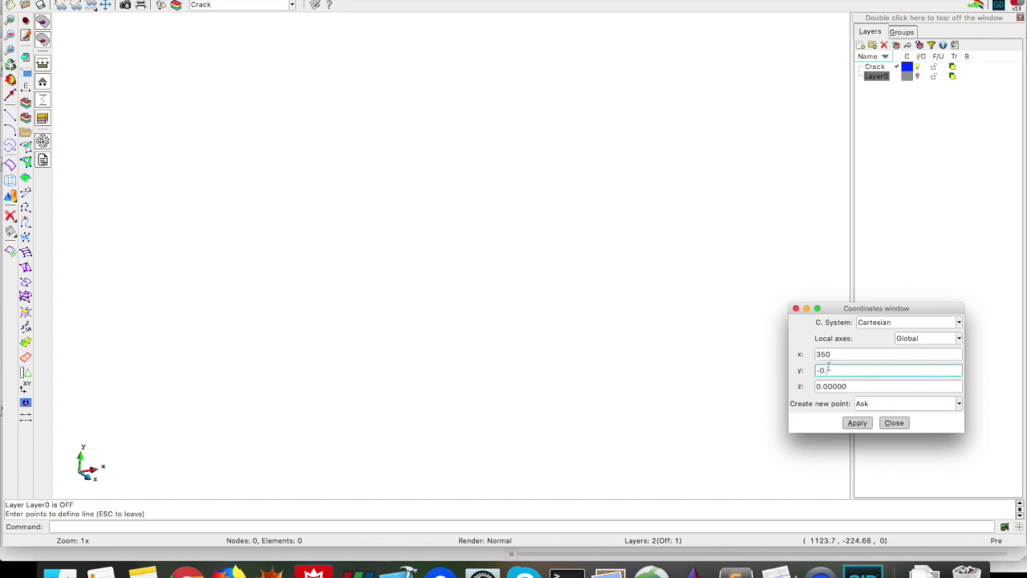
pyautogui.press('Tab')
pyautogui.write('-')
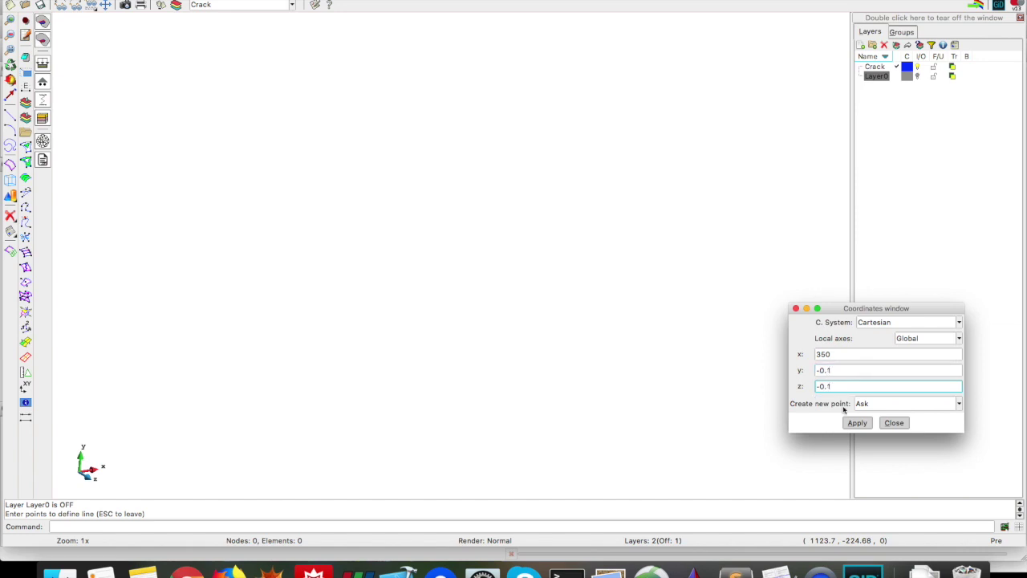
pyautogui.click(857, 422)
# Step: Add corners at z 80.1, then y 50.1, then back to z -0.1
pyautogui.click(358, 571)
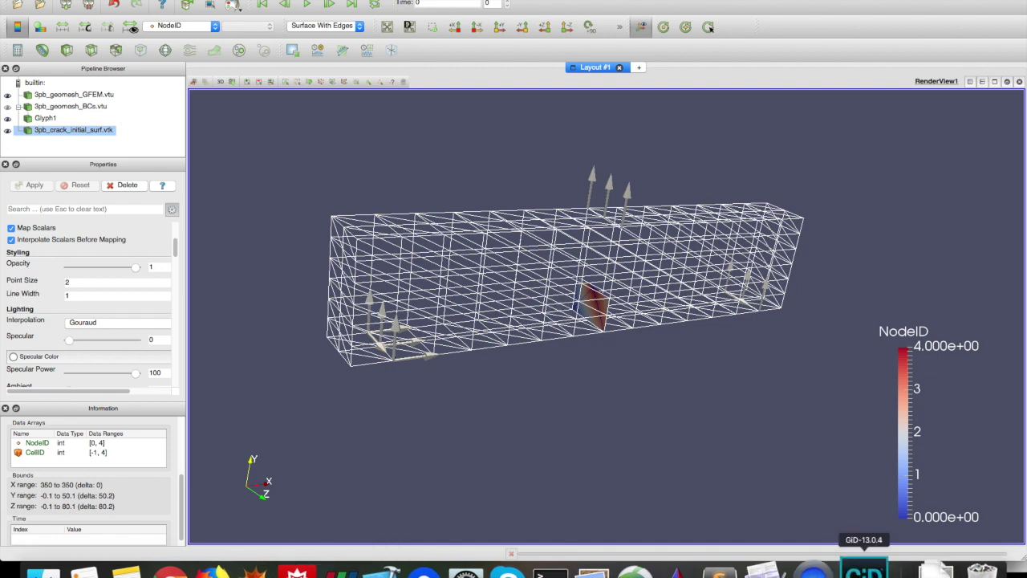
pyautogui.click(863, 570)
pyautogui.click(838, 371)
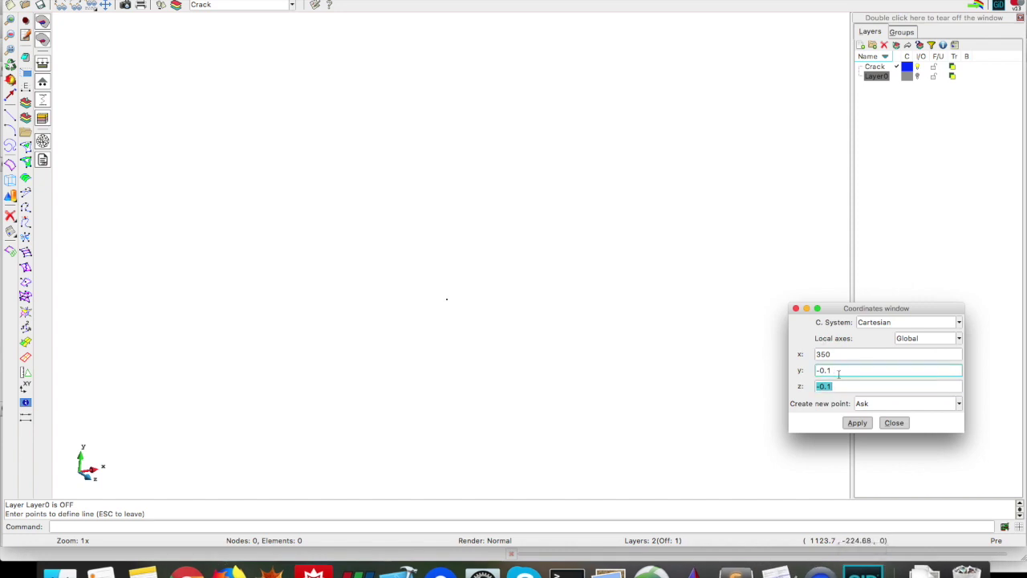
pyautogui.click(811, 384)
pyautogui.write('80')
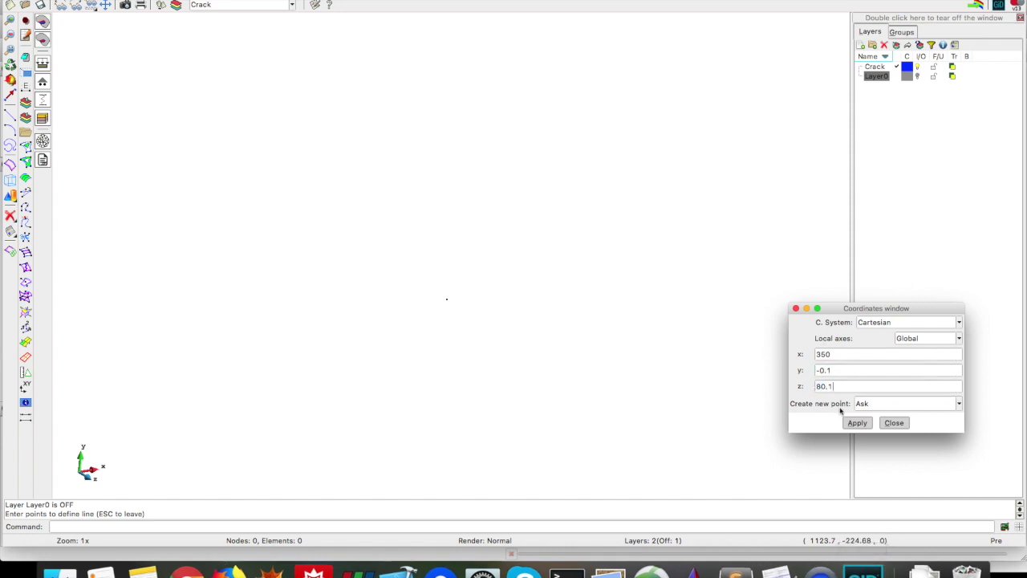
pyautogui.click(856, 422)
pyautogui.click(843, 373)
pyautogui.tripleClick(867, 370)
pyautogui.write('50.')
pyautogui.click(827, 370)
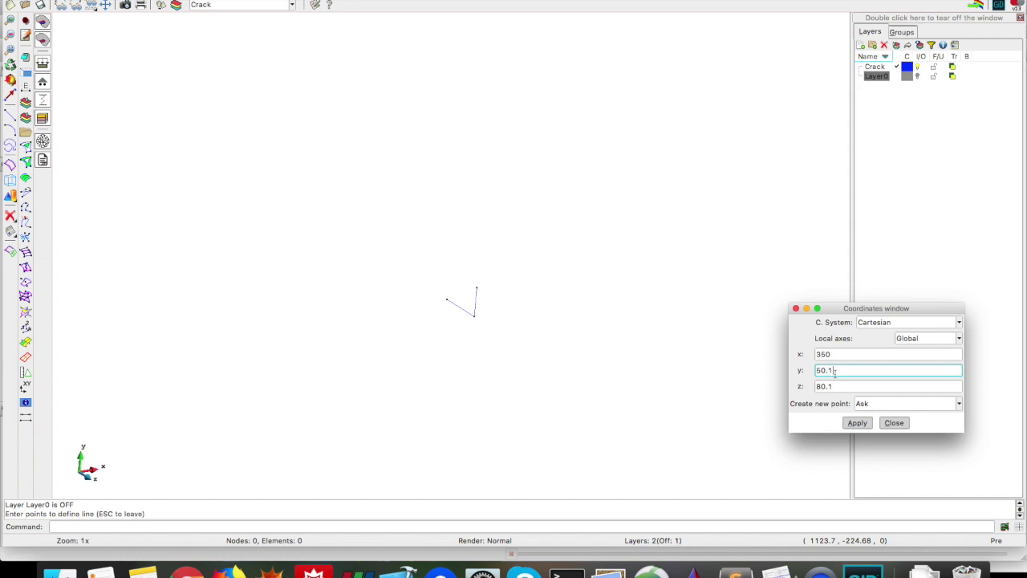
pyautogui.moveTo(841, 384); pyautogui.dragTo(717, 385)
pyautogui.write('-')
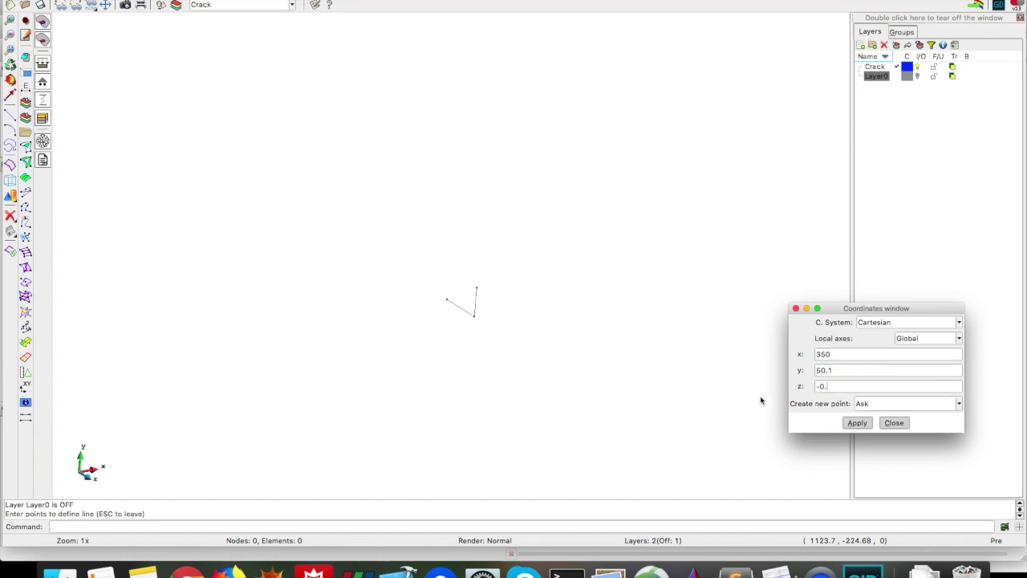
pyautogui.click(857, 423)
# Step: Close the outline by joining back to the first corner at y -0.1
pyautogui.moveTo(851, 372); pyautogui.dragTo(791, 367)
pyautogui.write('-')
pyautogui.click(852, 422)
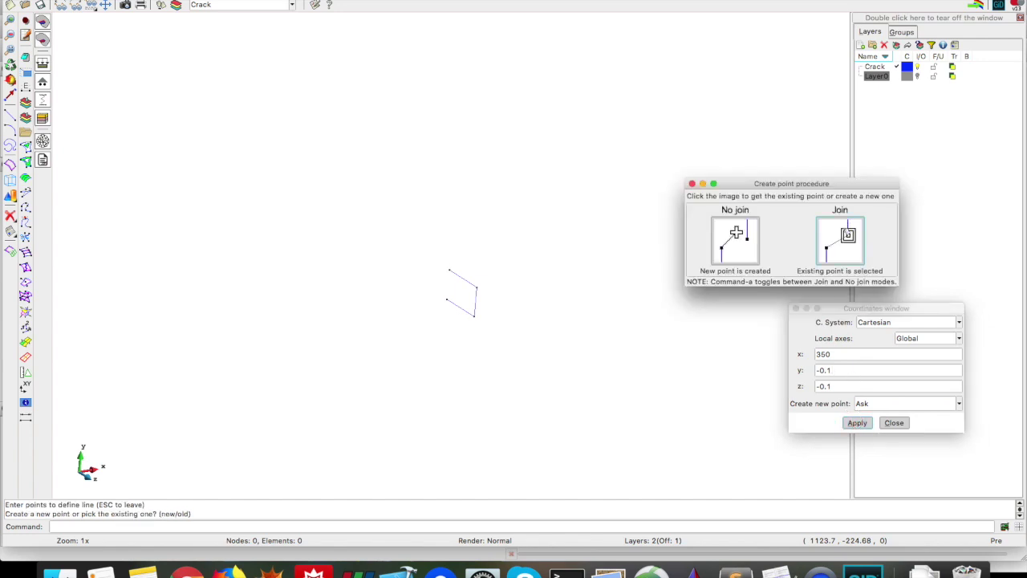
pyautogui.click(841, 233)
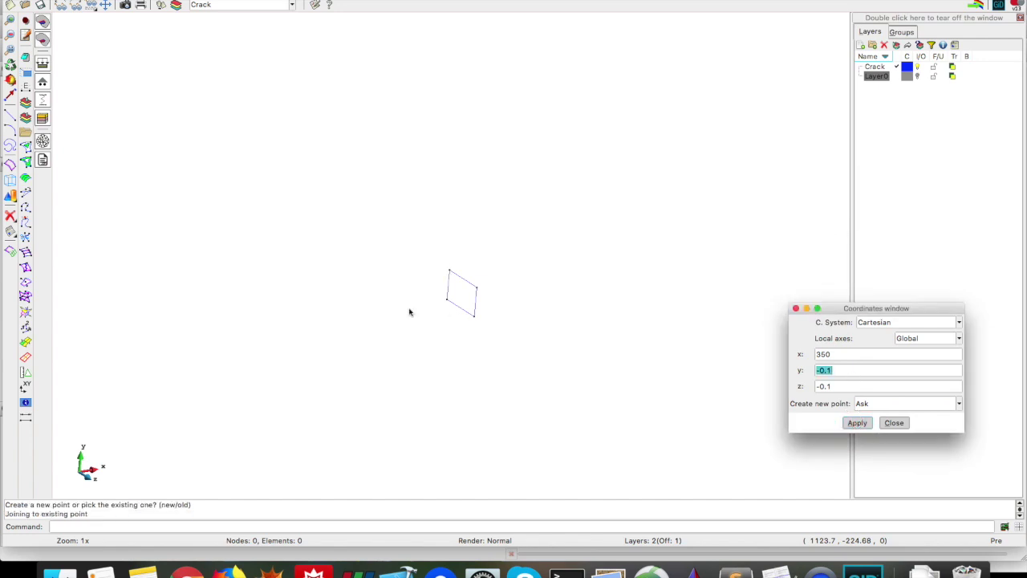
pyautogui.scroll(1, 447, 275)
pyautogui.scroll(2, 481, 277)
pyautogui.scroll(-2, 642, 265)
pyautogui.scroll(1, 726, 268)
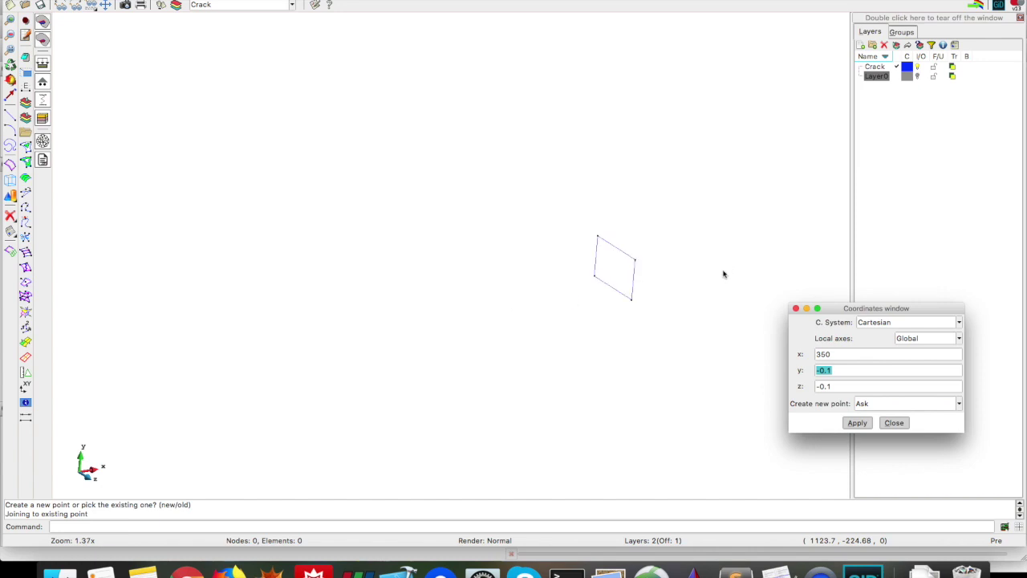
pyautogui.press('Escape')
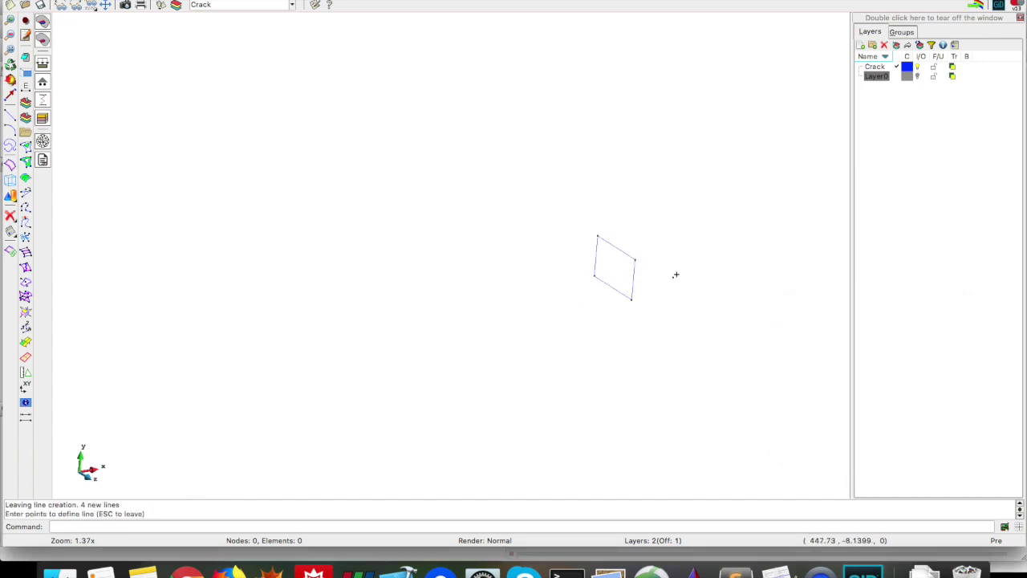
# Step: Create a NURBS surface from the four crack outline lines
pyautogui.scroll(1, 697, 275)
pyautogui.scroll(5, 697, 274)
pyautogui.click(10, 164)
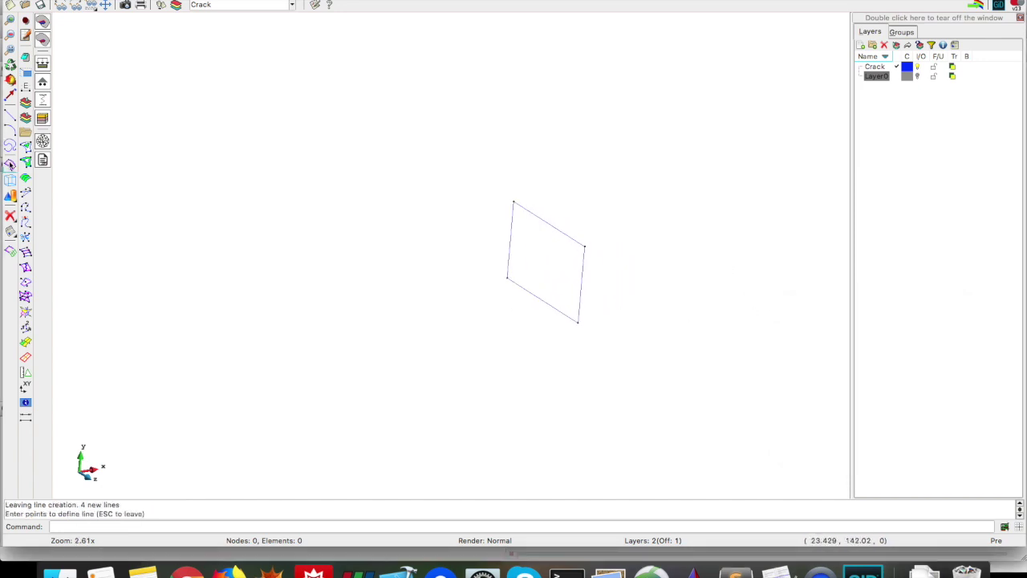
pyautogui.click(10, 165)
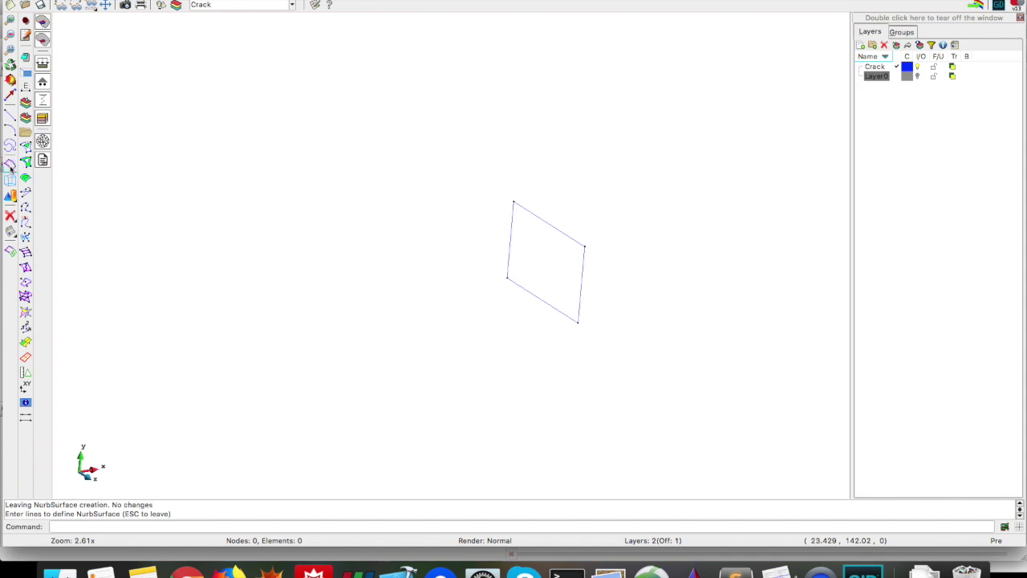
pyautogui.click(682, 380)
pyautogui.click(444, 153)
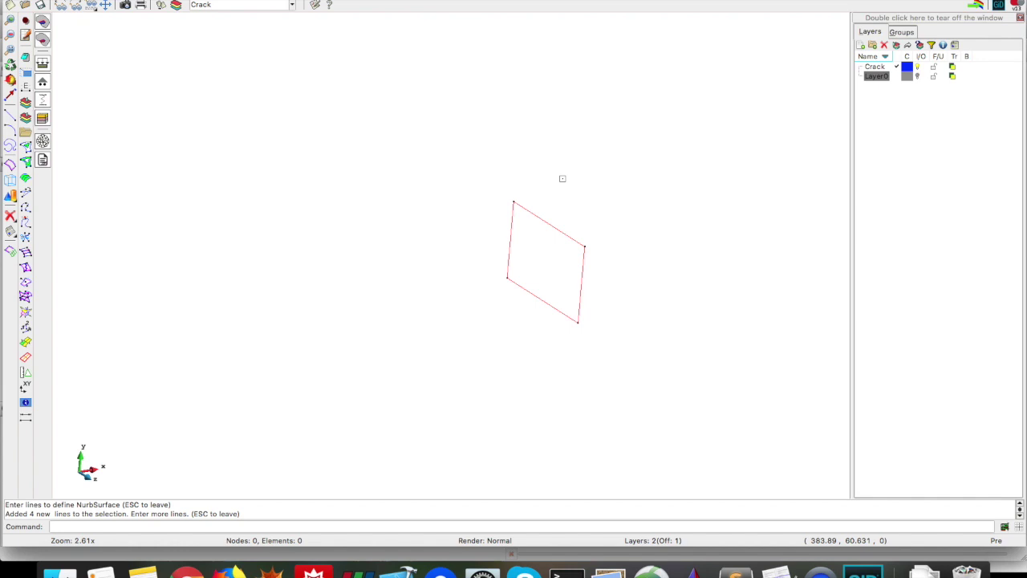
pyautogui.press('Escape')
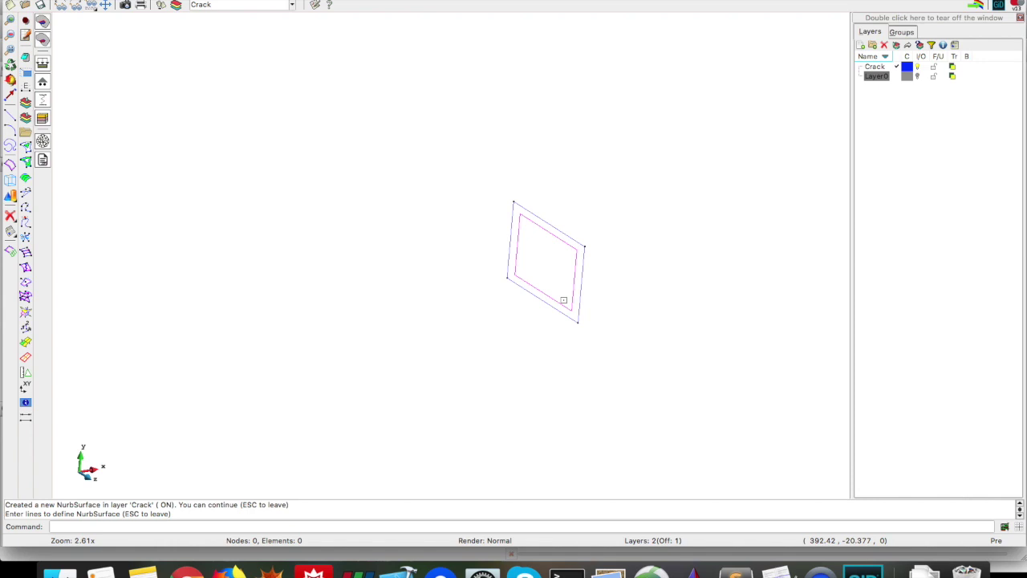
# Step: Show Layer0 to check the crack's placement in the beam, then hide it again
pyautogui.click(897, 77)
pyautogui.click(897, 67)
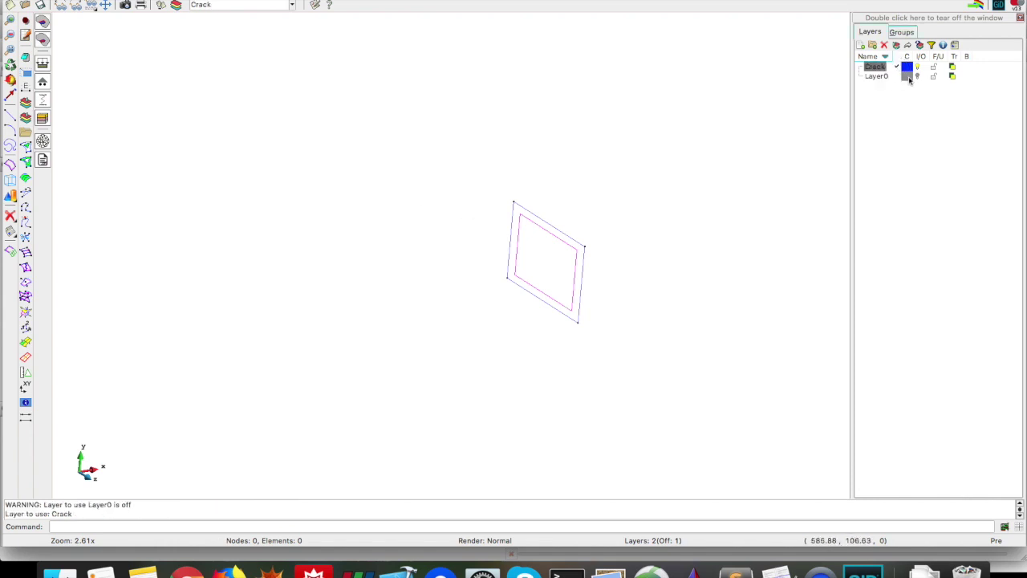
pyautogui.click(918, 76)
pyautogui.scroll(-2, 454, 474)
pyautogui.scroll(3, 444, 415)
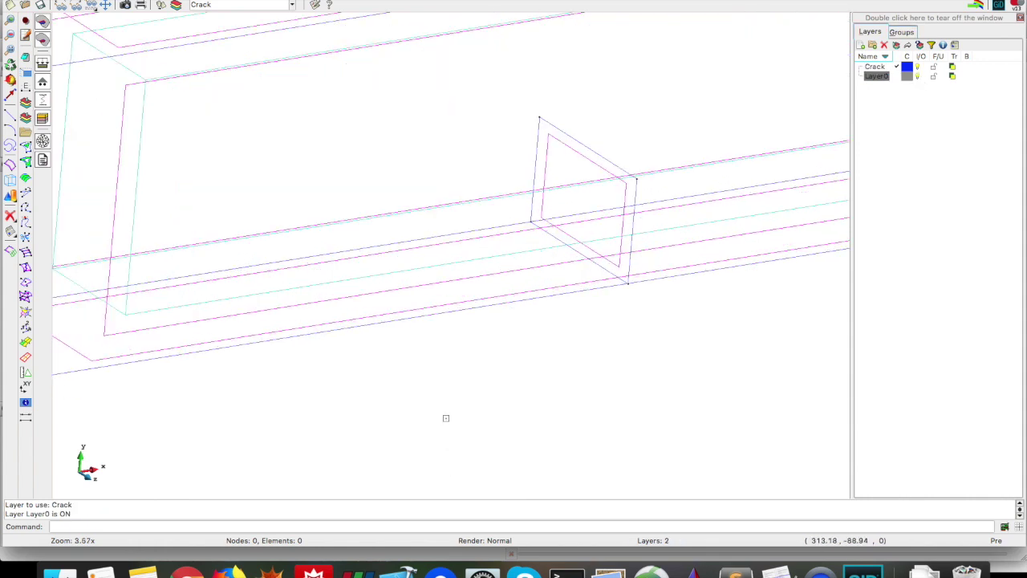
pyautogui.scroll(-5, 500, 324)
pyautogui.scroll(2, 531, 291)
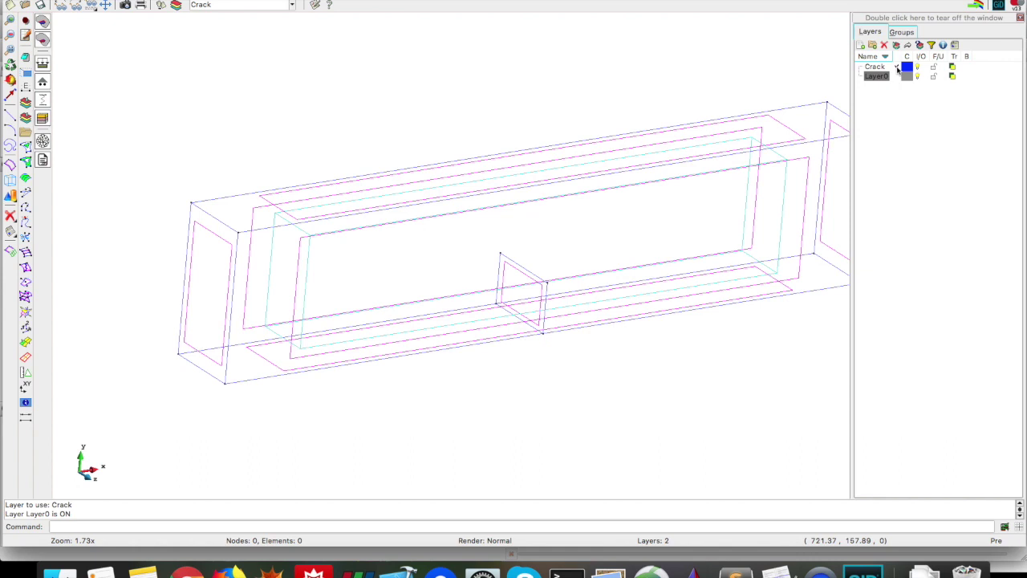
pyautogui.click(897, 69)
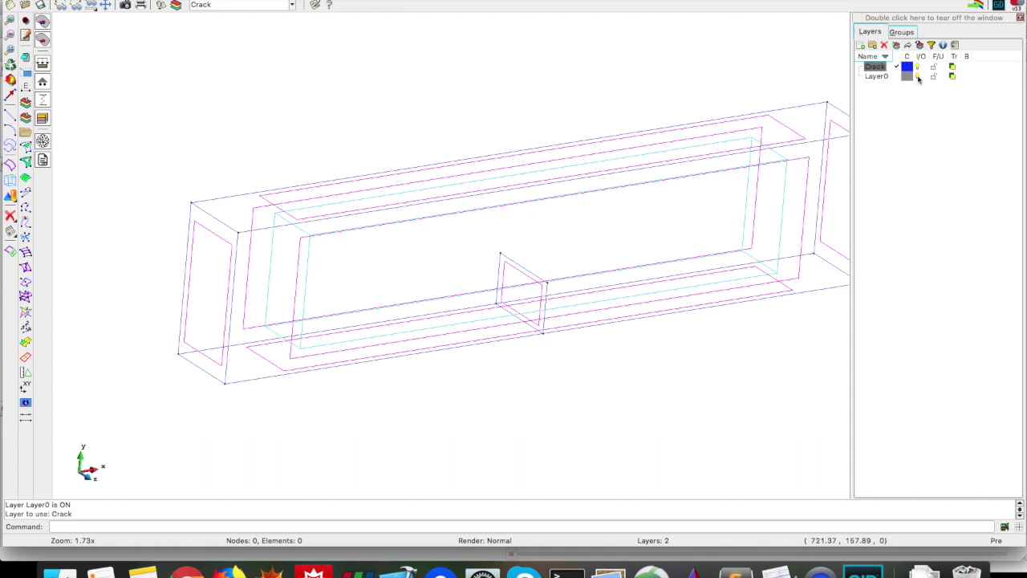
pyautogui.click(918, 77)
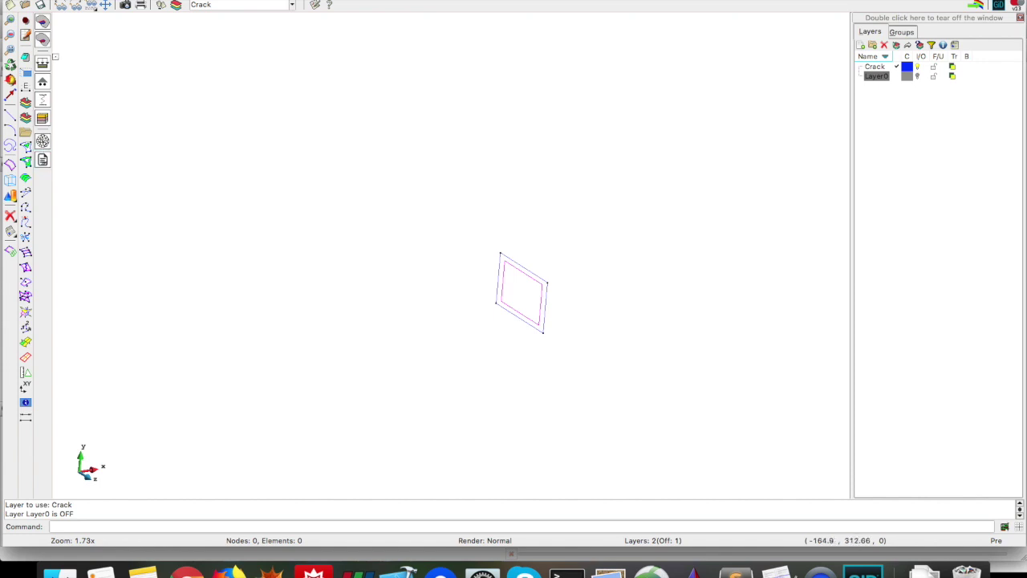
pyautogui.click(42, 22)
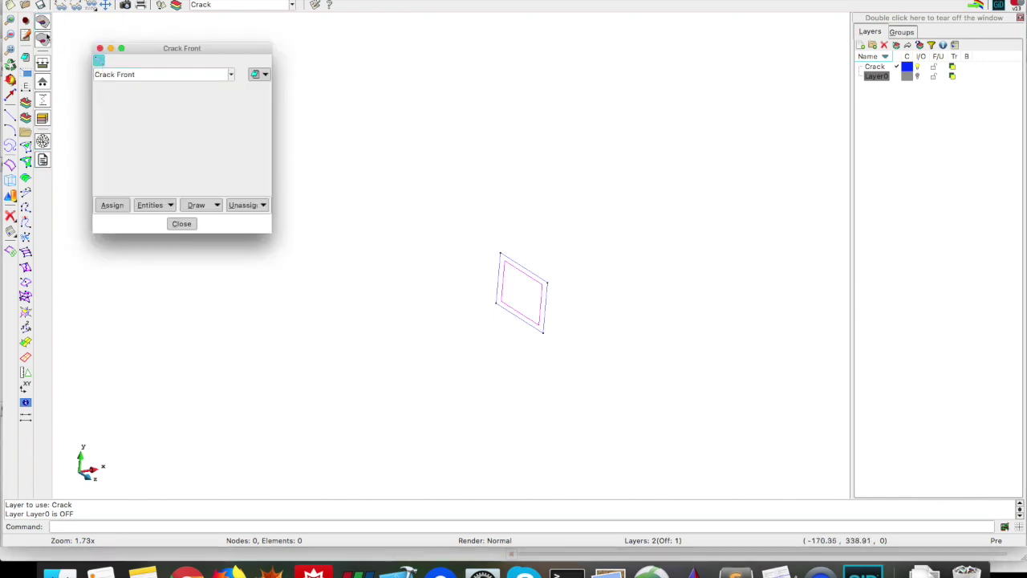
# Step: Assign Crack_Front to the crack's upper edge line, verify it with Draw All, and close
pyautogui.click(113, 205)
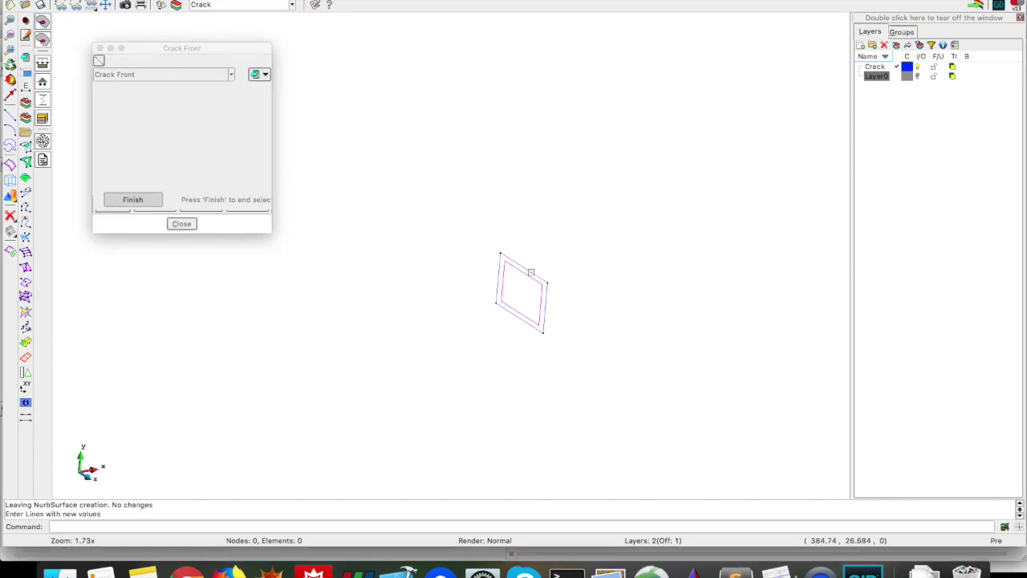
pyautogui.click(530, 272)
pyautogui.press('Escape')
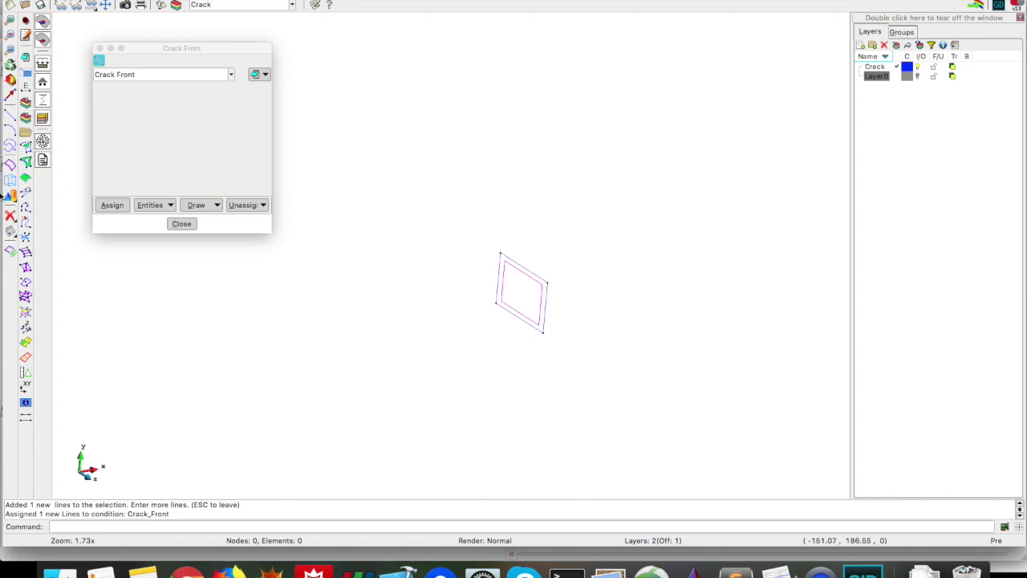
pyautogui.click(201, 207)
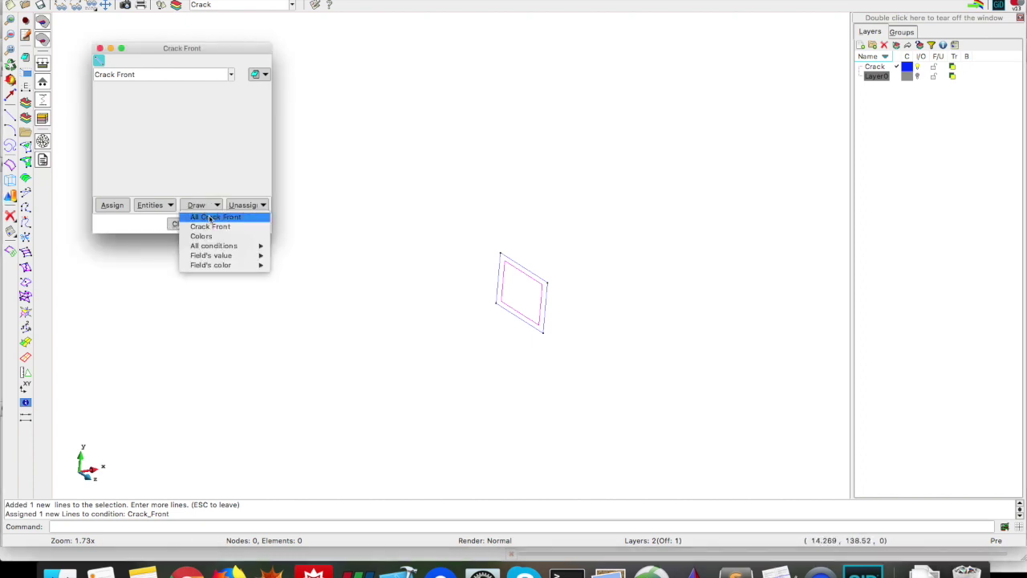
pyautogui.click(207, 217)
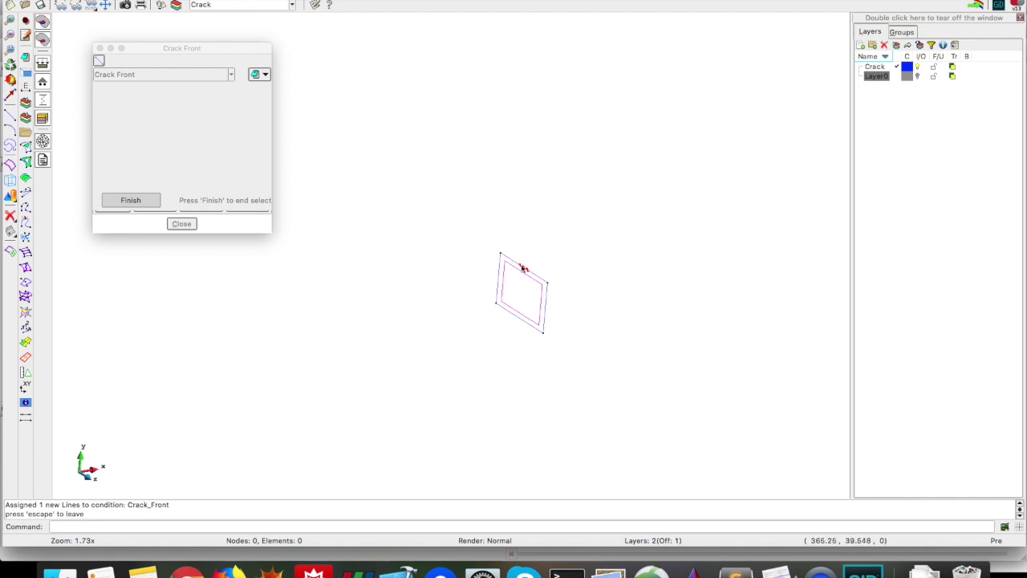
pyautogui.click(107, 201)
pyautogui.click(178, 223)
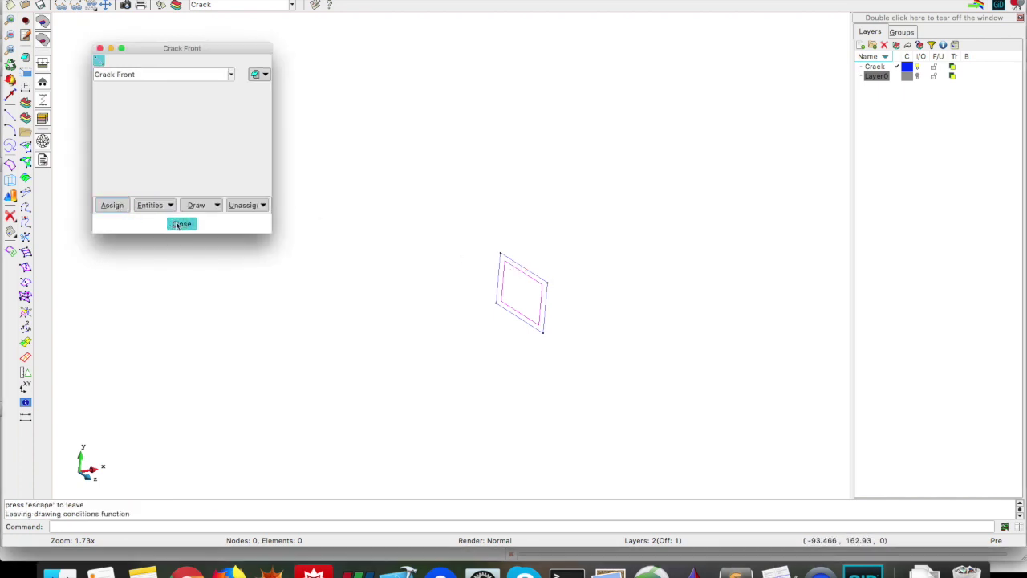
pyautogui.click(42, 39)
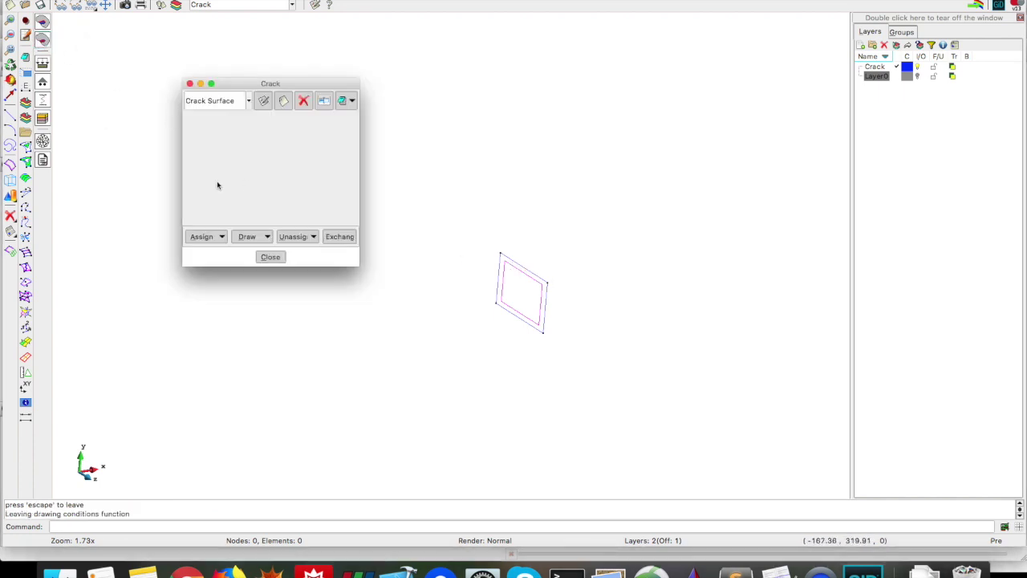
# Step: Assign the Crack Surface material to the crack quadrilateral surface
pyautogui.click(206, 236)
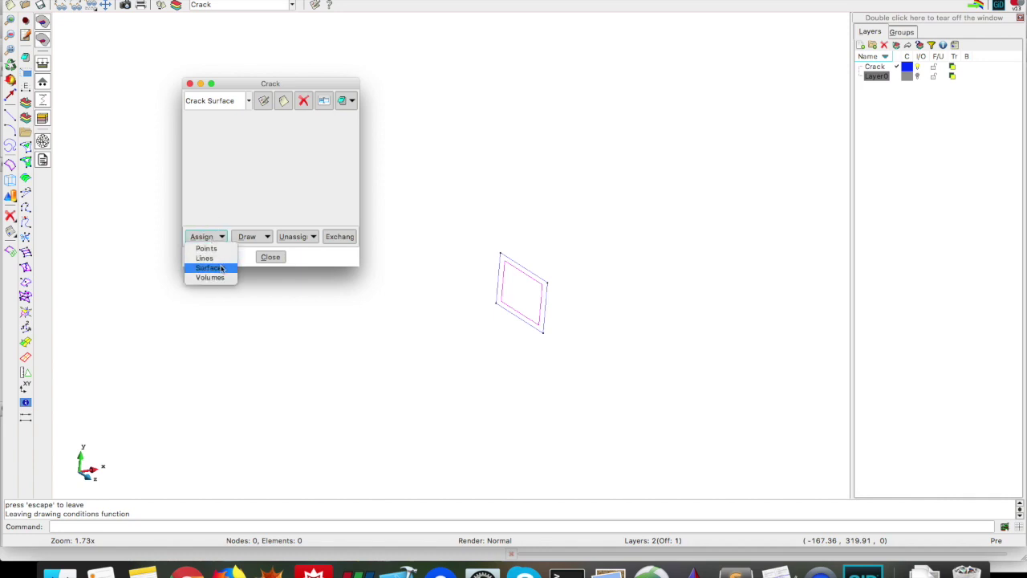
pyautogui.click(210, 268)
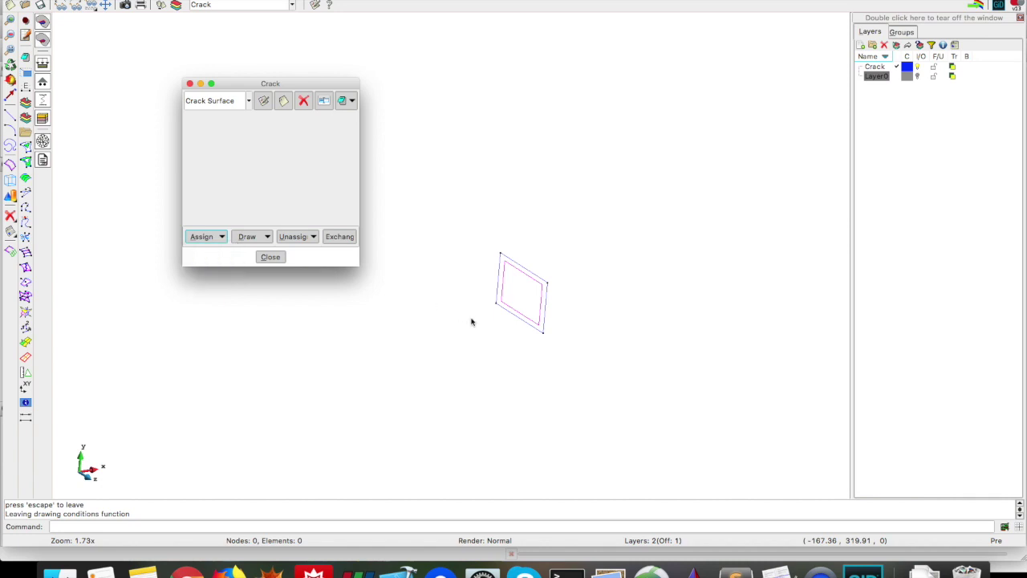
pyautogui.click(535, 323)
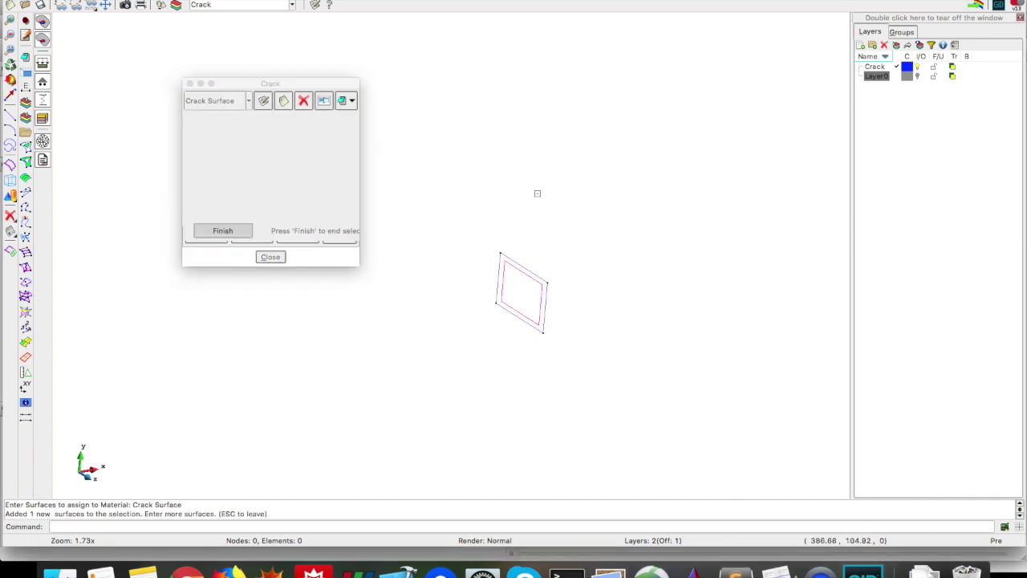
pyautogui.press('Escape')
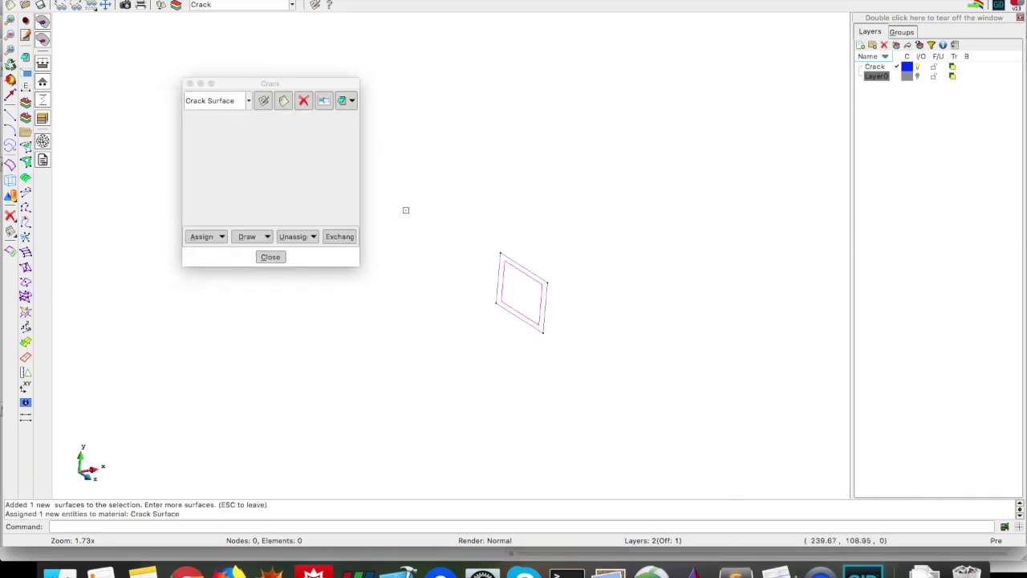
# Step: Draw the Crack Surface assignment to verify it, then close the Crack material window
pyautogui.click(295, 237)
pyautogui.click(268, 237)
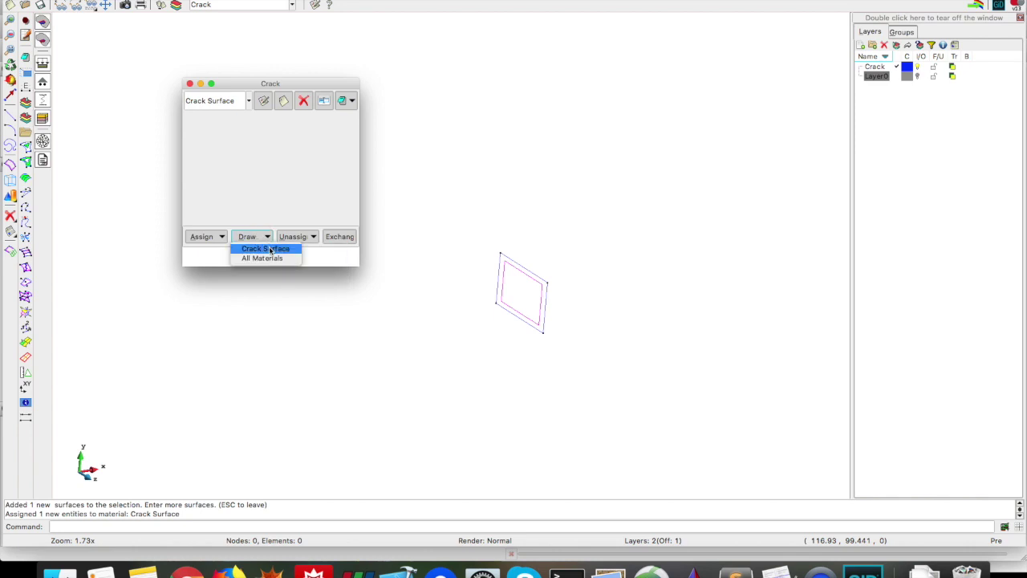
pyautogui.click(270, 249)
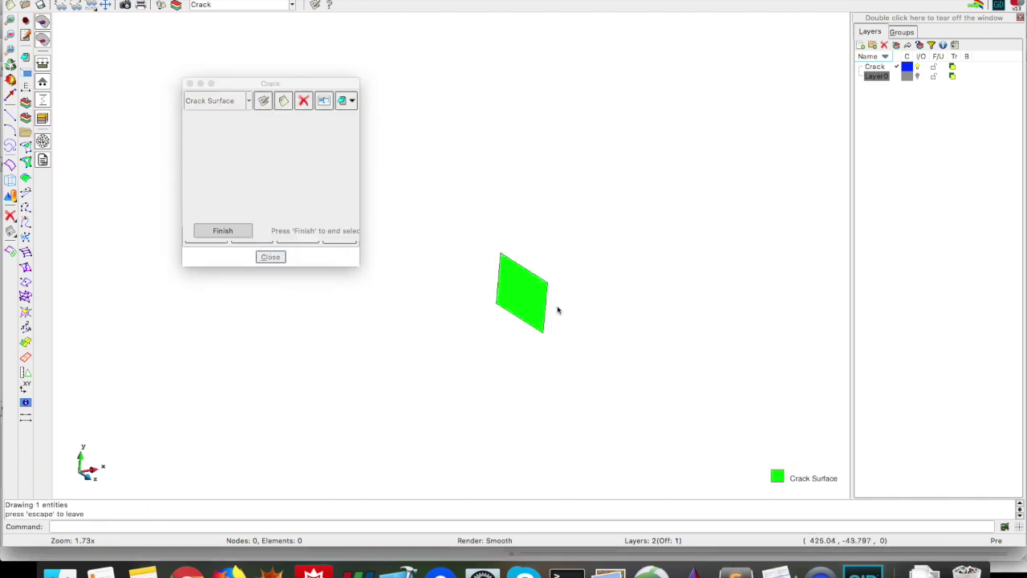
pyautogui.click(238, 231)
pyautogui.click(267, 257)
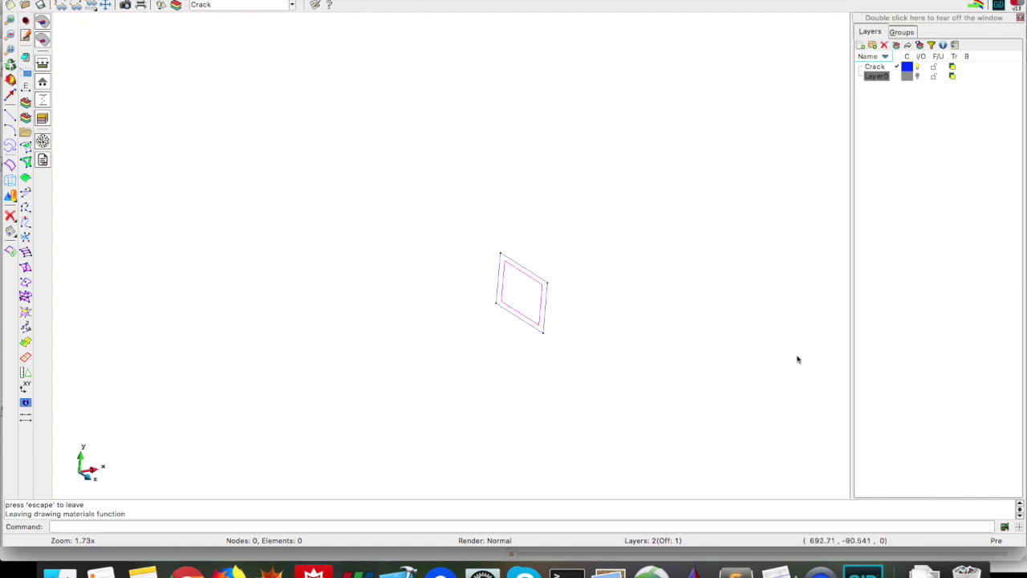
# Step: Zoom in on the coloured crack quad inside ParaView's exported beam mesh, then return to GiD
pyautogui.click(451, 572)
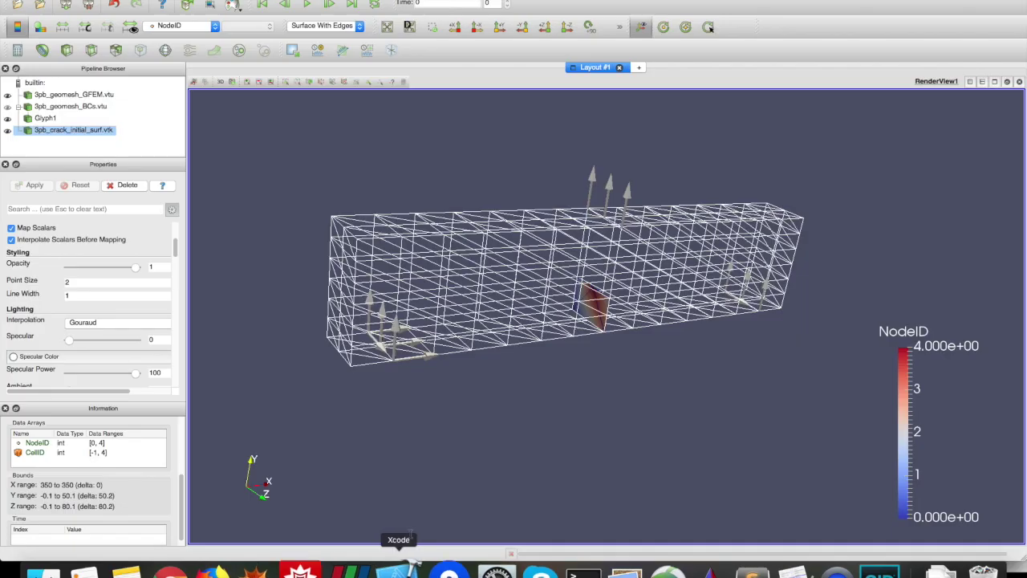
pyautogui.scroll(-3, 562, 321)
pyautogui.scroll(6, 611, 315)
pyautogui.scroll(3, 612, 315)
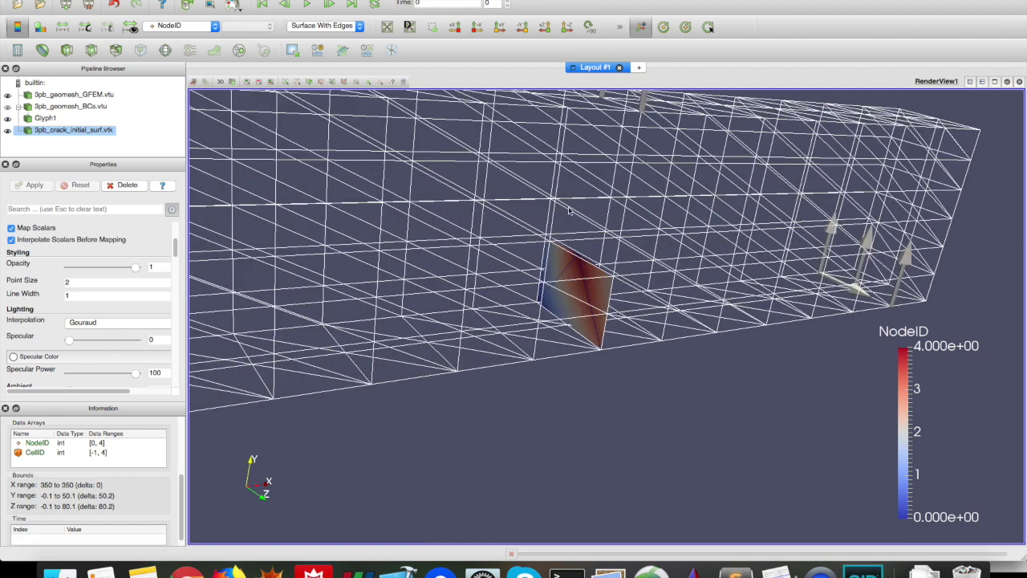
pyautogui.scroll(5, 561, 248)
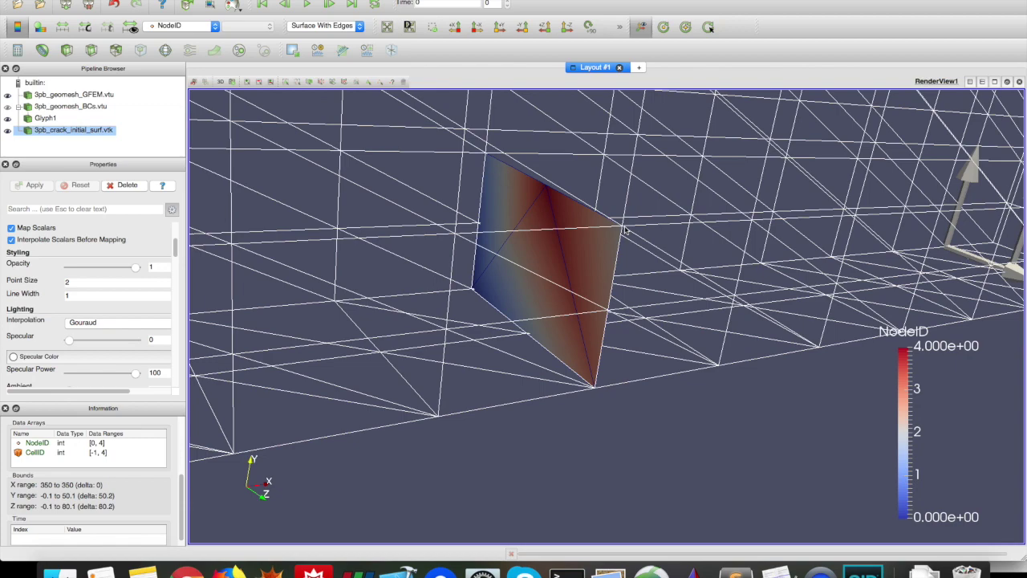
pyautogui.scroll(-5, 626, 230)
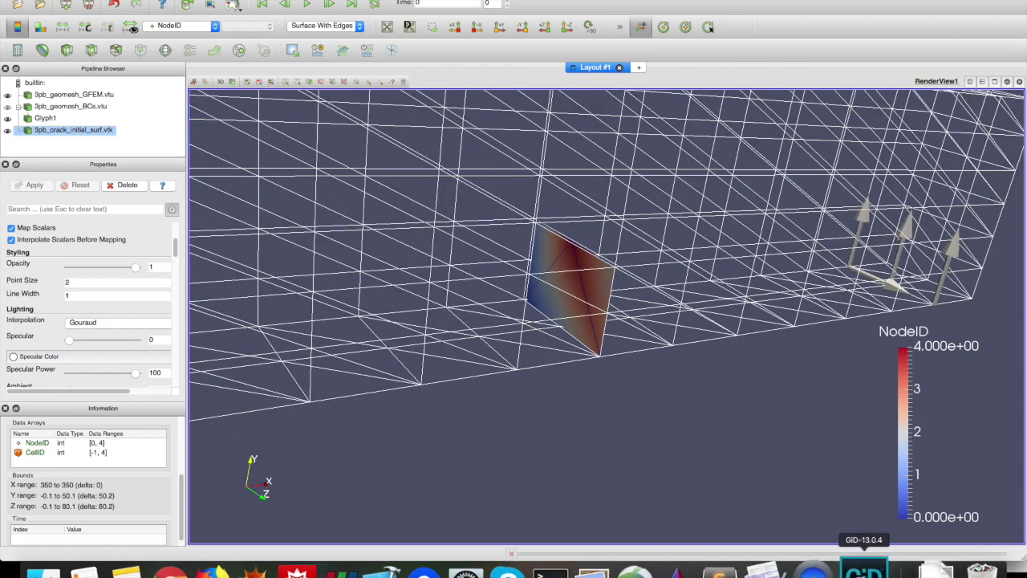
pyautogui.click(863, 568)
# Step: Give one crack edge a structured size of 2 cells
pyautogui.click(257, 1)
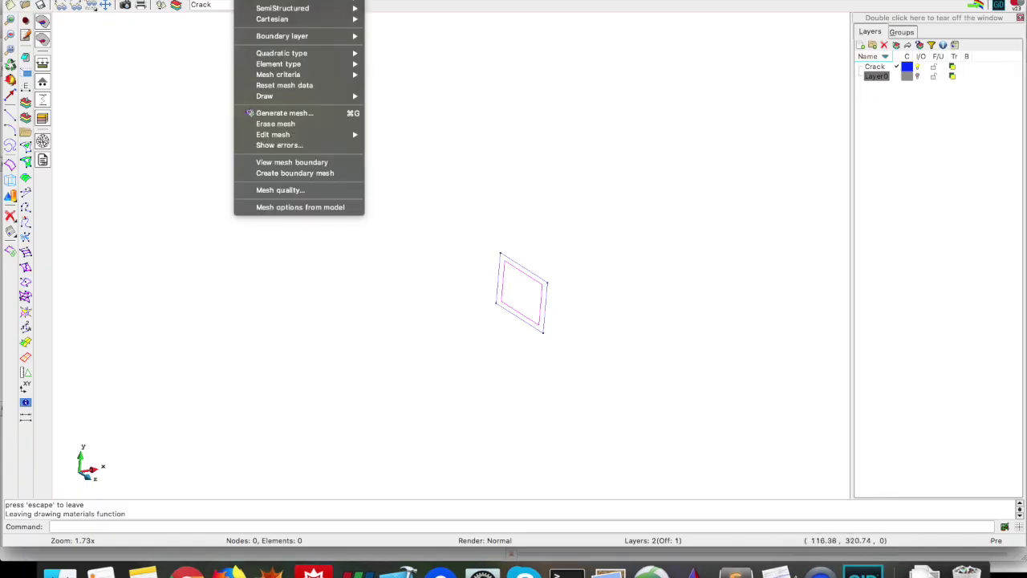
pyautogui.moveTo(316, 2)
pyautogui.moveTo(388, 2)
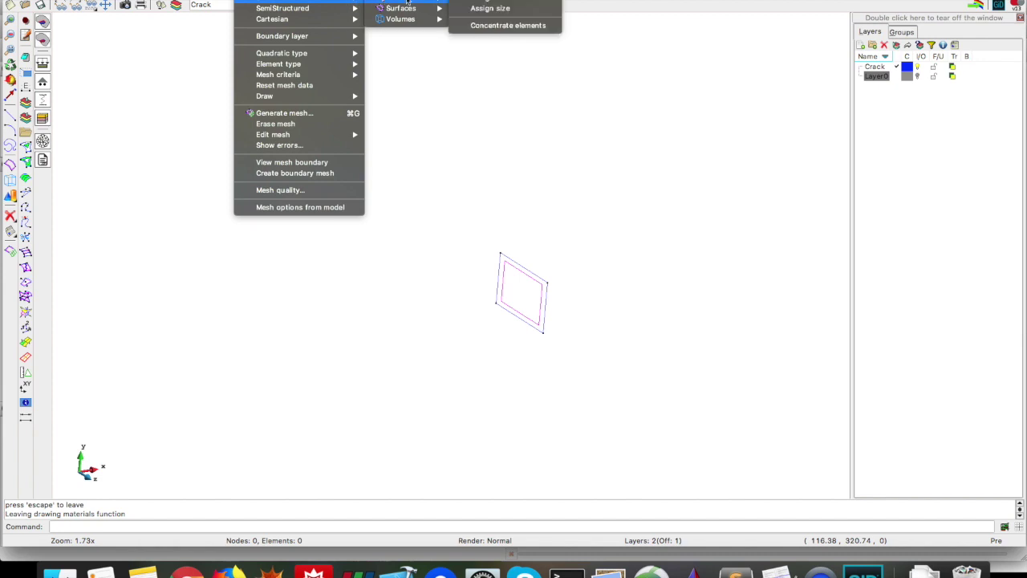
pyautogui.click(470, 2)
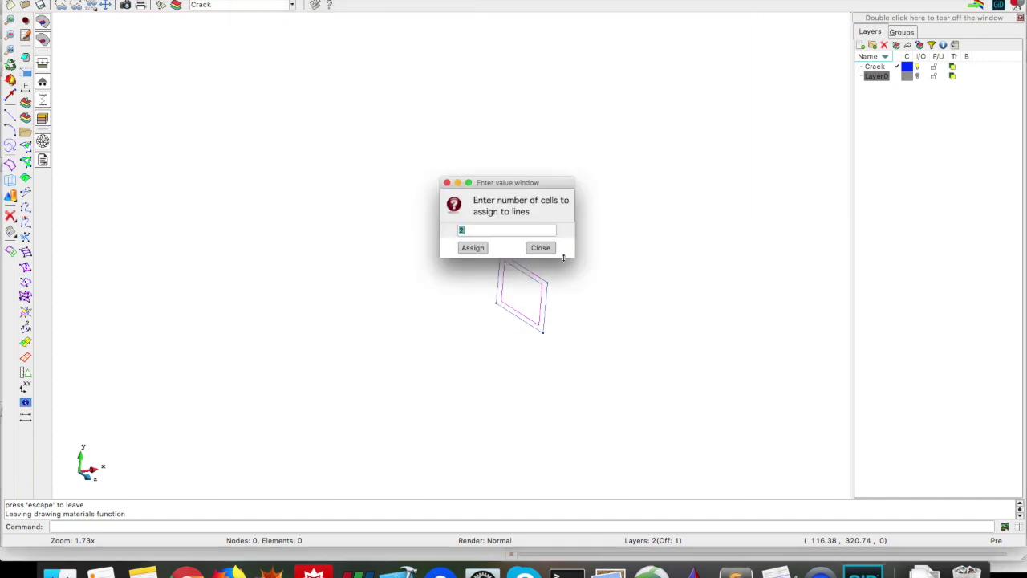
pyautogui.click(475, 247)
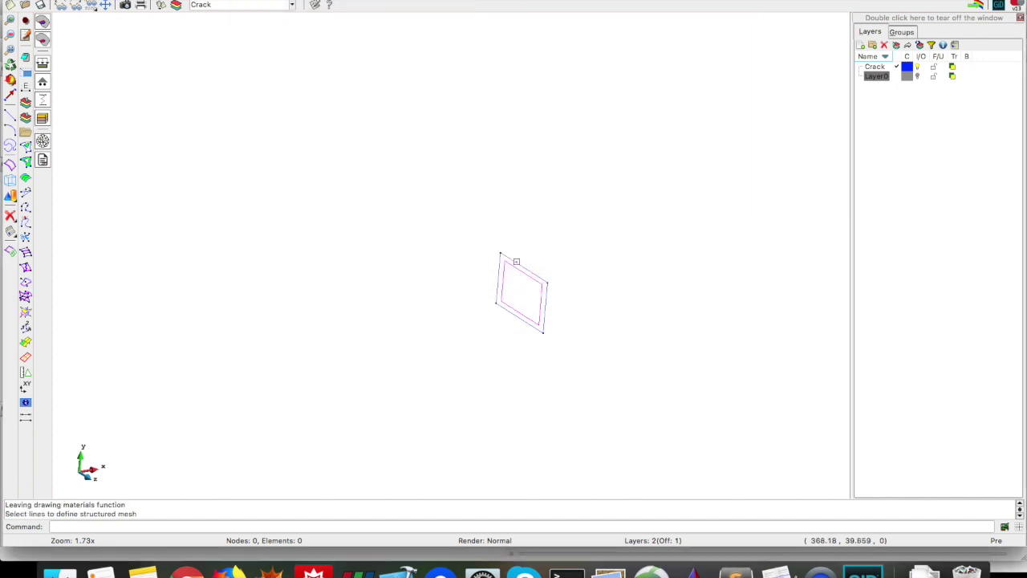
pyautogui.click(516, 262)
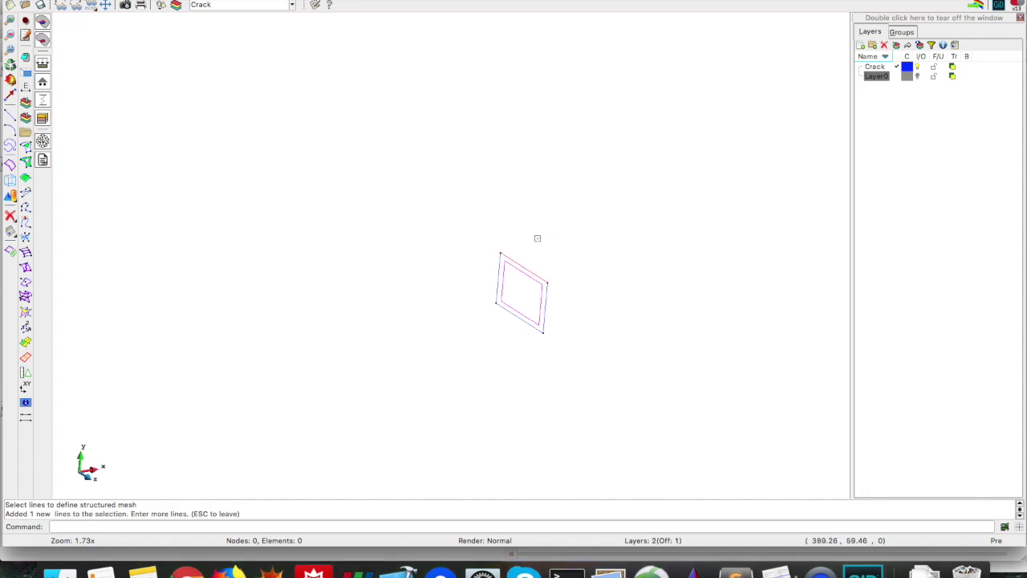
pyautogui.press('Escape')
# Step: Give the crack quadrilateral's other three edges 1 cell each
pyautogui.click(475, 247)
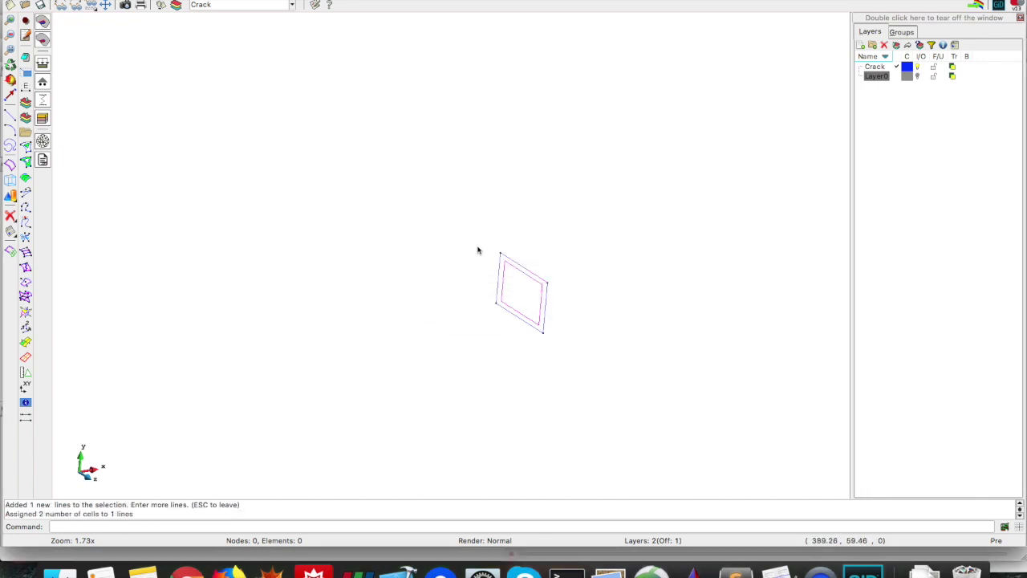
pyautogui.click(500, 298)
pyautogui.click(503, 307)
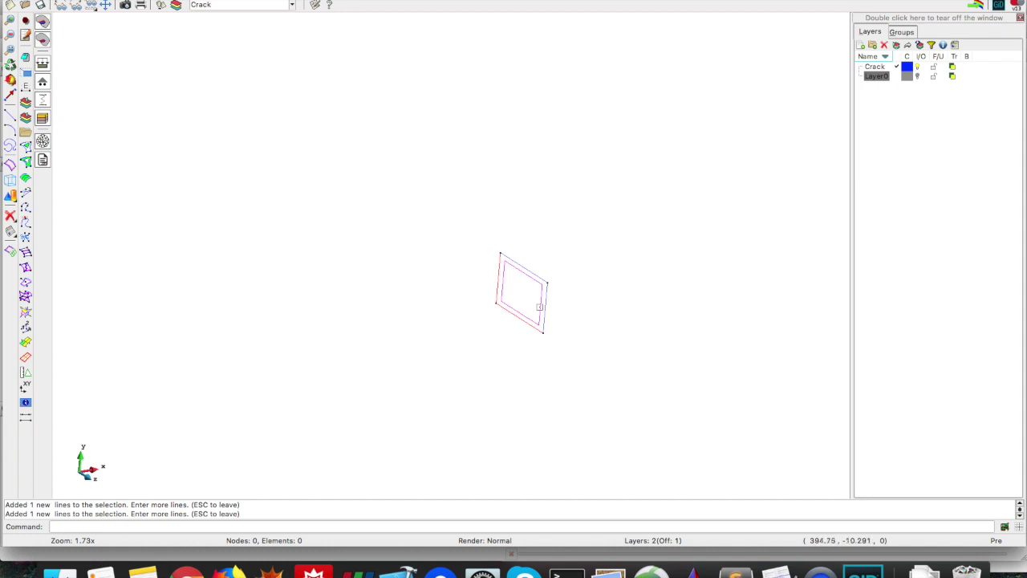
pyautogui.click(545, 306)
pyautogui.press('Escape')
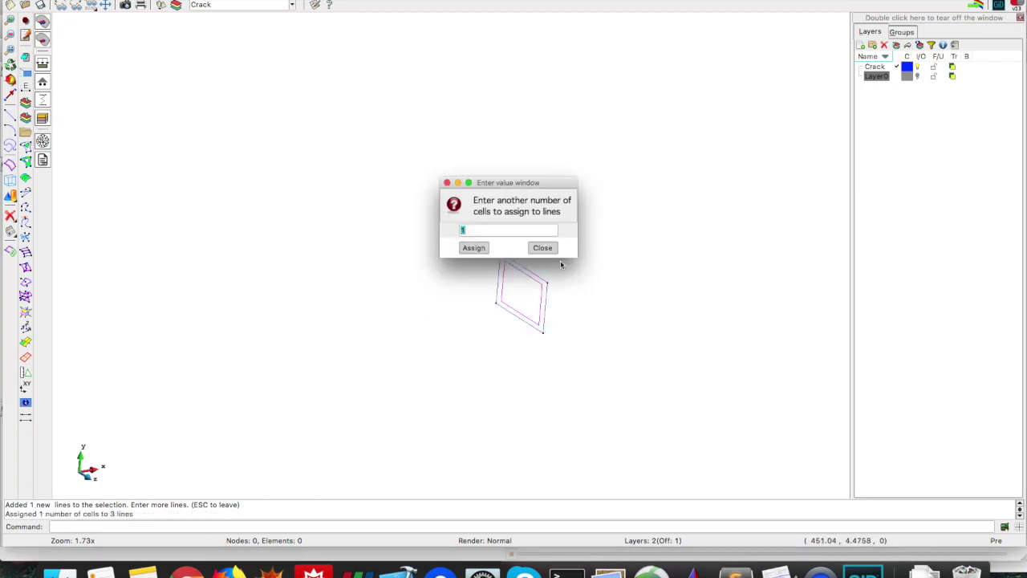
pyautogui.click(542, 248)
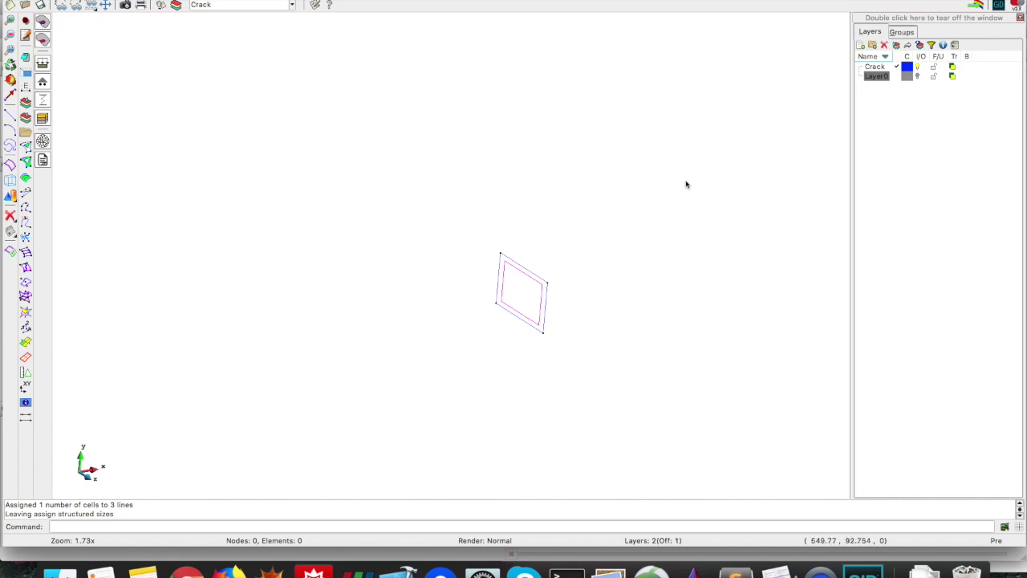
# Step: Set the crack surface's mesh element type to Triangle
pyautogui.click(249, 0)
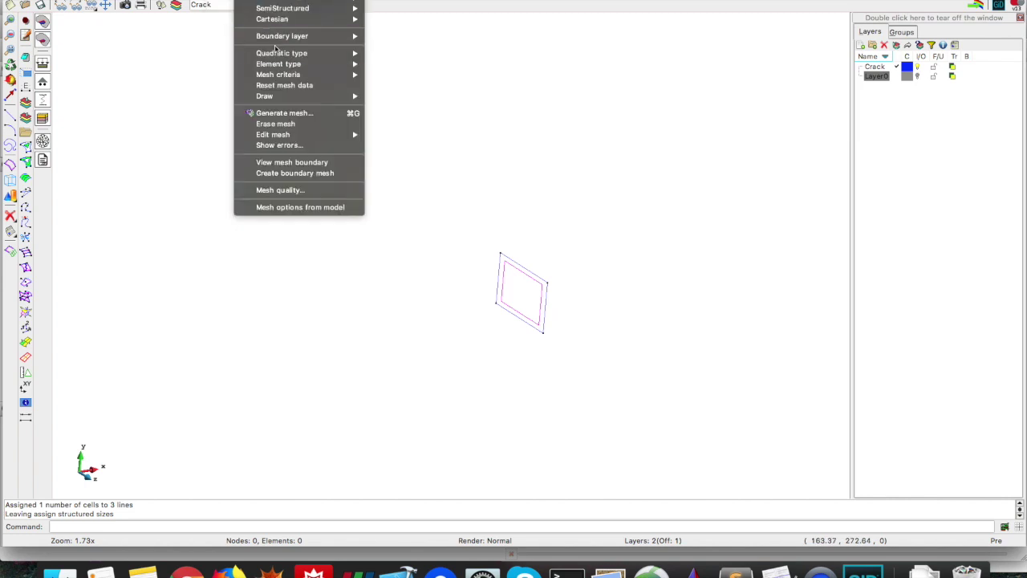
pyautogui.moveTo(284, 64)
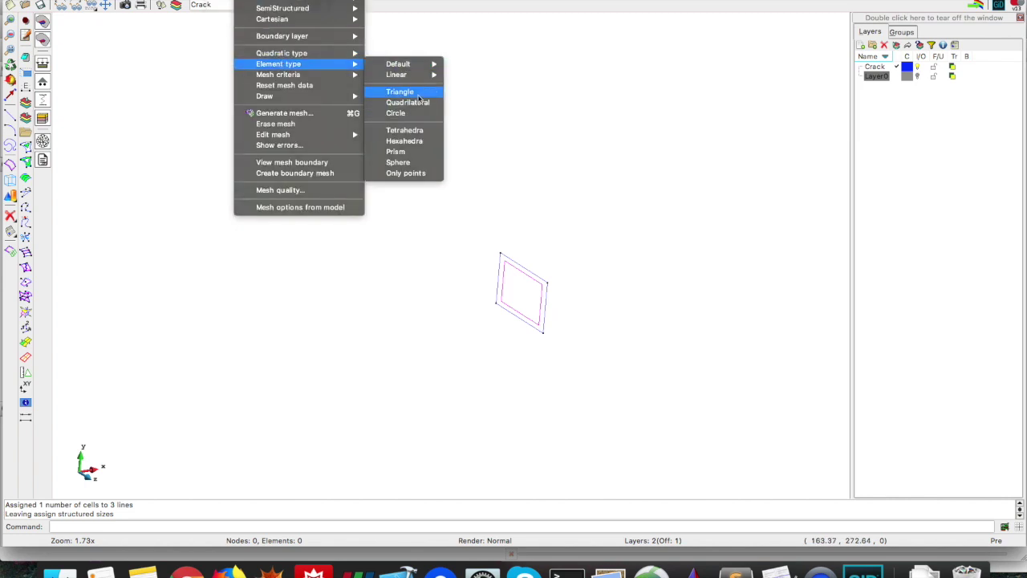
pyautogui.click(400, 92)
pyautogui.click(504, 263)
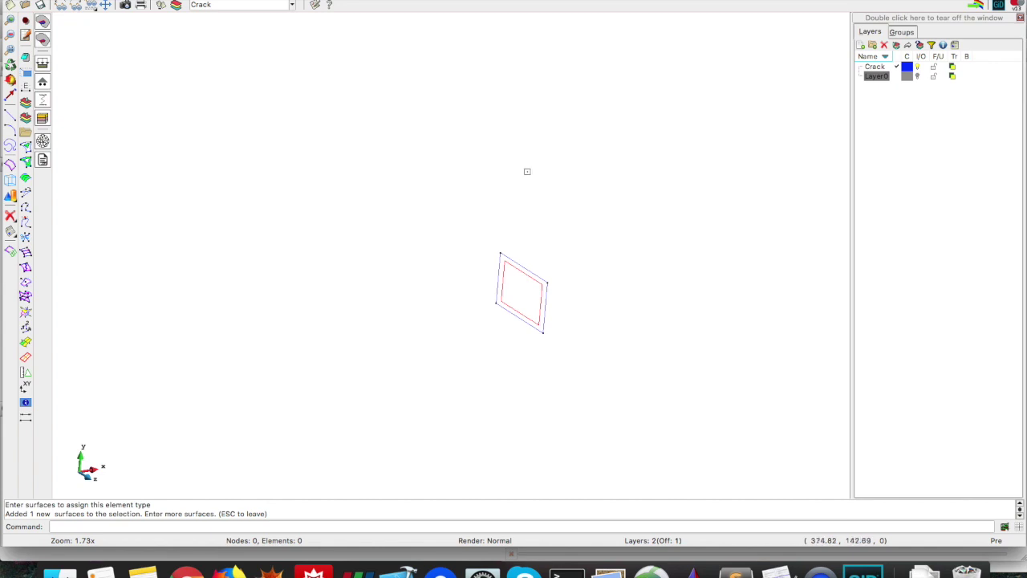
pyautogui.press('Escape')
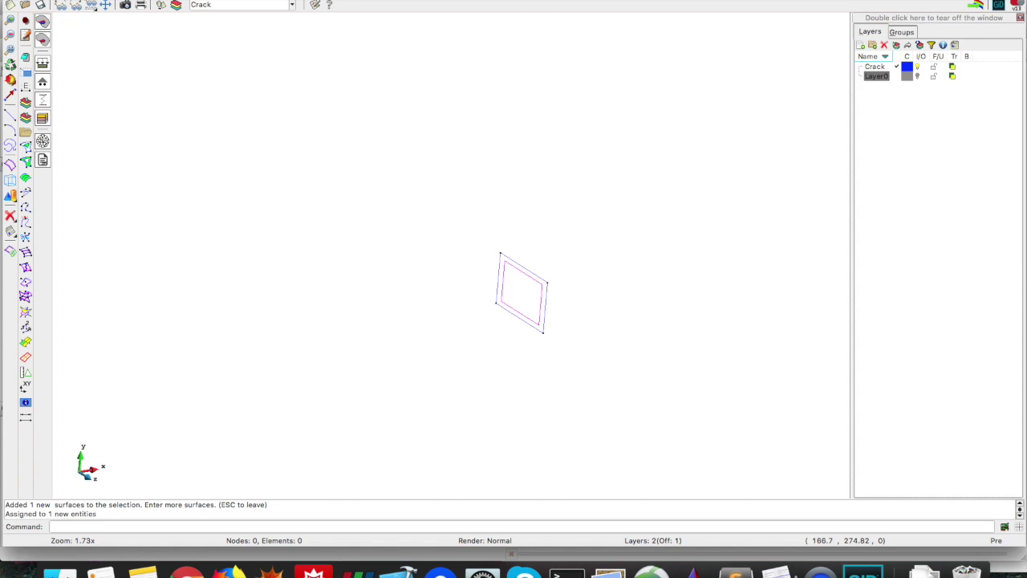
# Step: Show Layer0 with the beam and hide the Crack layer
pyautogui.click(918, 76)
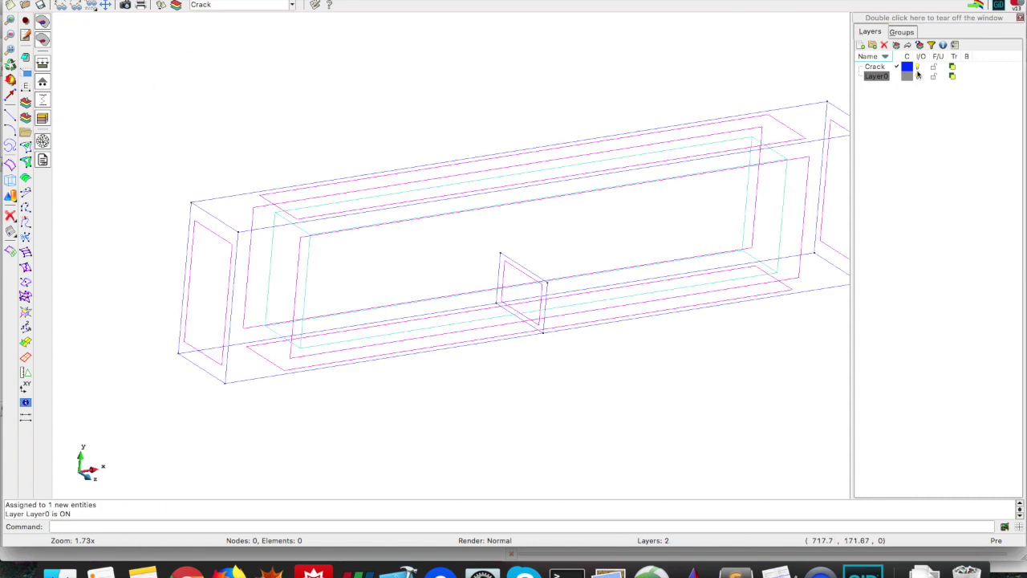
pyautogui.click(917, 66)
pyautogui.scroll(1, 356, 181)
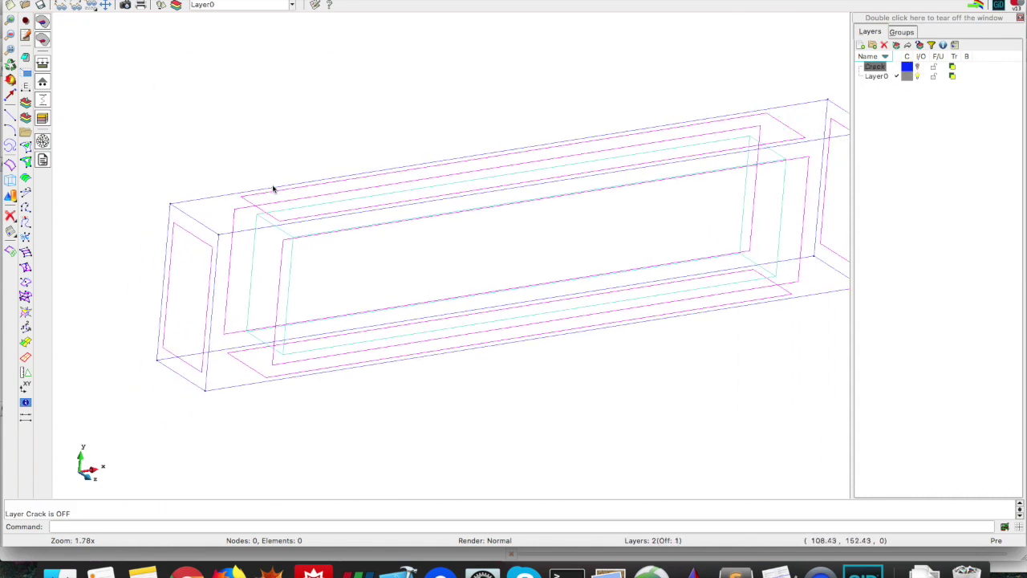
pyautogui.scroll(-1, 273, 188)
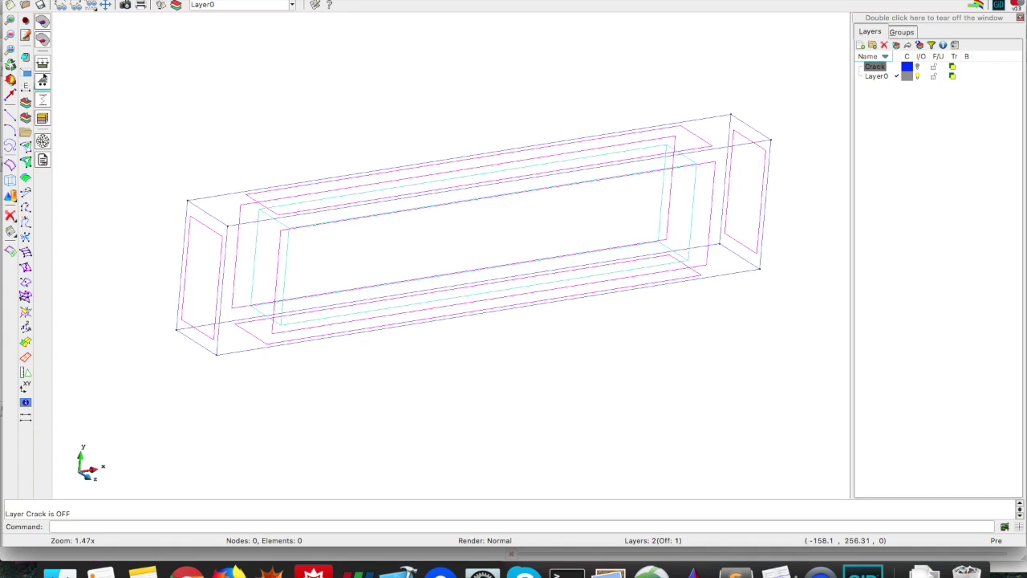
# Step: Bring up the IsoHook3D body material (YOUNG 3.0e10, POISSON 0.2) and view 3pb_crack.grf
pyautogui.click(42, 119)
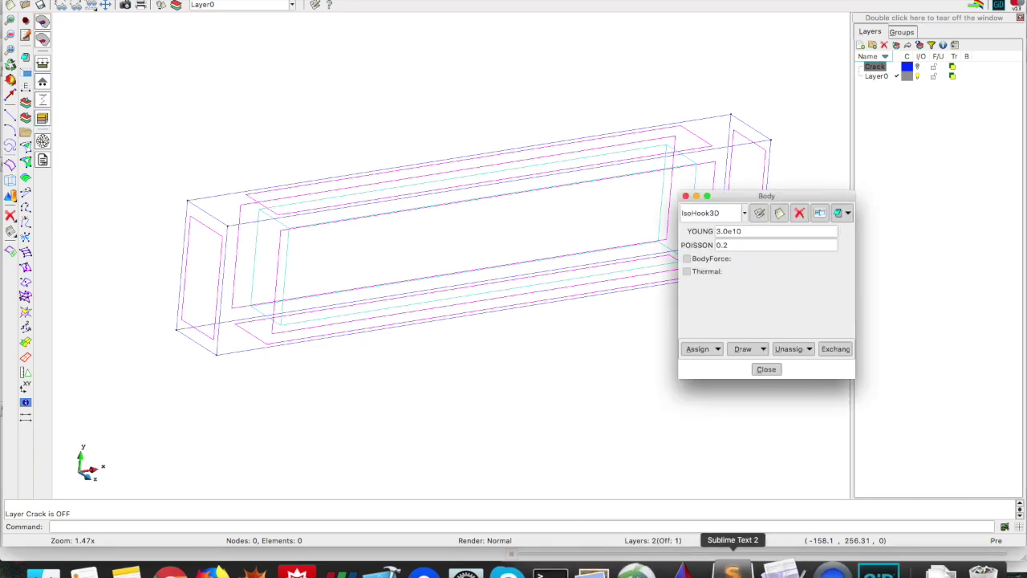
pyautogui.click(722, 569)
pyautogui.scroll(10, 493, 349)
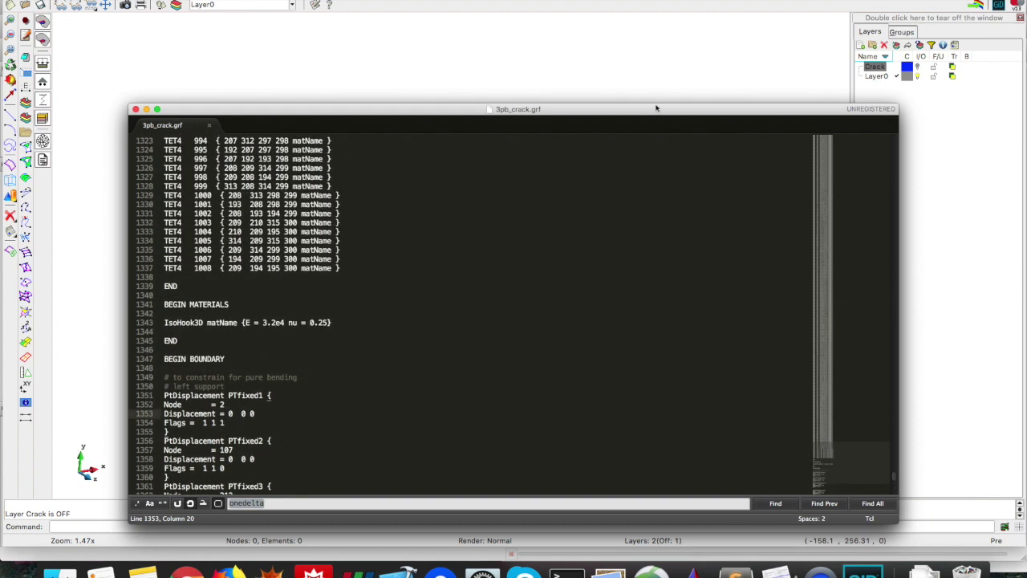
# Step: Arrange the Sublime Text windows to review 3pb_crack.grf and 3pb_crackProp_hpGFEM.tcl, then return to GiD
pyautogui.moveTo(655, 107); pyautogui.dragTo(571, 199)
pyautogui.click(571, 155)
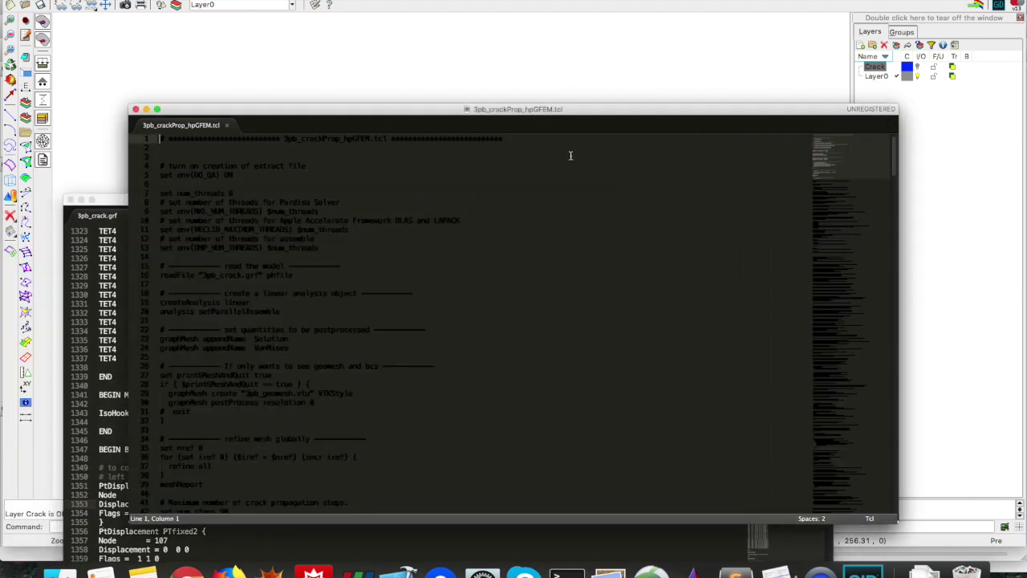
pyautogui.press('super+grave')
pyautogui.moveTo(647, 130); pyautogui.dragTo(561, 319)
pyautogui.click(850, 244)
# Step: Change the IsoHook3D material to YOUNG 3.2e4 and POISSON 0.25
pyautogui.click(730, 231)
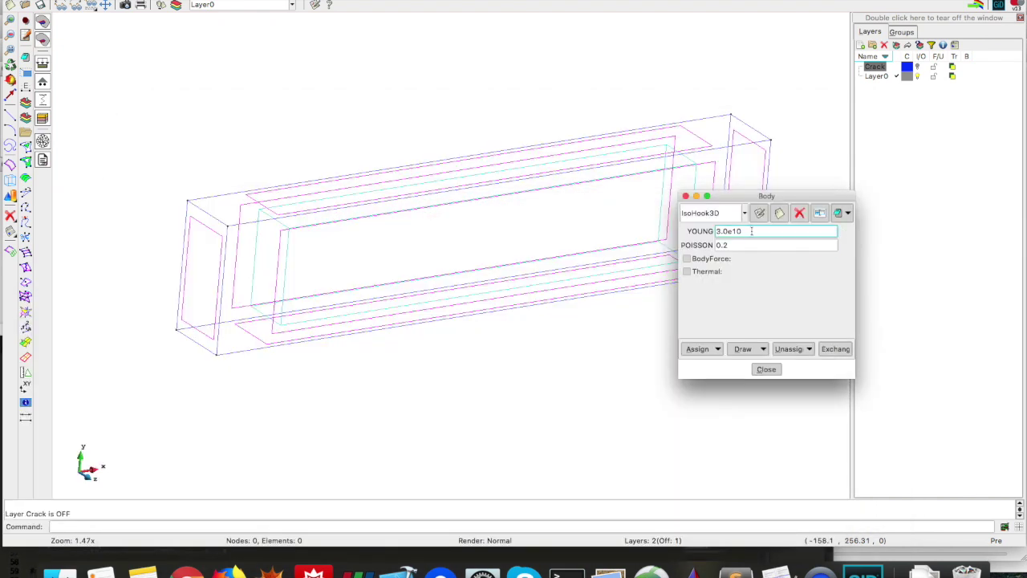
pyautogui.doubleClick(729, 231)
pyautogui.click(762, 243)
pyautogui.click(684, 213)
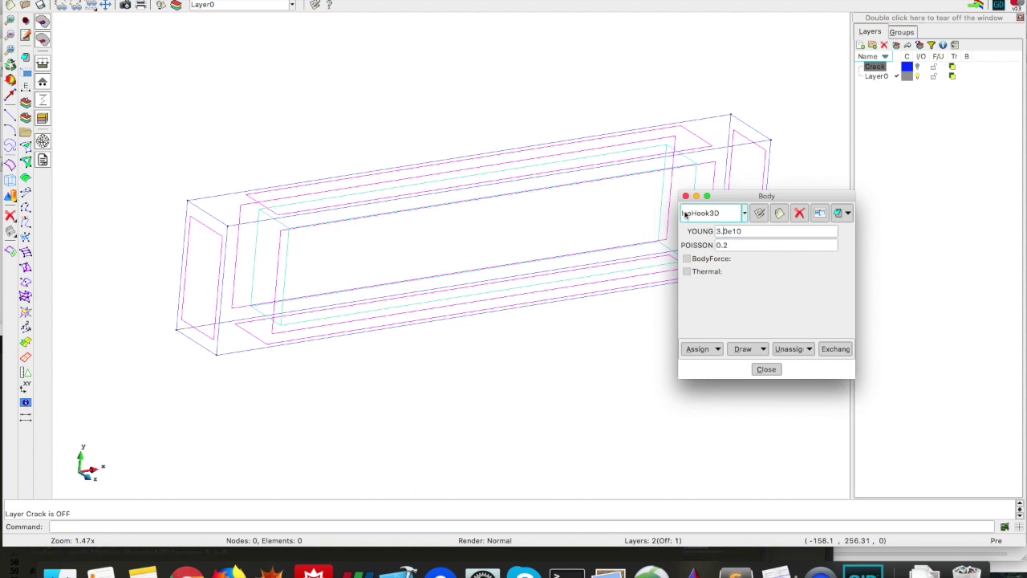
pyautogui.click(743, 231)
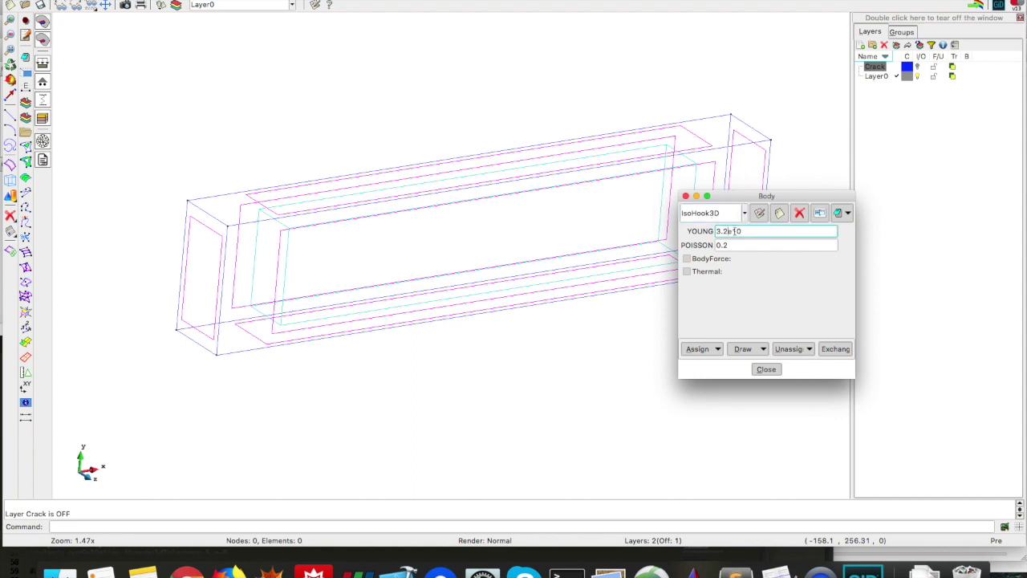
pyautogui.moveTo(728, 231); pyautogui.dragTo(759, 233)
pyautogui.write('4')
pyautogui.press('Tab')
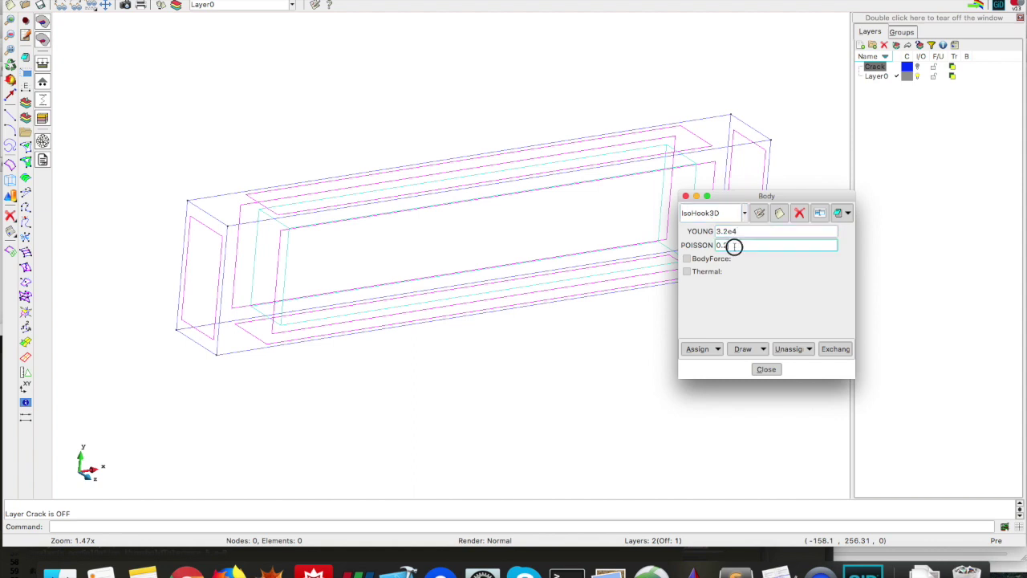
pyautogui.click(733, 246)
pyautogui.write('5')
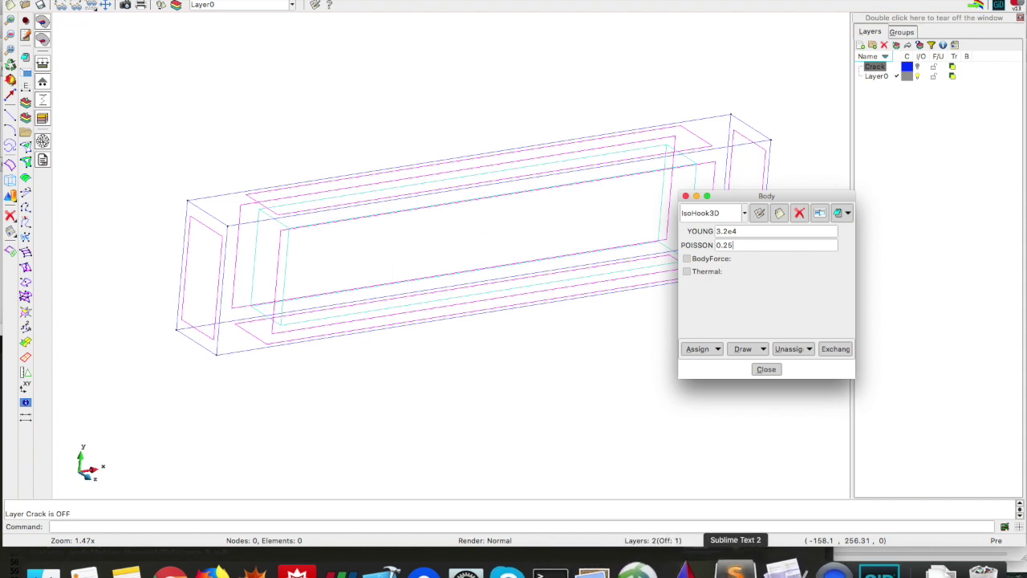
# Step: Compare the values against 3pb_crack.grf in Sublime Text, then return to GiD
pyautogui.click(734, 571)
pyautogui.click(362, 287)
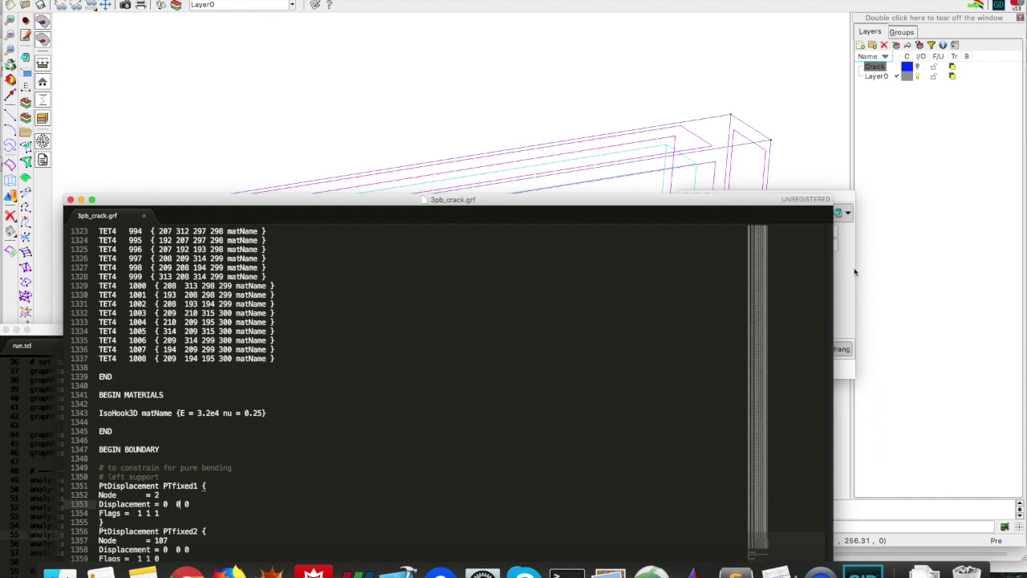
pyautogui.click(965, 166)
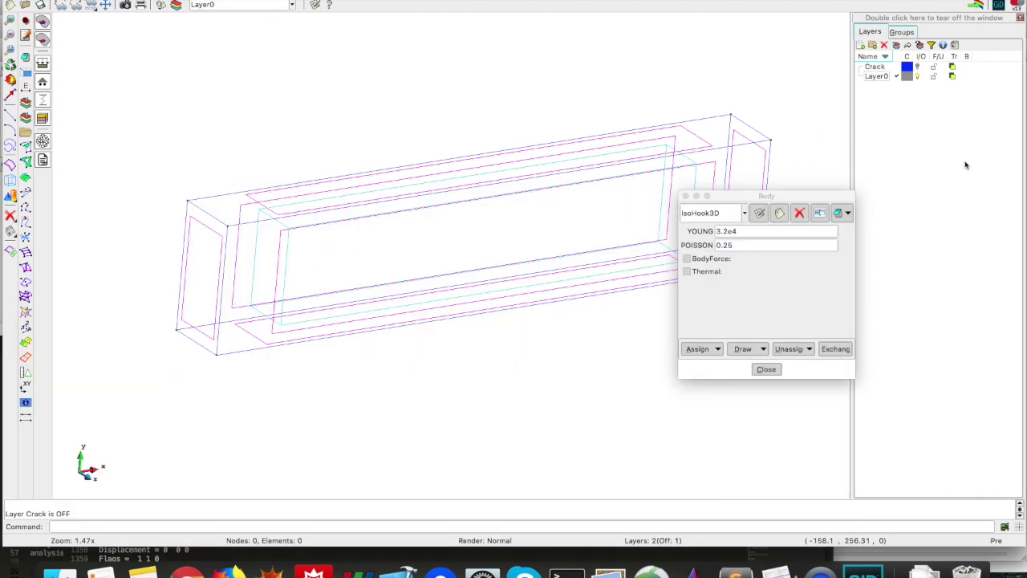
# Step: Save the updated IsoHook3D values and assign the material to the beam volume
pyautogui.click(698, 349)
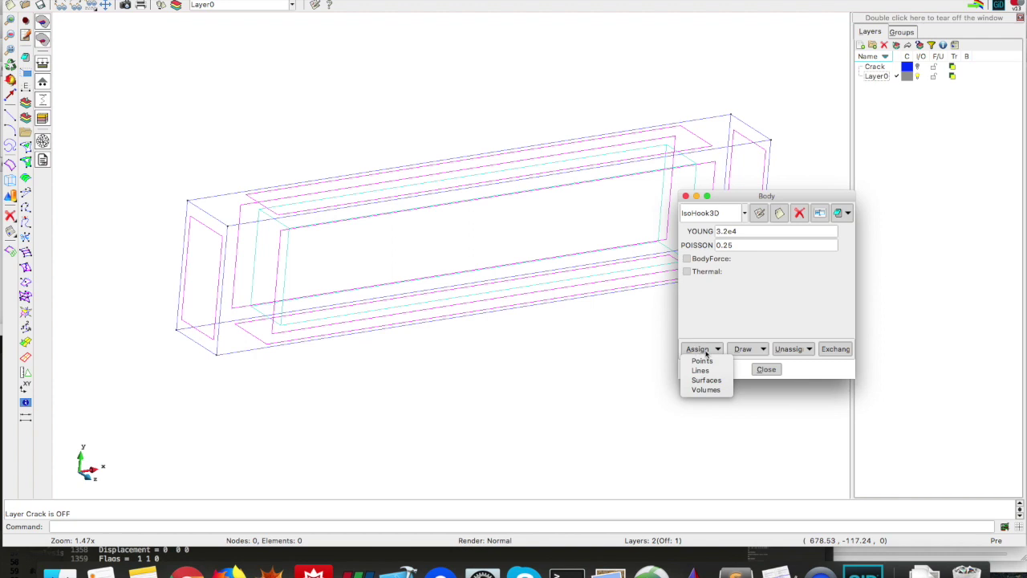
pyautogui.click(711, 389)
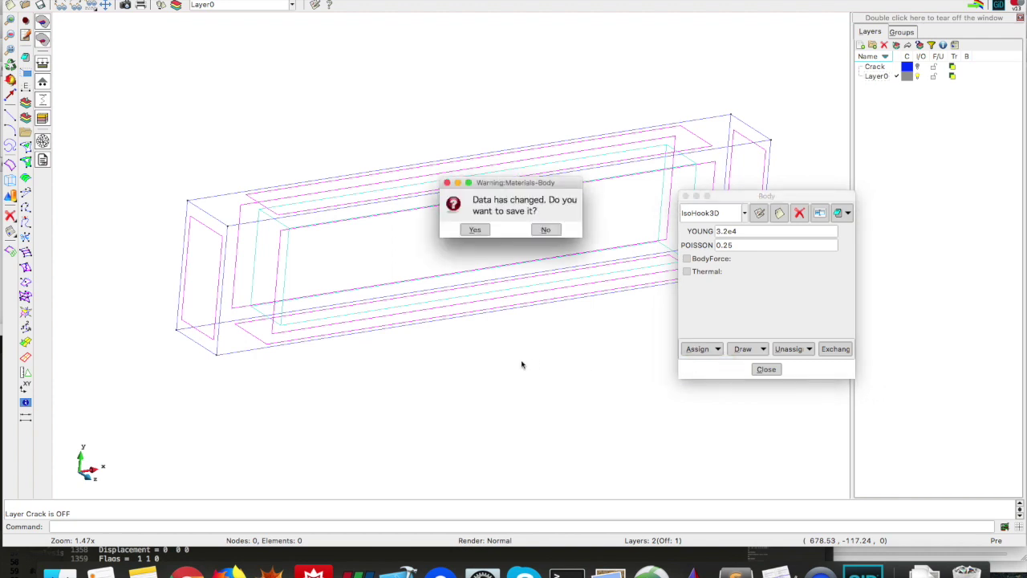
pyautogui.click(476, 229)
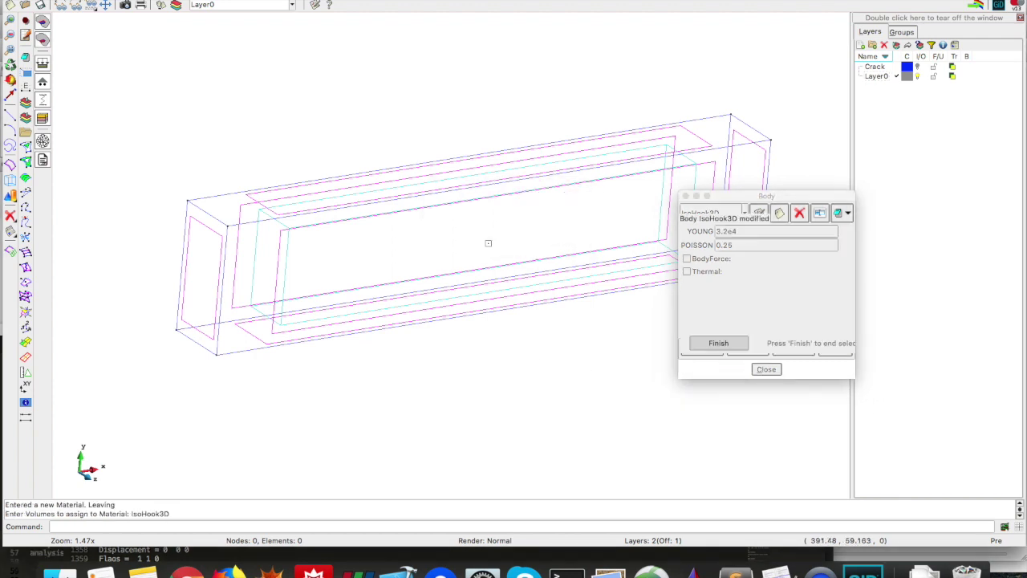
pyautogui.click(388, 250)
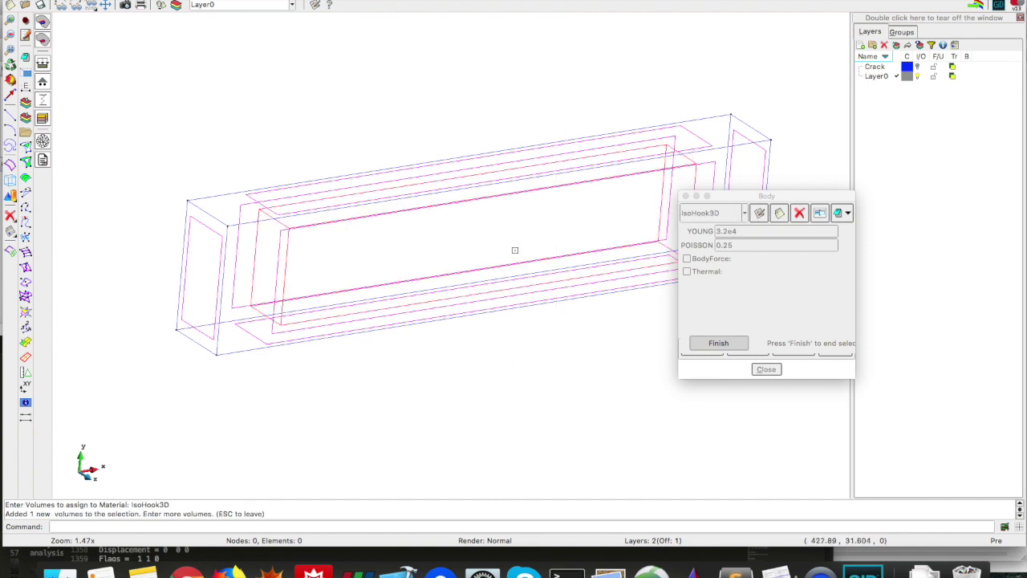
pyautogui.press('Escape')
# Step: Draw the IsoHook3D assignment to verify it, then close the Body material window
pyautogui.click(750, 349)
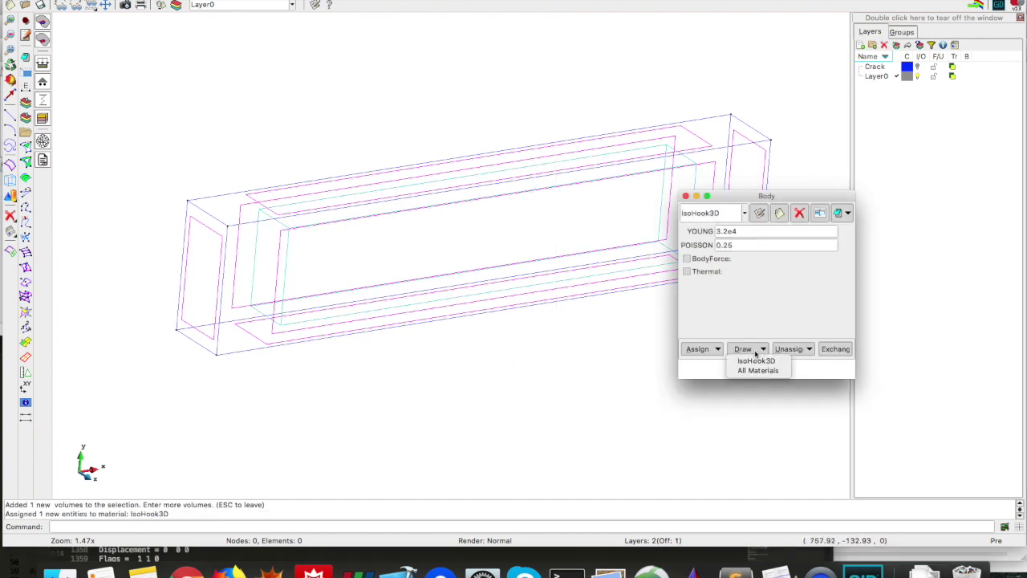
pyautogui.click(758, 361)
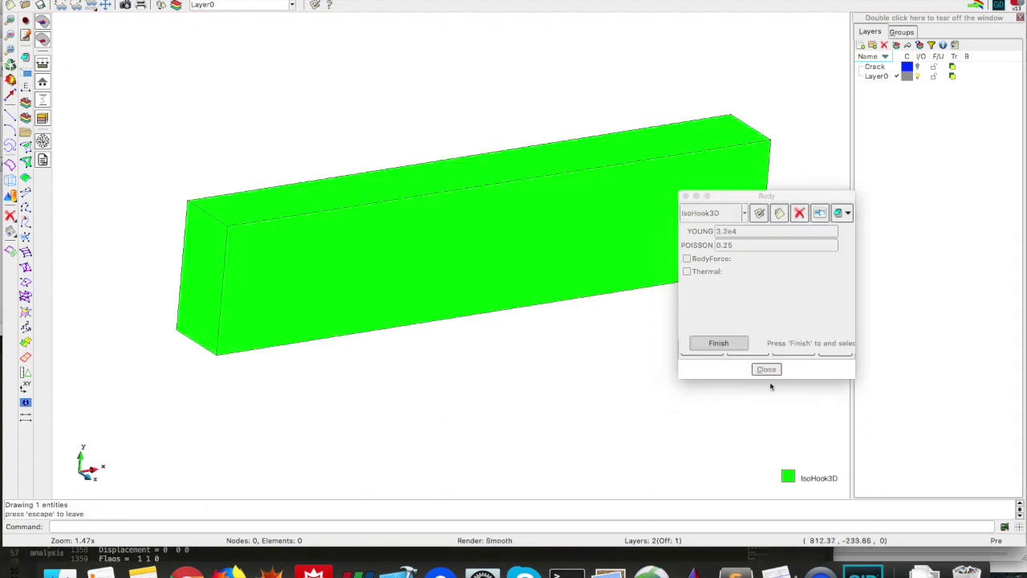
pyautogui.click(734, 345)
pyautogui.click(766, 369)
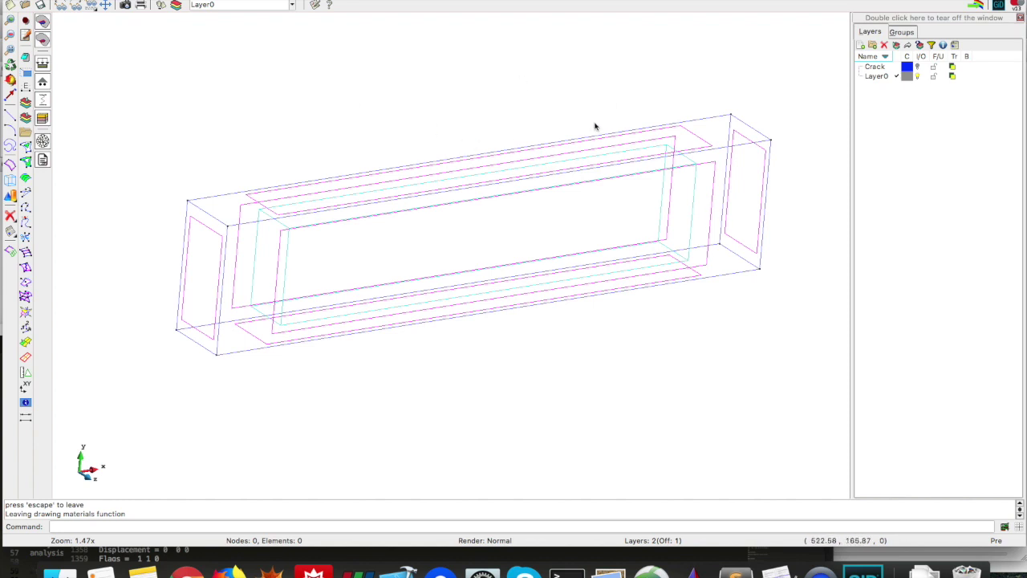
# Step: Select the inner beam volume for structured meshing by number of cells
pyautogui.click(257, 0)
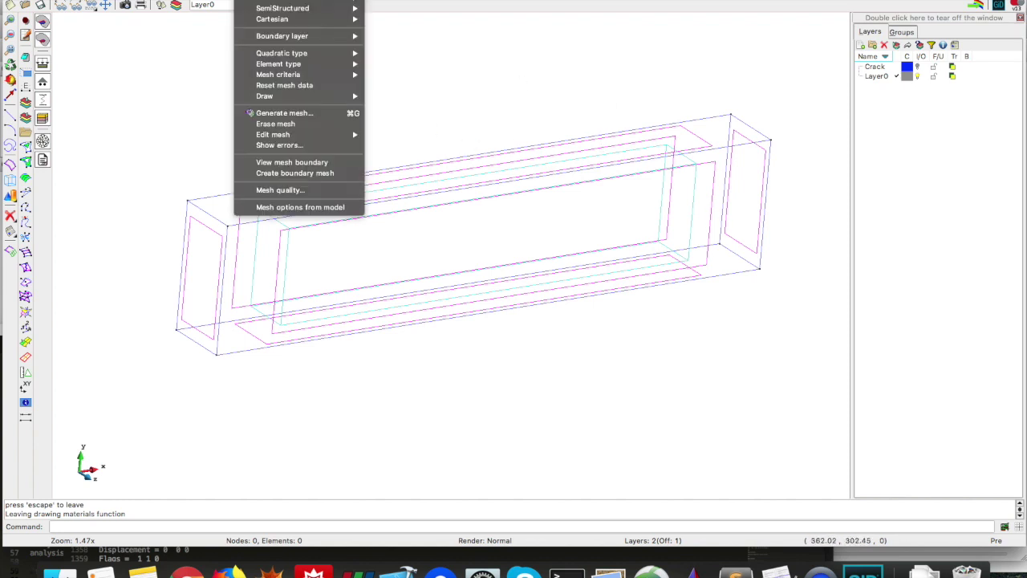
pyautogui.moveTo(297, 0)
pyautogui.moveTo(416, 20)
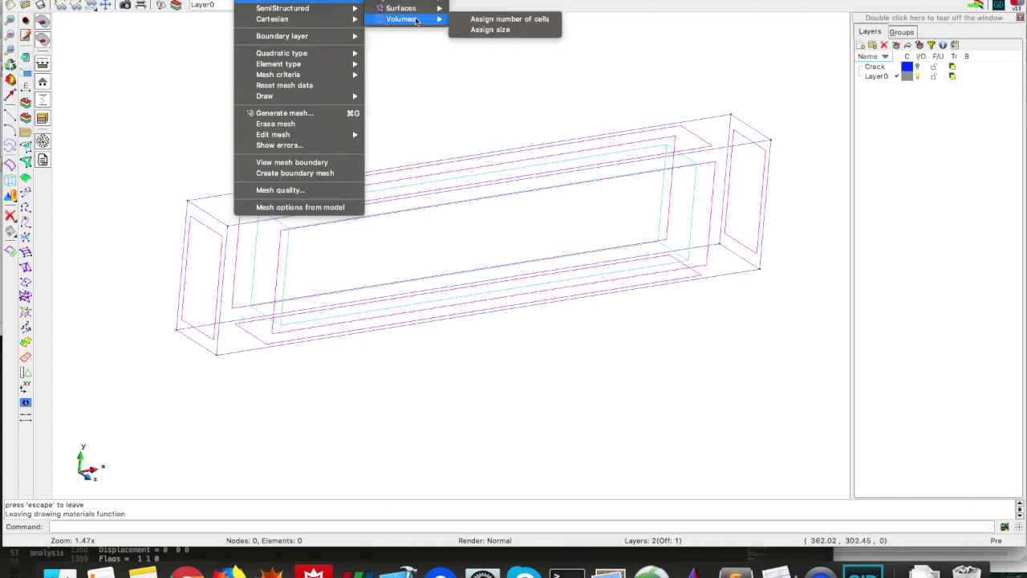
pyautogui.click(501, 22)
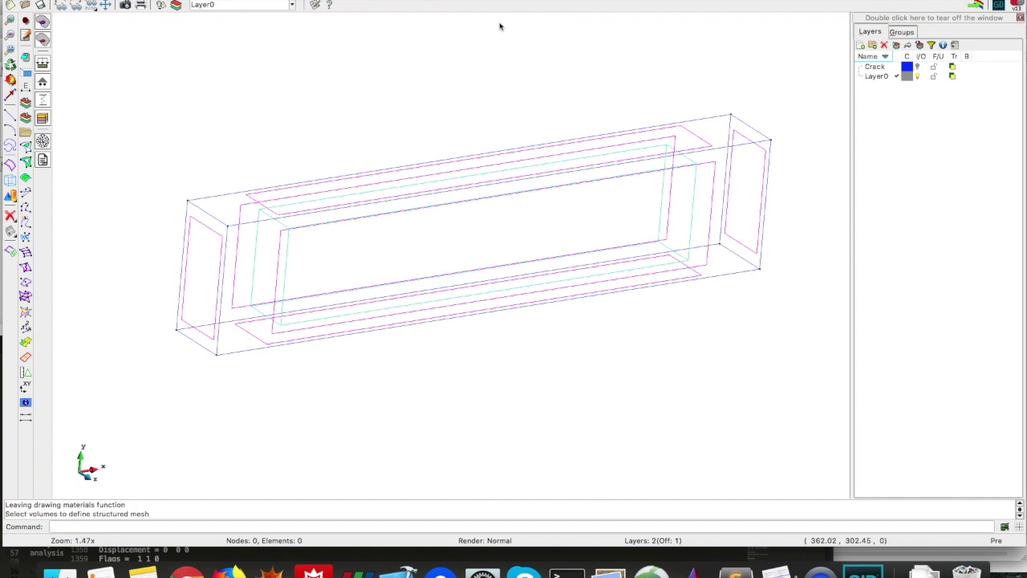
pyautogui.click(256, 258)
pyautogui.press('Escape')
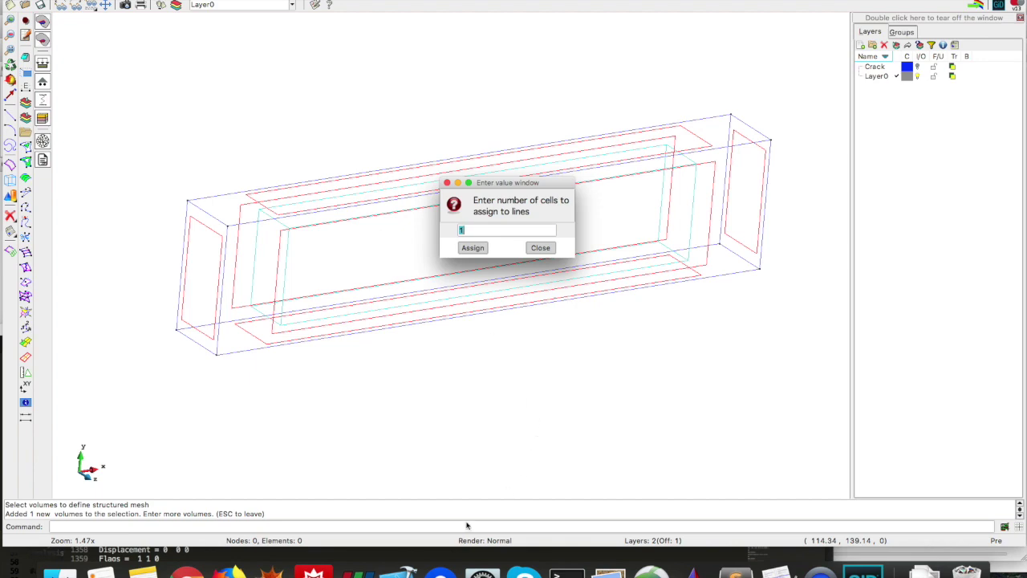
# Step: Check the reference mesh in ParaView, then give the chosen edges 14 cells
pyautogui.click(359, 571)
pyautogui.scroll(-3, 407, 390)
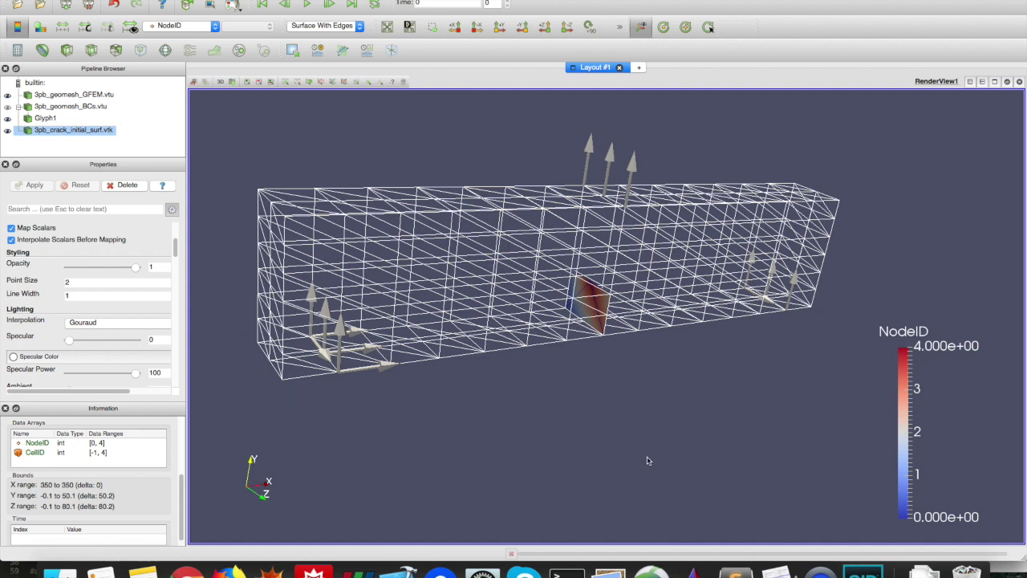
pyautogui.click(863, 571)
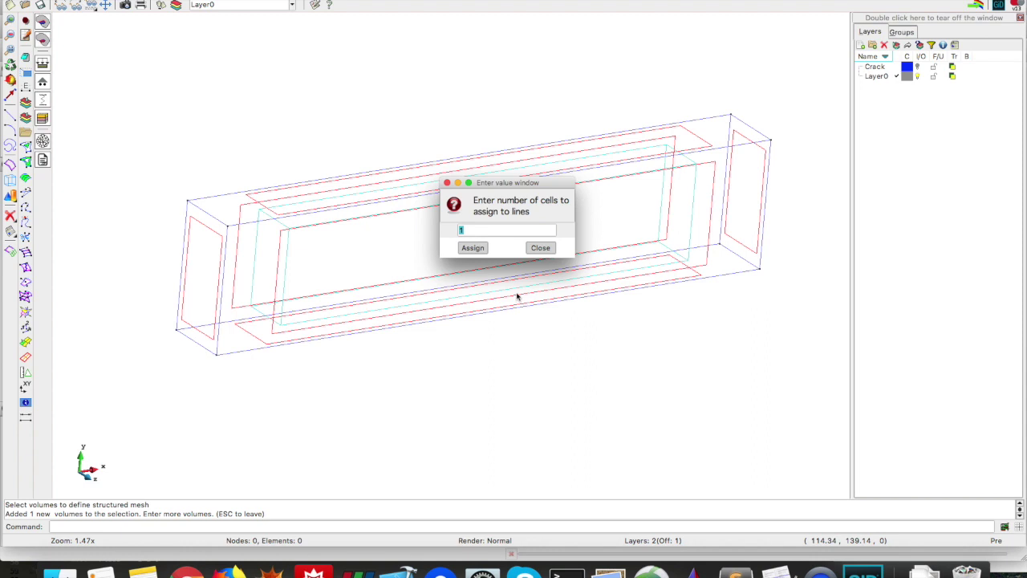
pyautogui.write('14')
pyautogui.click(482, 248)
pyautogui.click(249, 350)
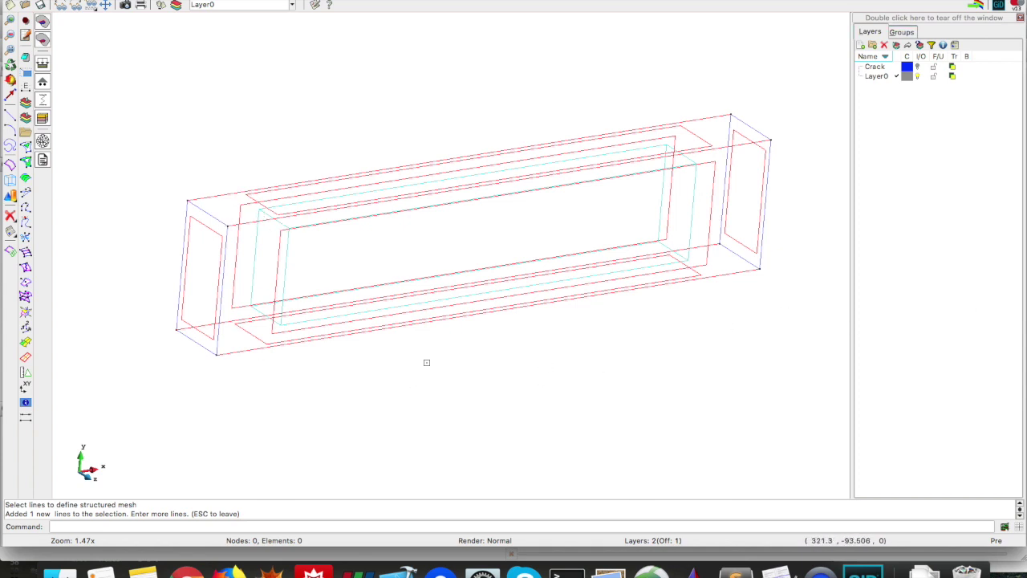
pyautogui.press('Escape')
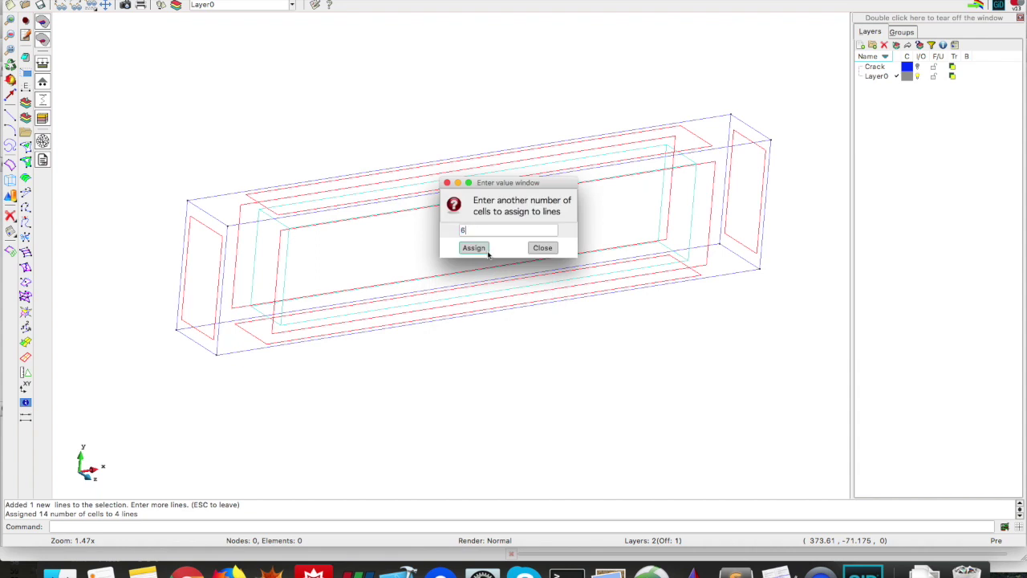
# Step: Give the vertical edges 6 cells and the remaining edges 2 cells
pyautogui.click(481, 249)
pyautogui.click(222, 294)
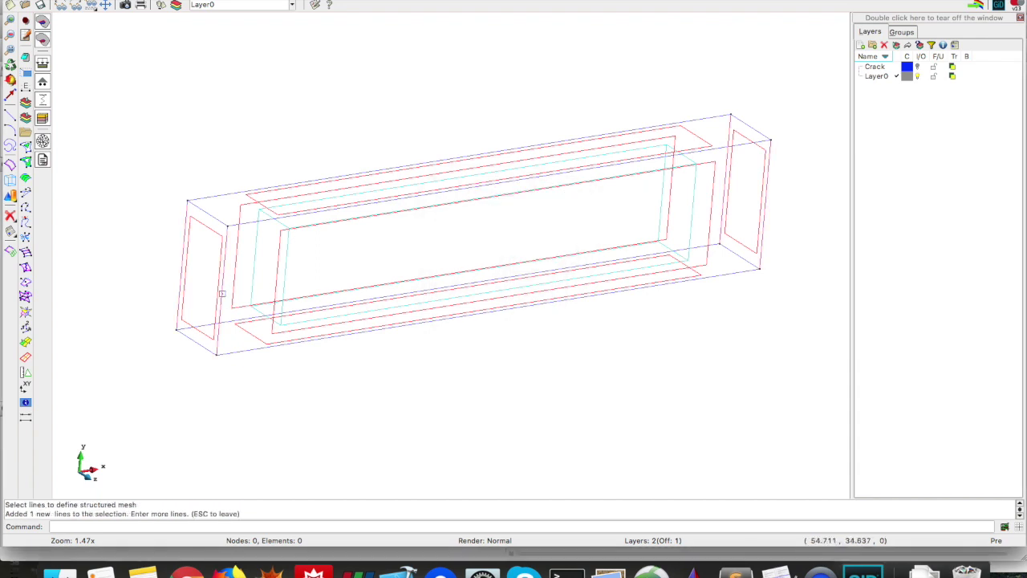
pyautogui.press('Escape')
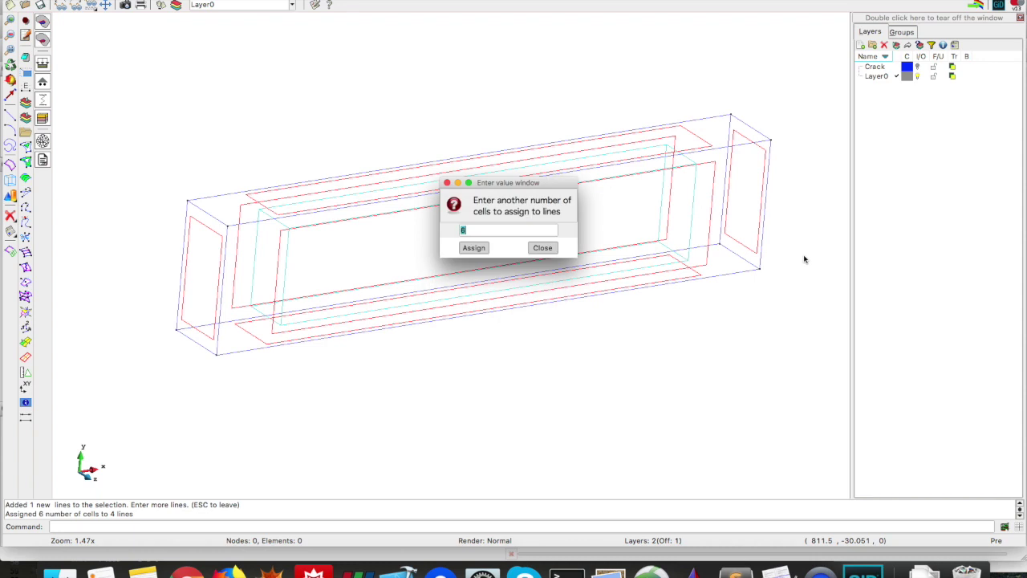
pyautogui.click(474, 247)
pyautogui.click(207, 213)
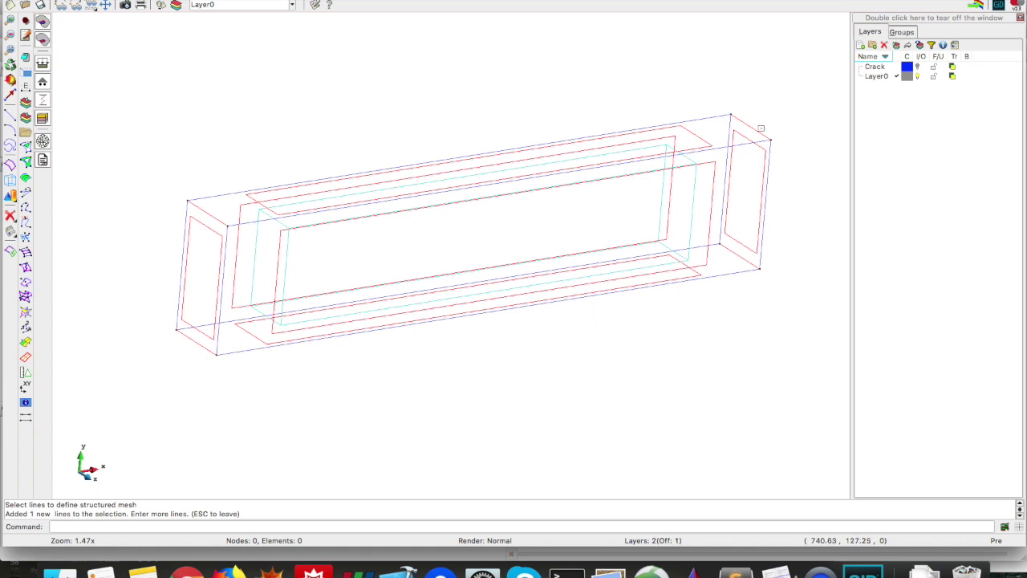
pyautogui.press('Escape')
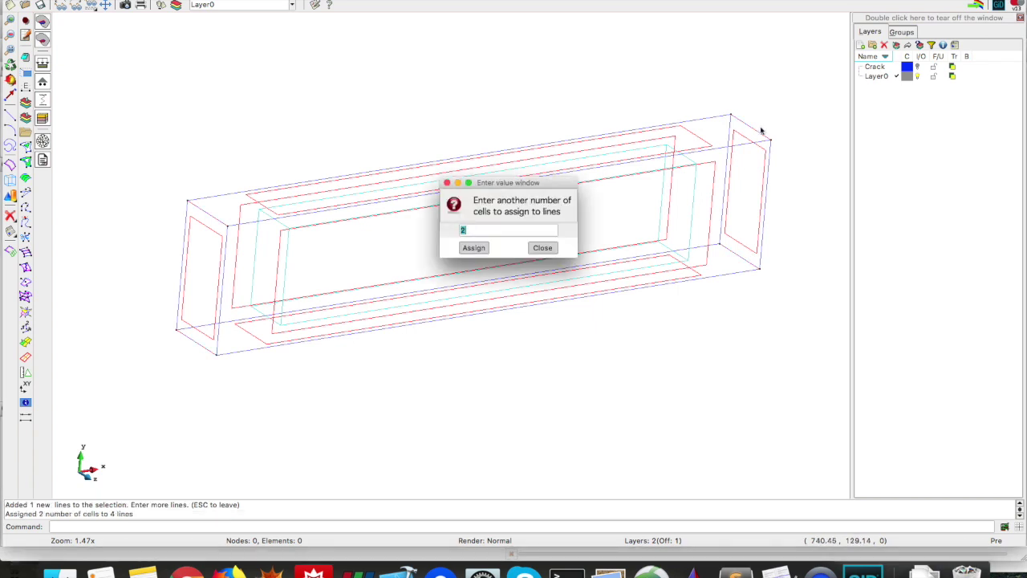
pyautogui.click(542, 248)
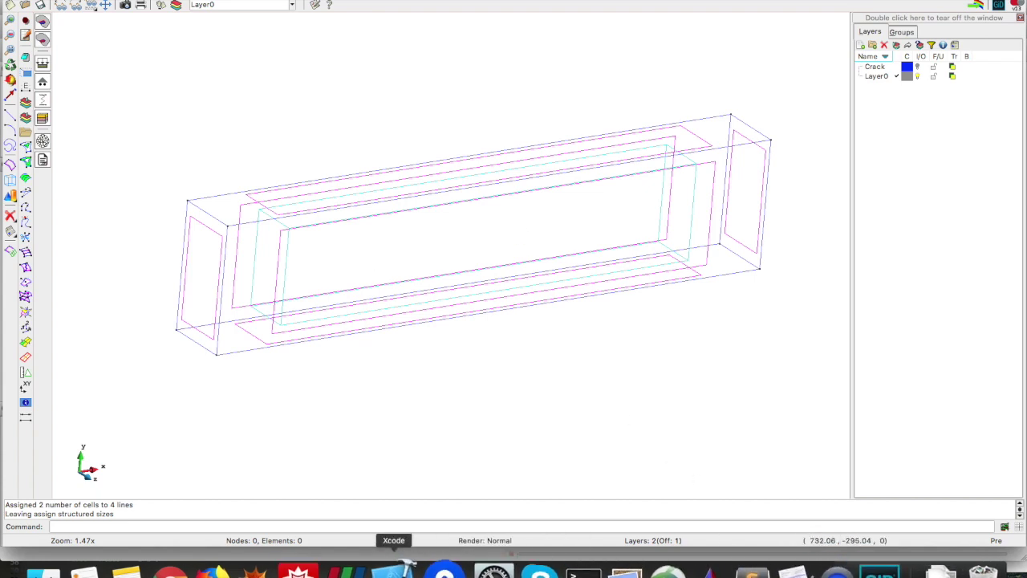
# Step: Generate the mesh at element size 36 (1008 tetrahedra, 320 nodes) and display it
pyautogui.click(369, 571)
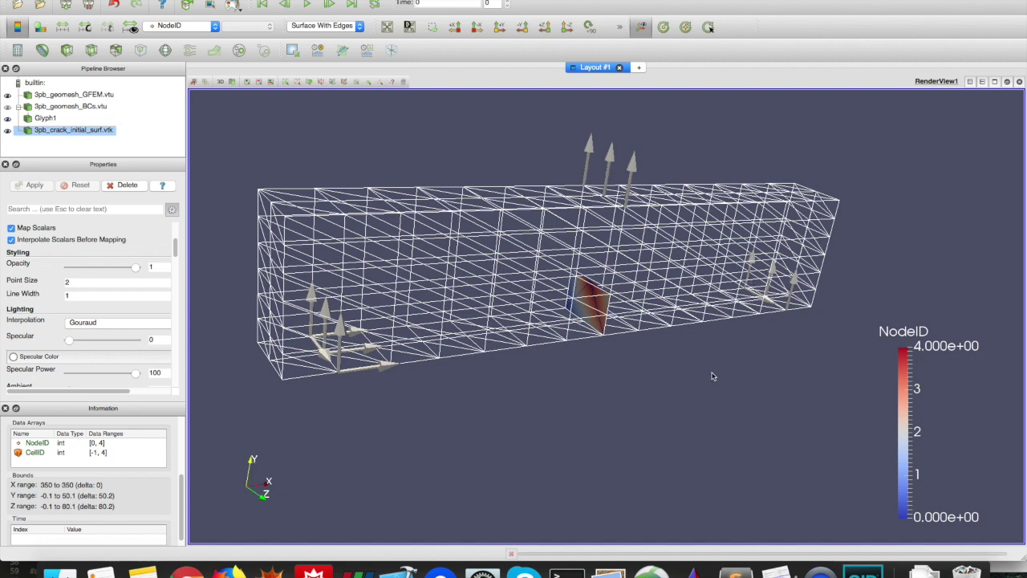
pyautogui.click(862, 571)
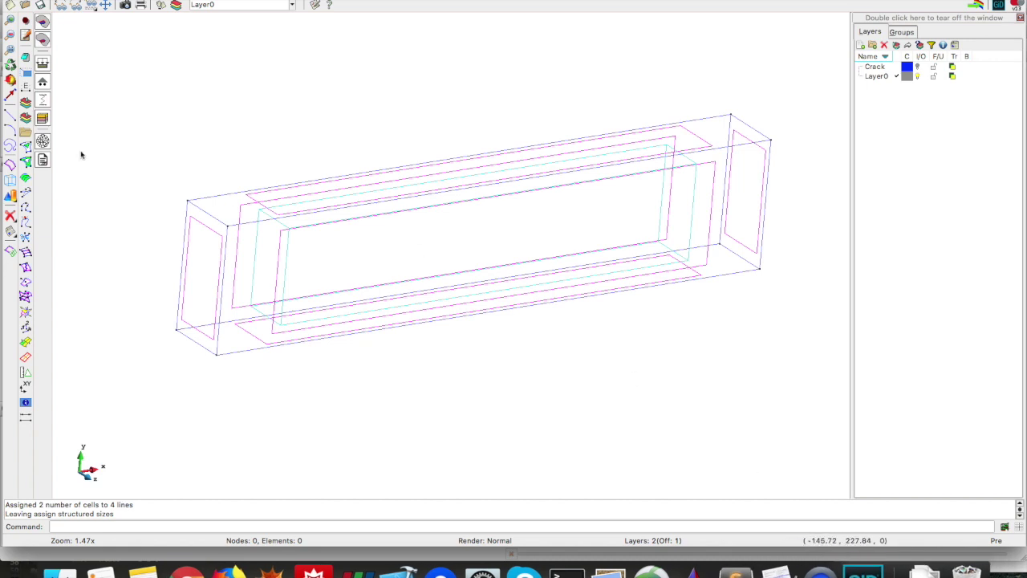
pyautogui.click(45, 143)
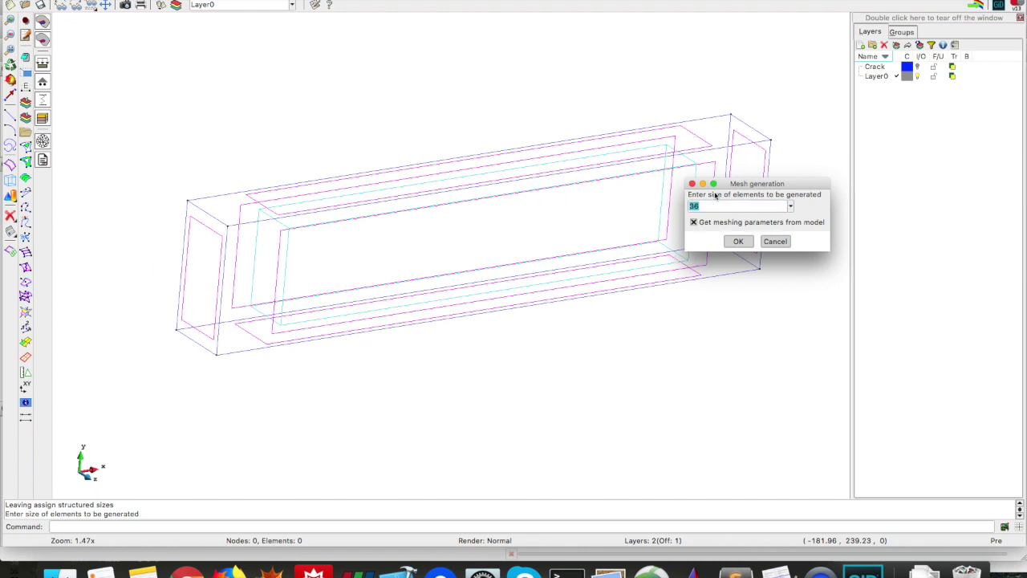
pyautogui.click(738, 241)
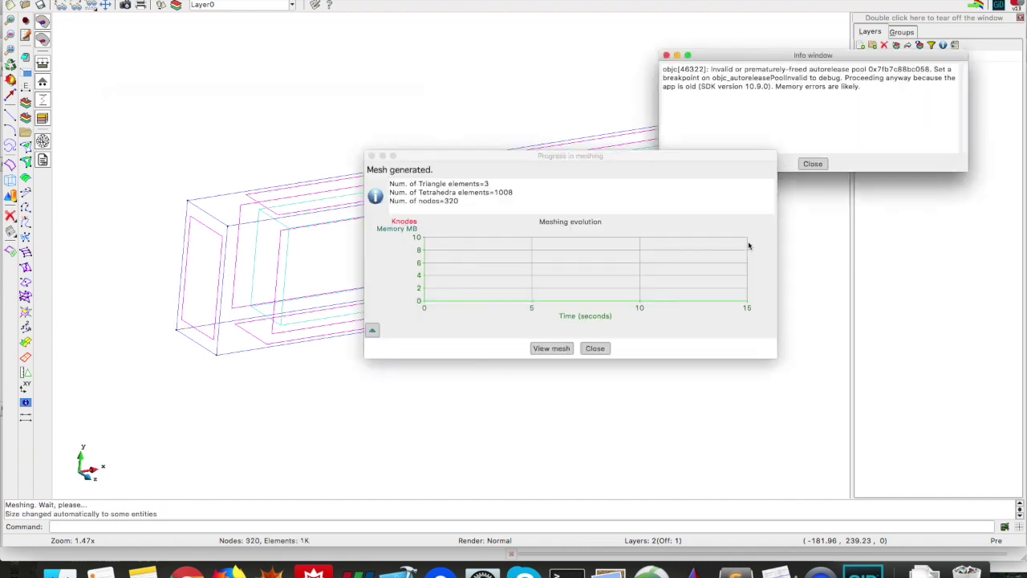
pyautogui.click(554, 347)
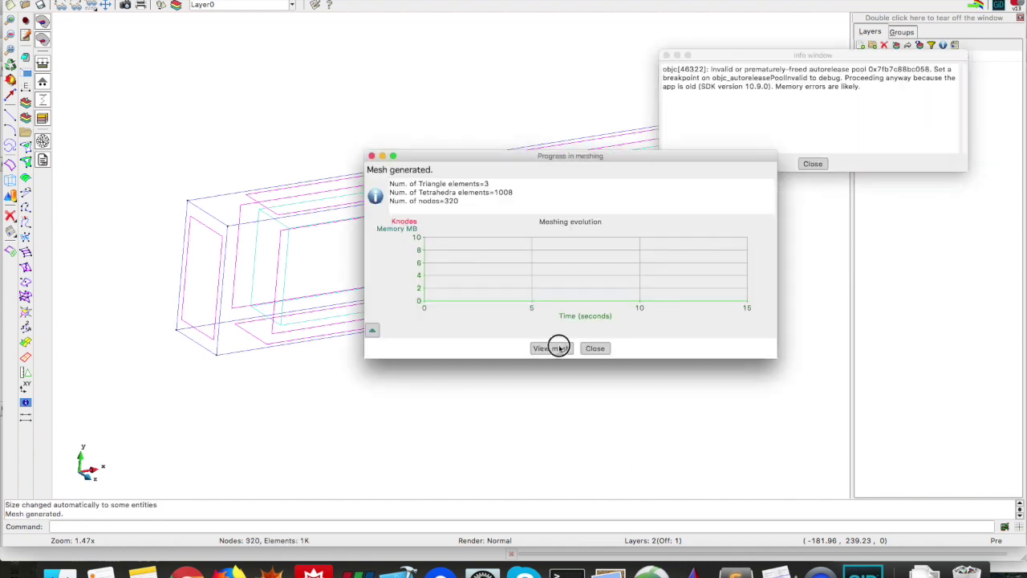
pyautogui.click(813, 163)
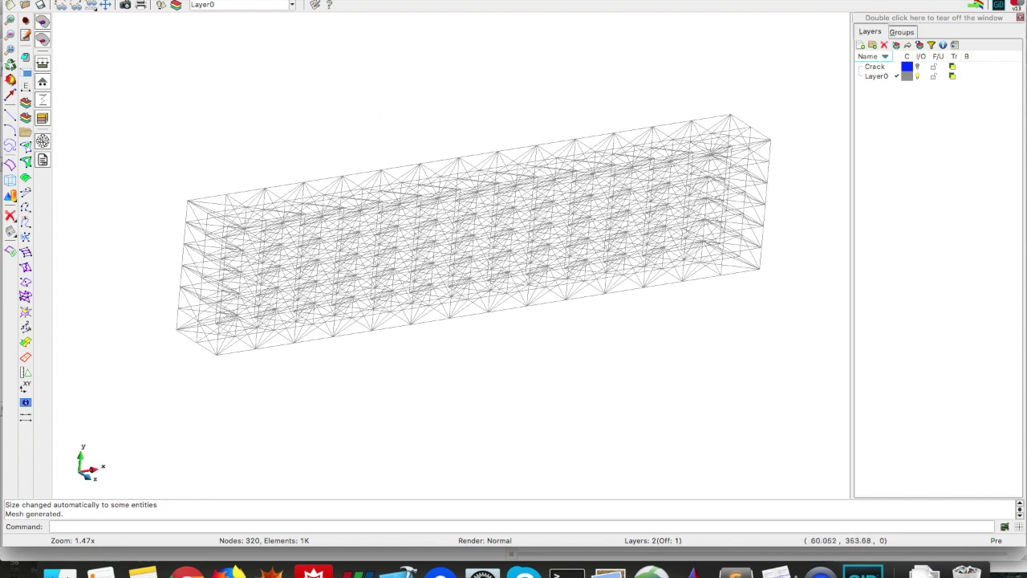
# Step: Render the mesh with flat shading and rotate the beam to inspect it
pyautogui.click(32, 0)
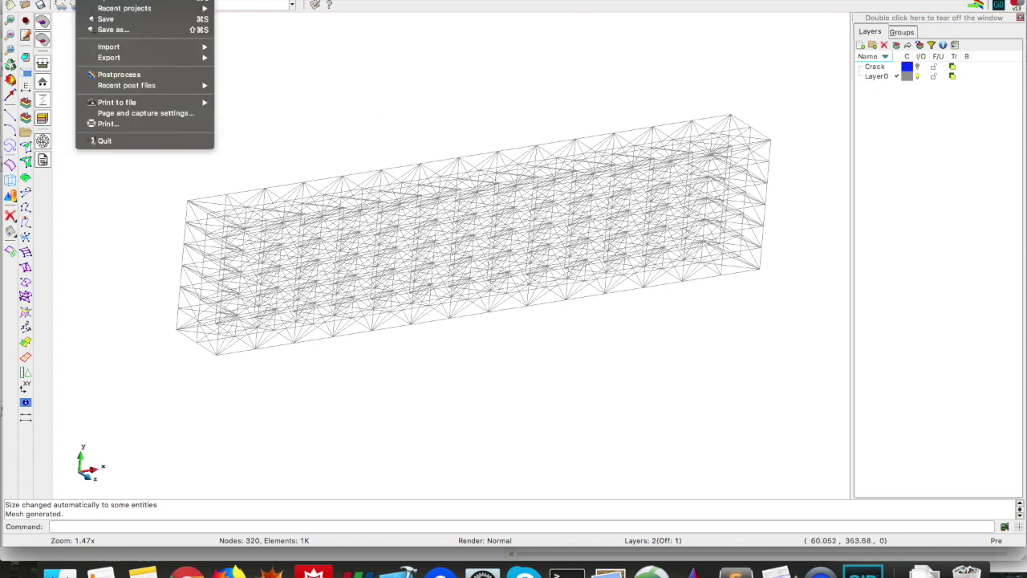
pyautogui.moveTo(113, 0)
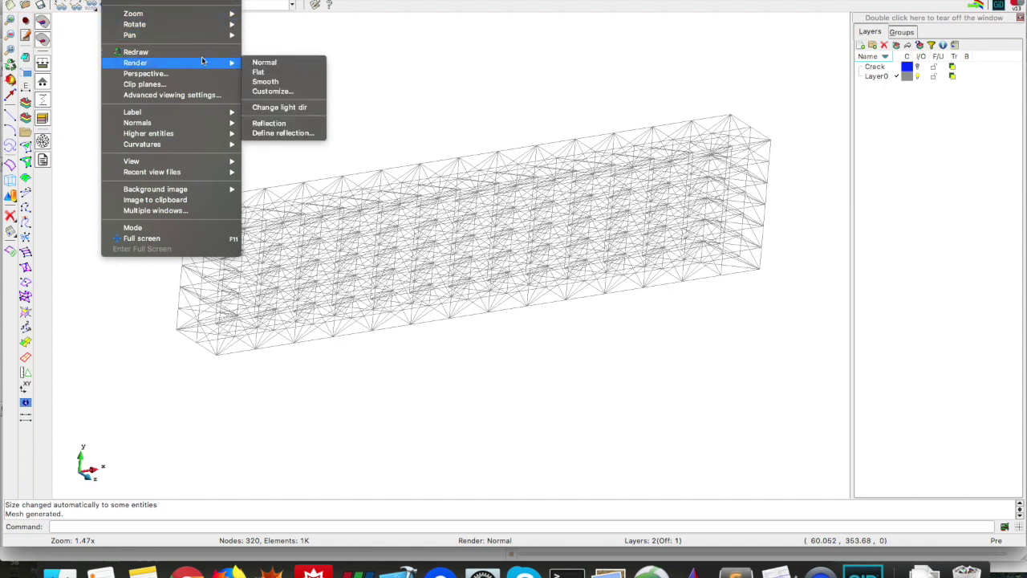
pyautogui.click(277, 72)
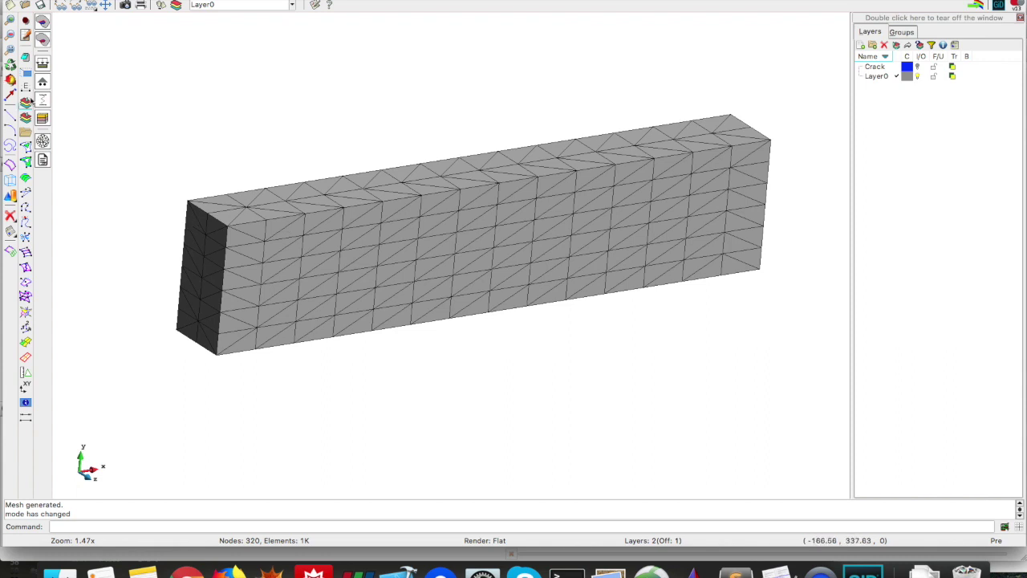
pyautogui.click(10, 79)
pyautogui.moveTo(514, 265)
pyautogui.mouseDown()
pyautogui.moveTo(598, 309)
pyautogui.moveTo(713, 412)
pyautogui.moveTo(593, 328)
pyautogui.moveTo(521, 255)
pyautogui.mouseUp()
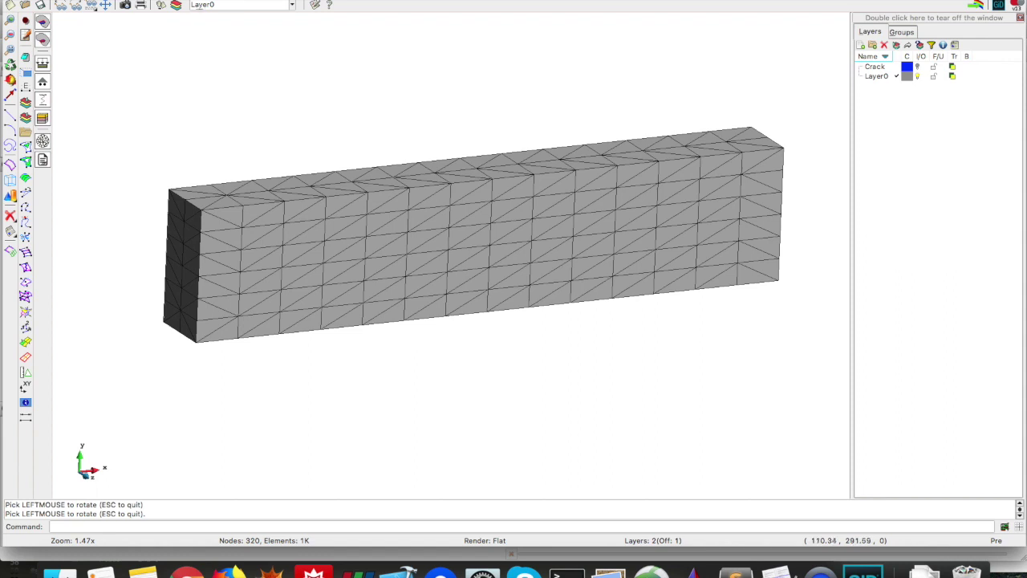
# Step: Turn on the Crack layer and toggle Layer0 off and back on to see the crack alone
pyautogui.click(916, 75)
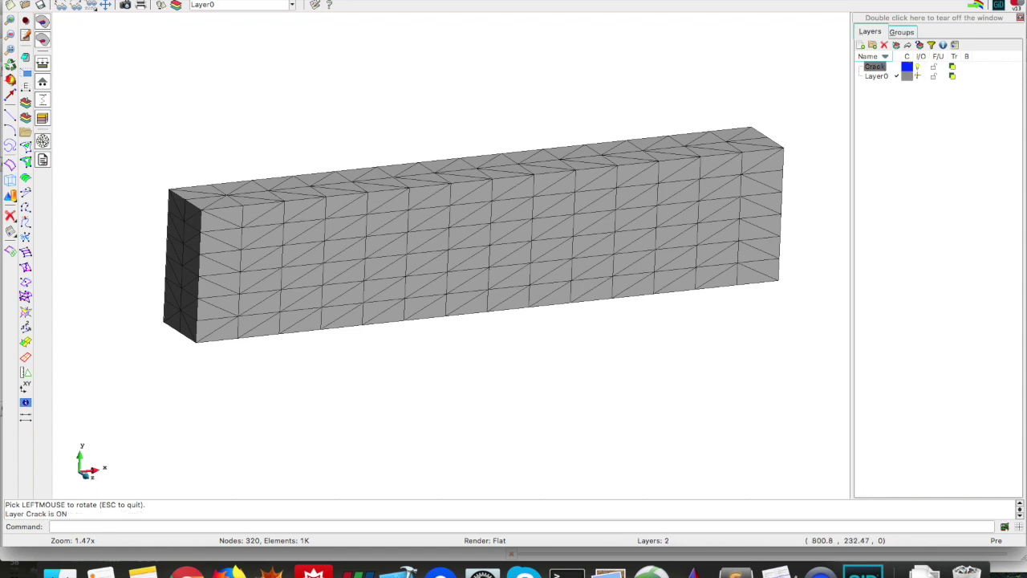
pyautogui.scroll(6, 465, 259)
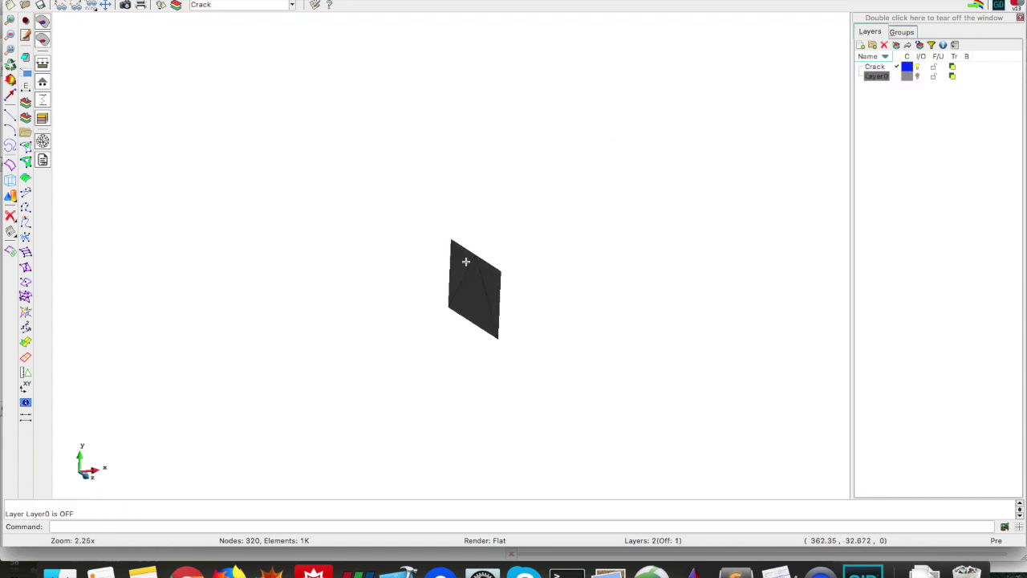
pyautogui.click(916, 76)
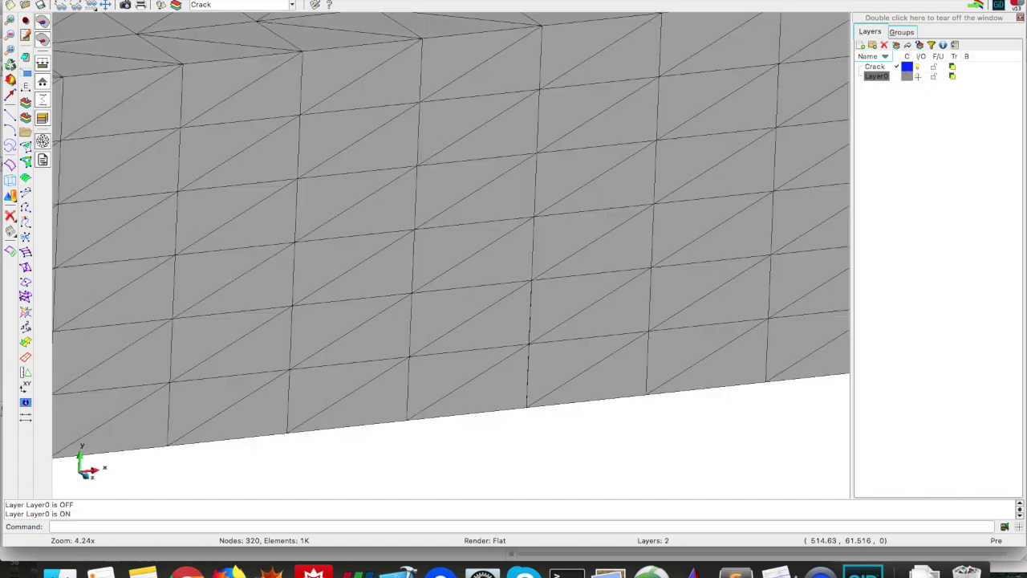
pyautogui.click(917, 76)
pyautogui.click(916, 76)
pyautogui.scroll(-5, 475, 344)
# Step: Return the mesh to Normal wireframe rendering and hide the Crack layer again
pyautogui.click(90, 0)
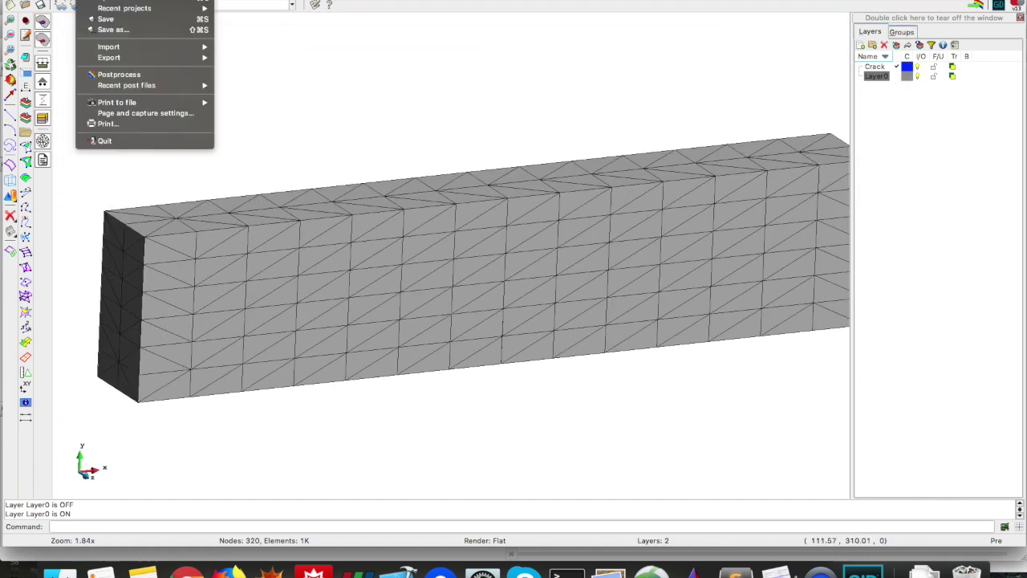
pyautogui.moveTo(116, 0)
pyautogui.moveTo(244, 63)
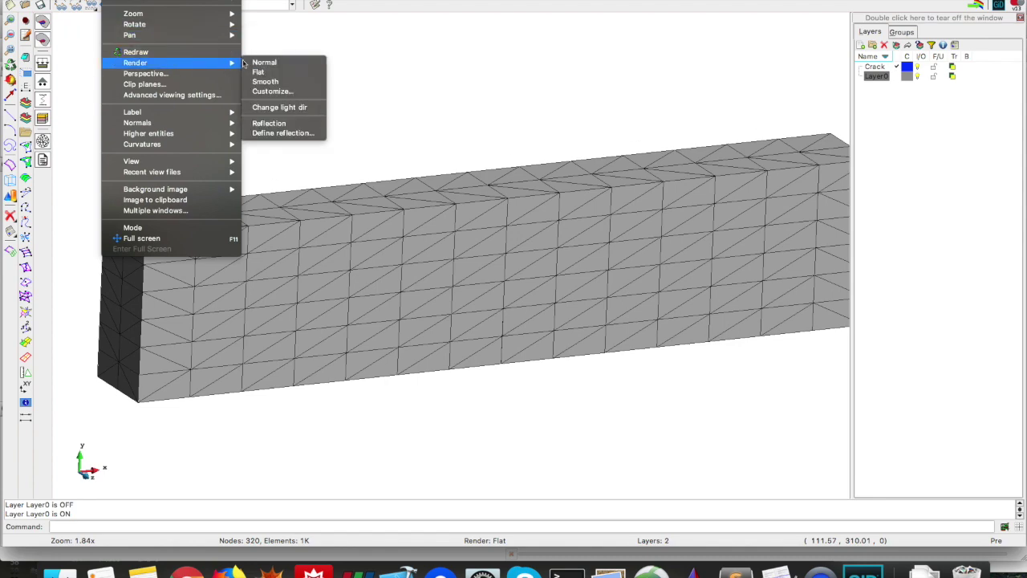
pyautogui.click(278, 63)
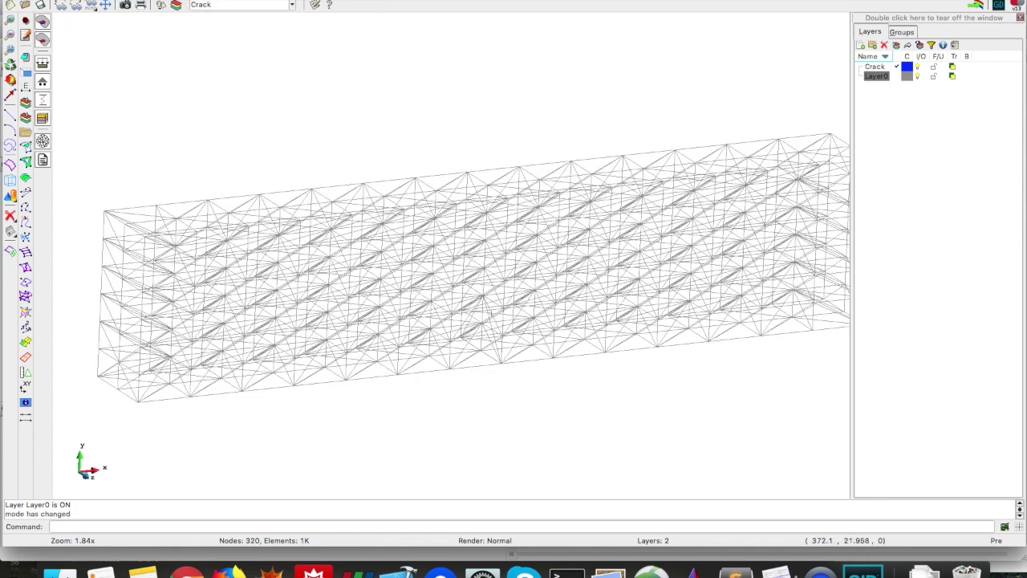
pyautogui.scroll(10, 553, 306)
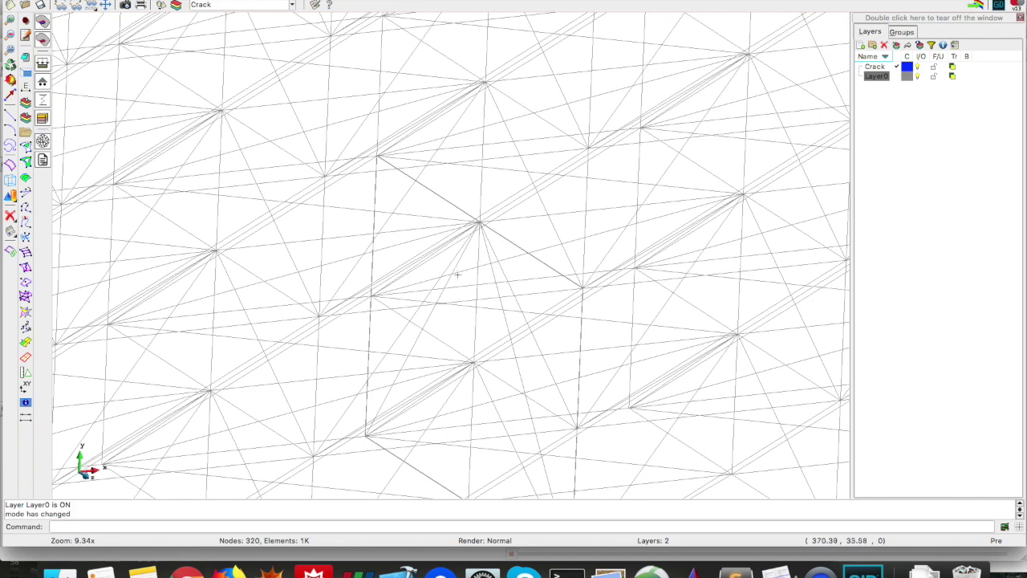
pyautogui.scroll(-2, 574, 298)
pyautogui.scroll(-8, 574, 297)
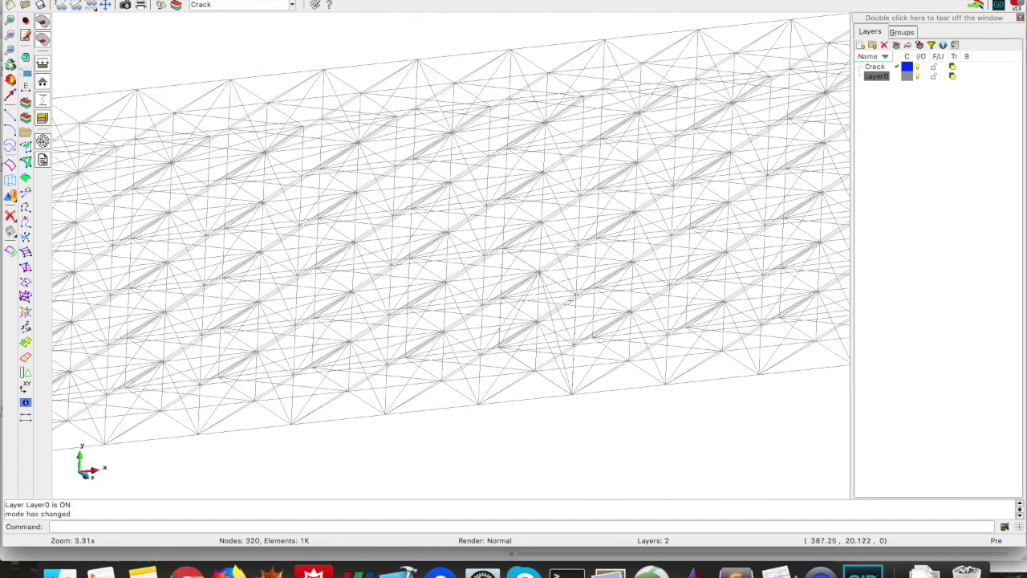
pyautogui.scroll(1, 540, 265)
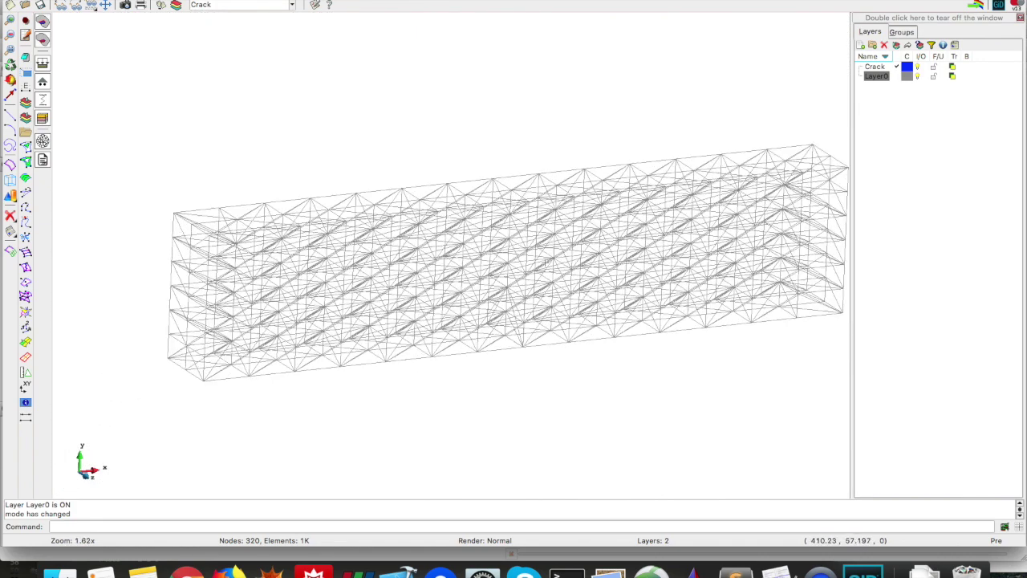
pyautogui.click(918, 68)
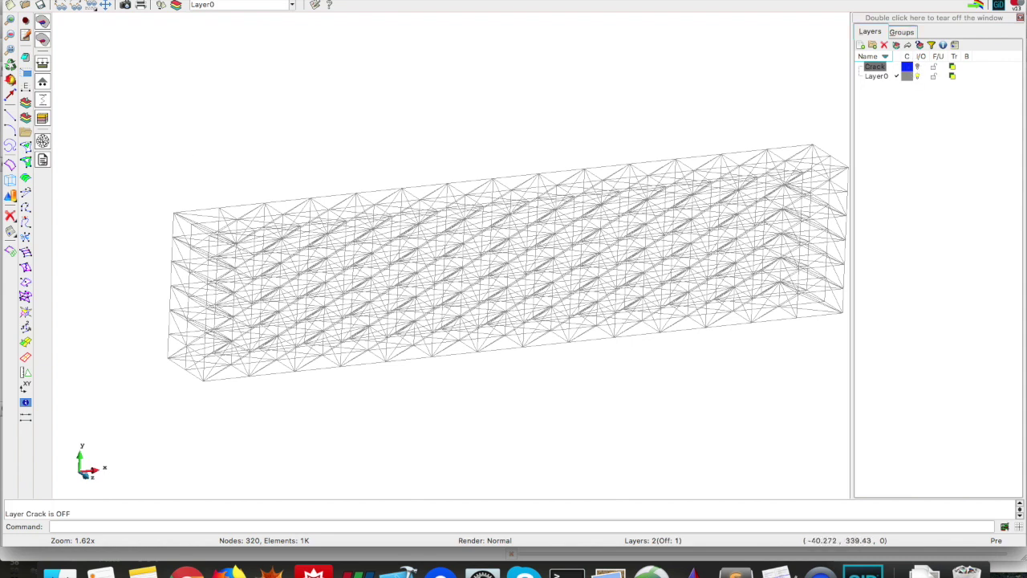
# Step: Set Layer0 as the current layer and render the beam's tetrahedral mesh Flat
pyautogui.click(883, 76)
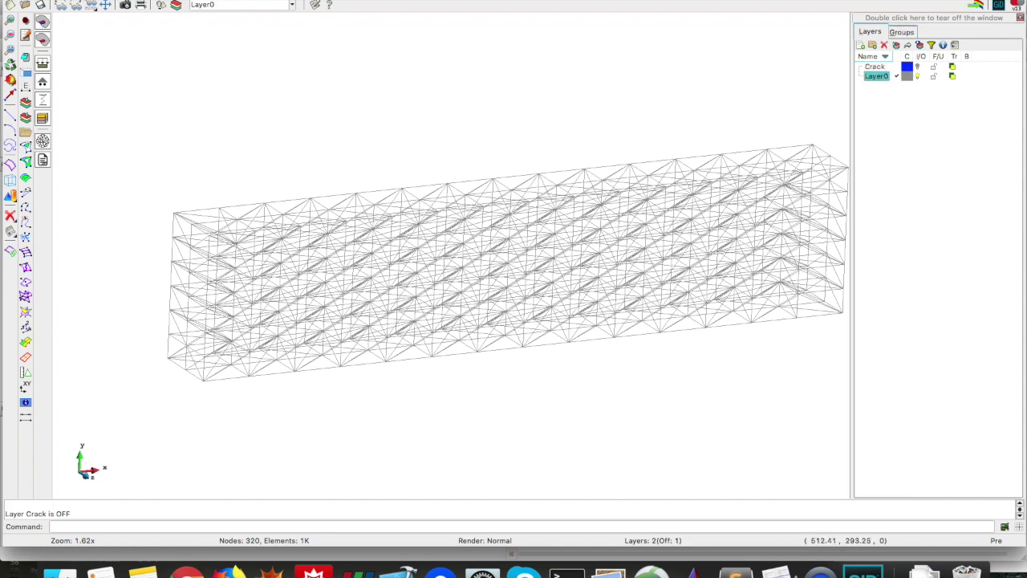
pyautogui.click(121, 0)
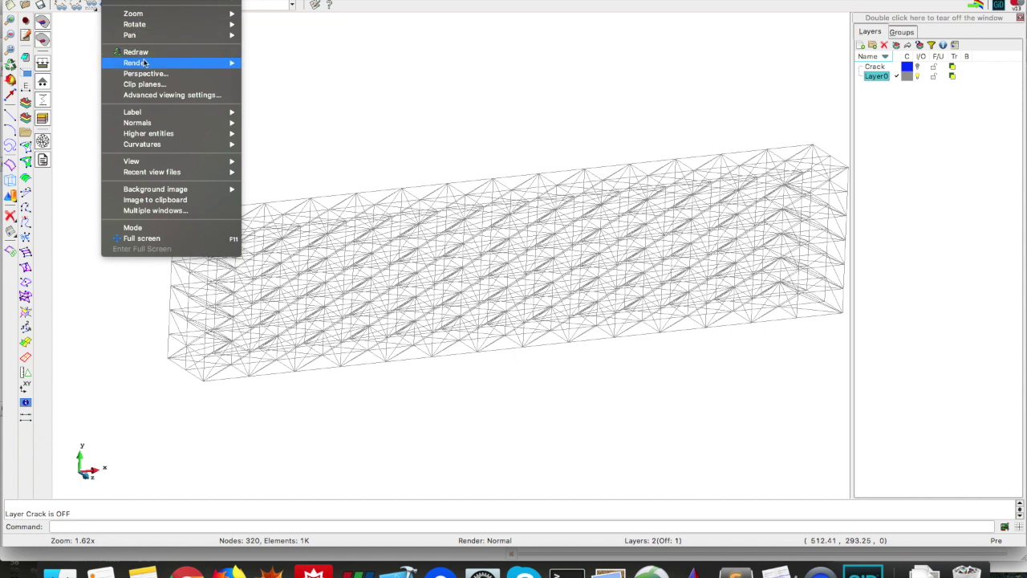
pyautogui.moveTo(145, 62)
pyautogui.click(293, 73)
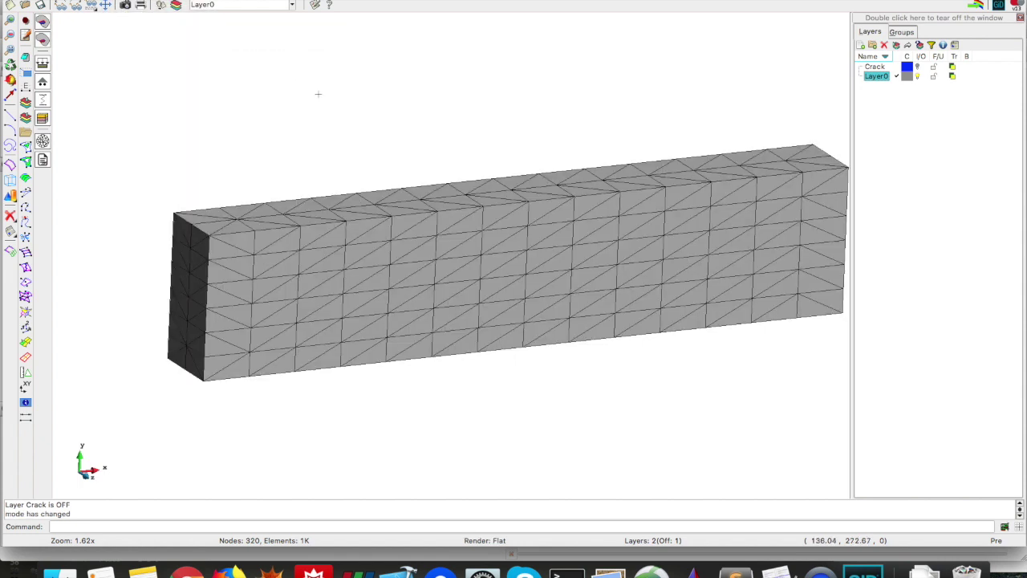
pyautogui.scroll(1, 440, 276)
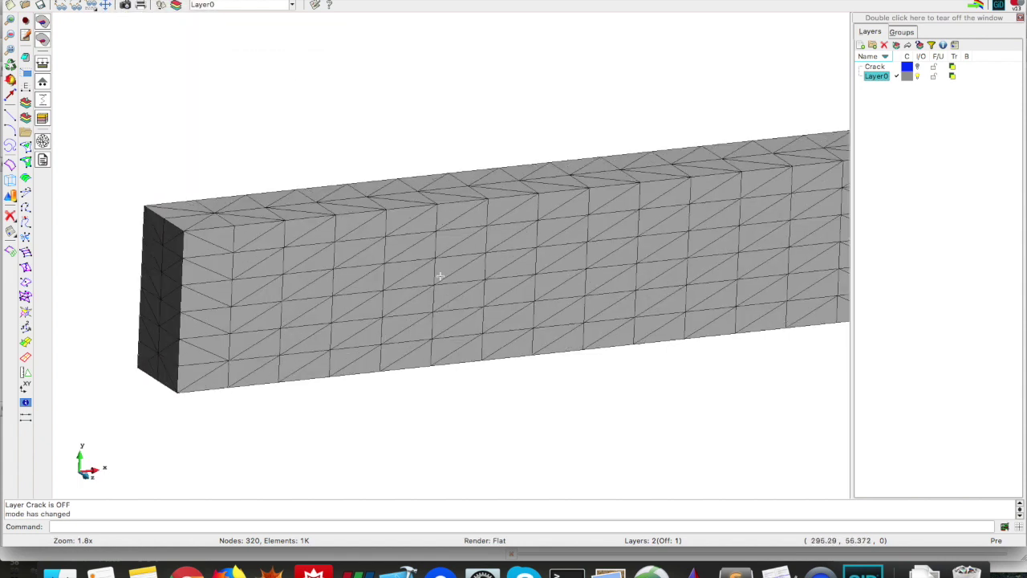
pyautogui.scroll(-3, 440, 276)
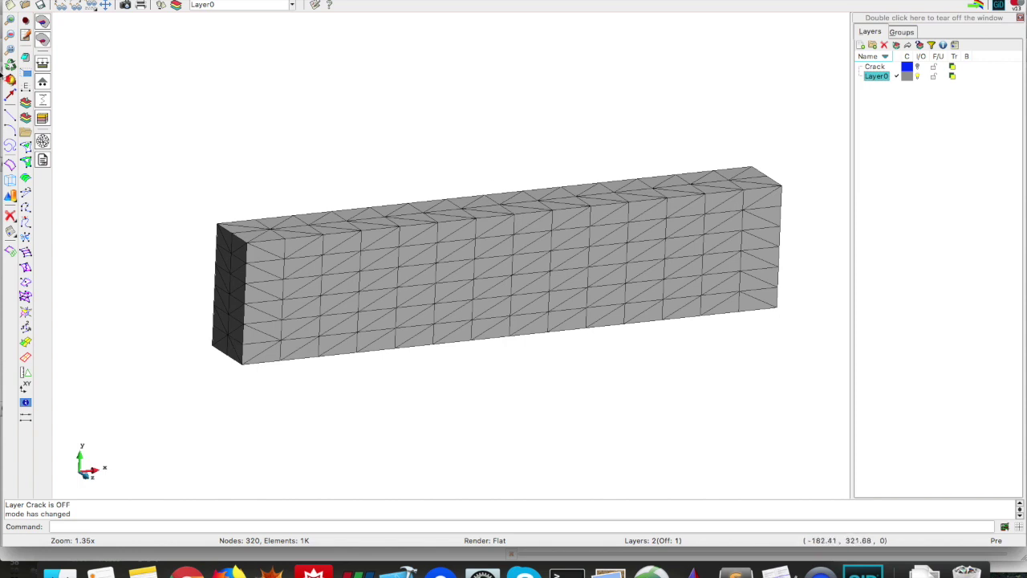
pyautogui.scroll(10, 490, 218)
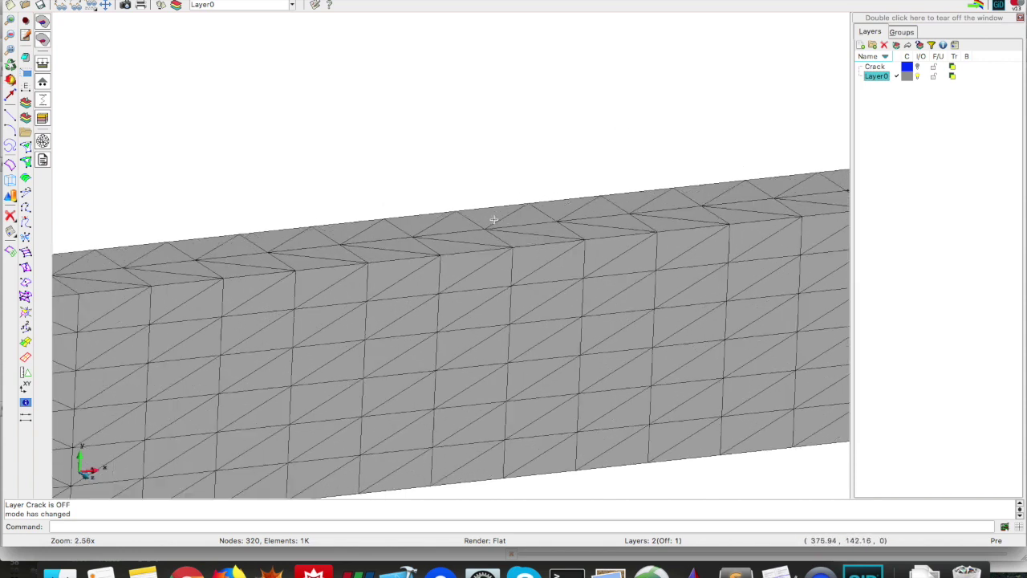
pyautogui.scroll(-8, 481, 216)
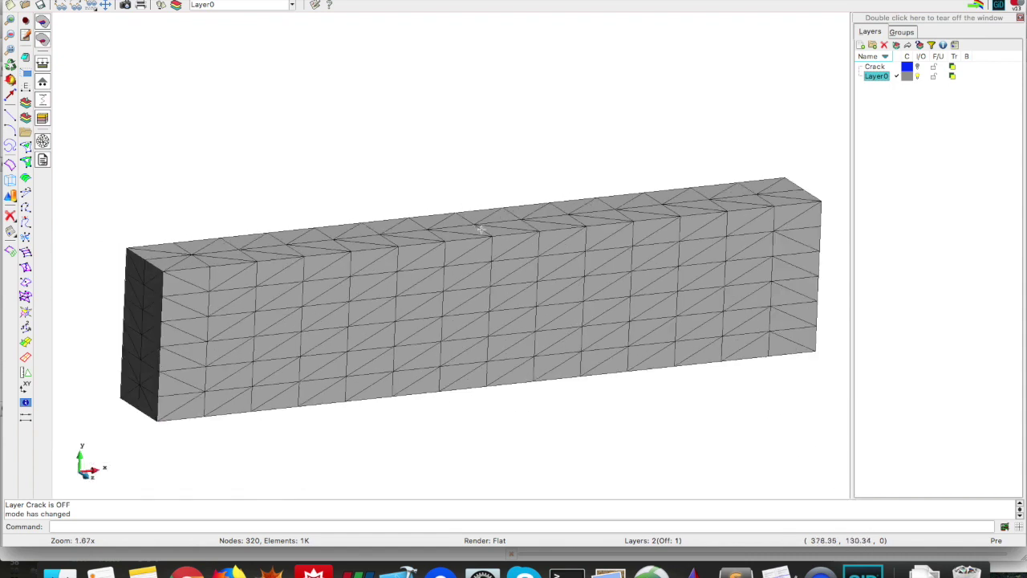
pyautogui.scroll(8, 480, 229)
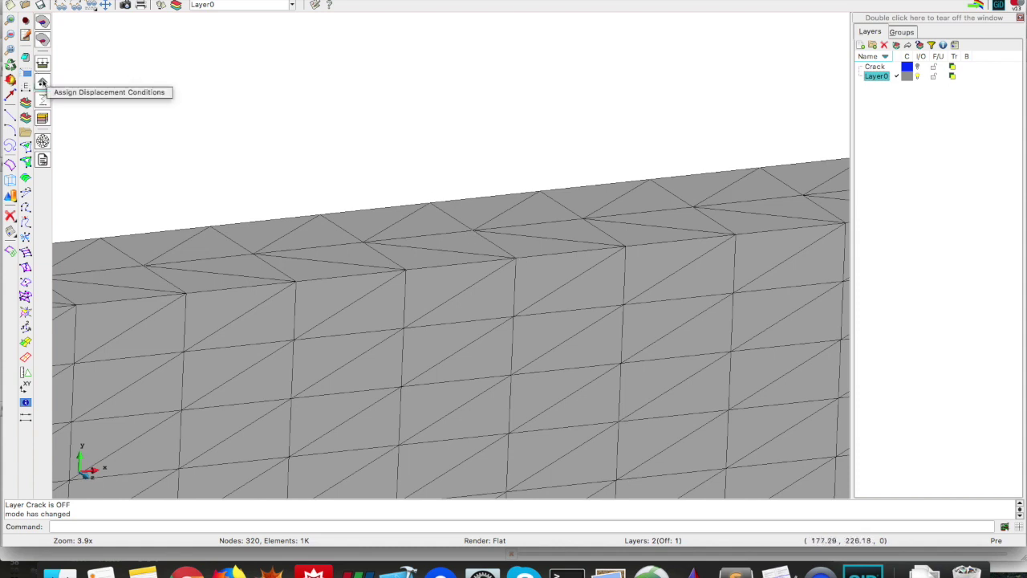
# Step: Glance at 3pb_crack.grf in the editor, then return to the GiD mesh view
pyautogui.click(947, 571)
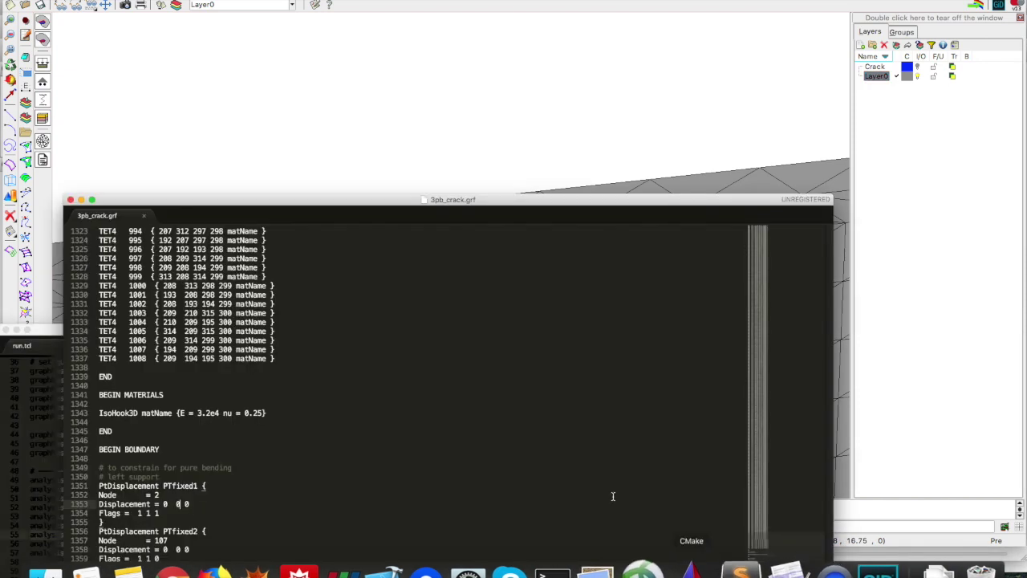
pyautogui.scroll(-9, 360, 414)
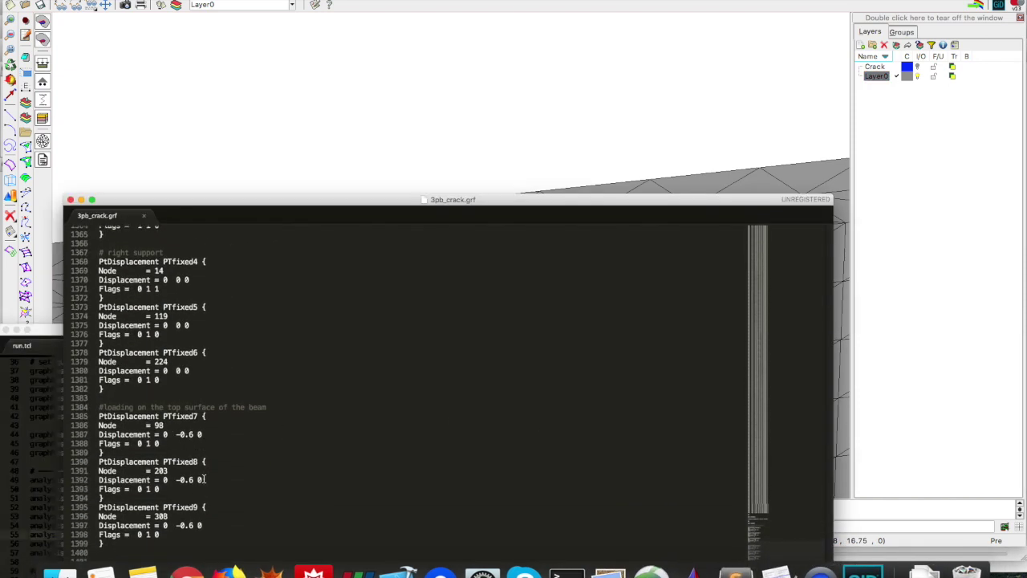
pyautogui.click(450, 121)
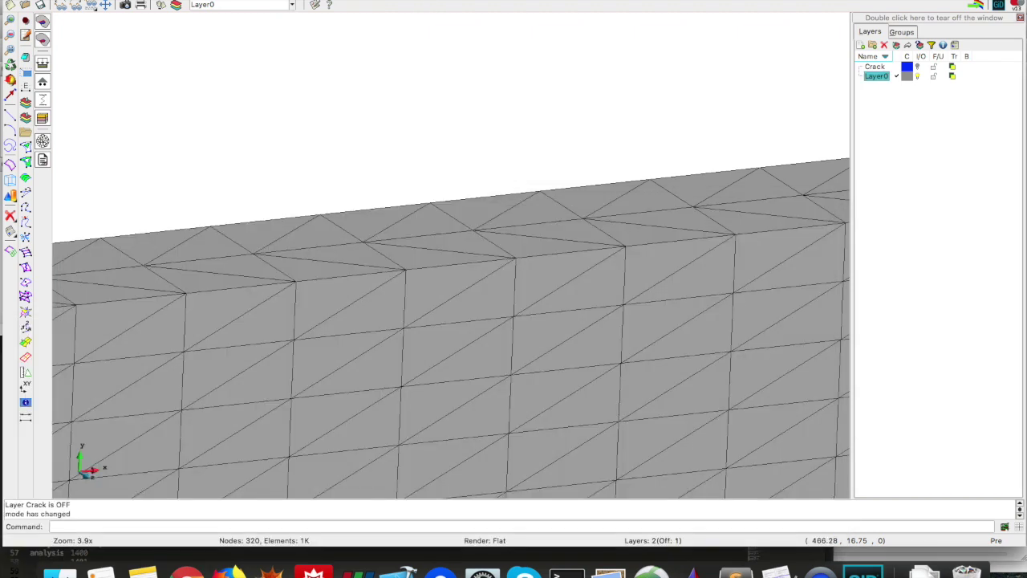
pyautogui.scroll(2, 458, 231)
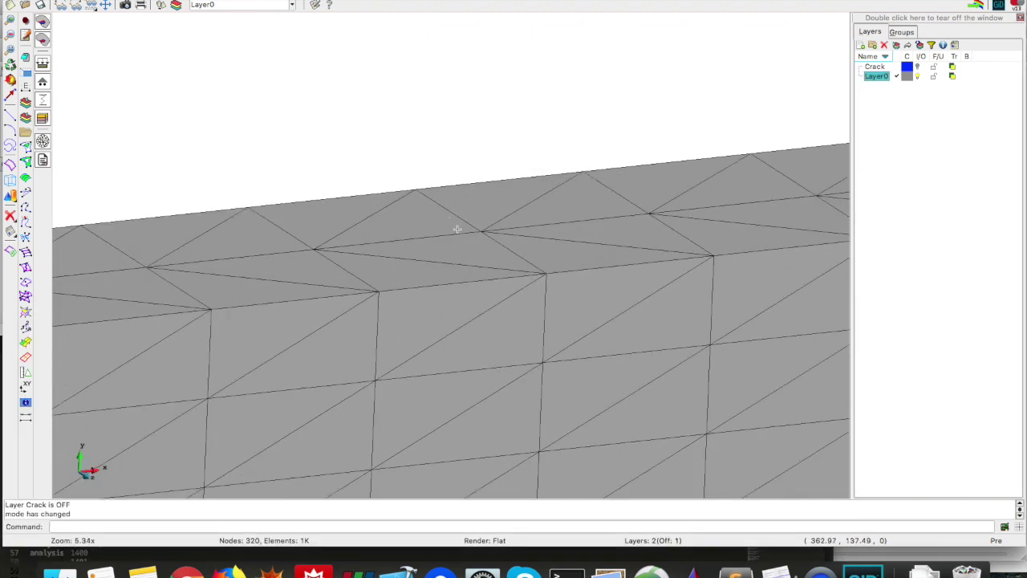
pyautogui.scroll(-2, 455, 228)
pyautogui.scroll(-3, 455, 227)
pyautogui.scroll(1, 454, 228)
pyautogui.scroll(-1, 453, 227)
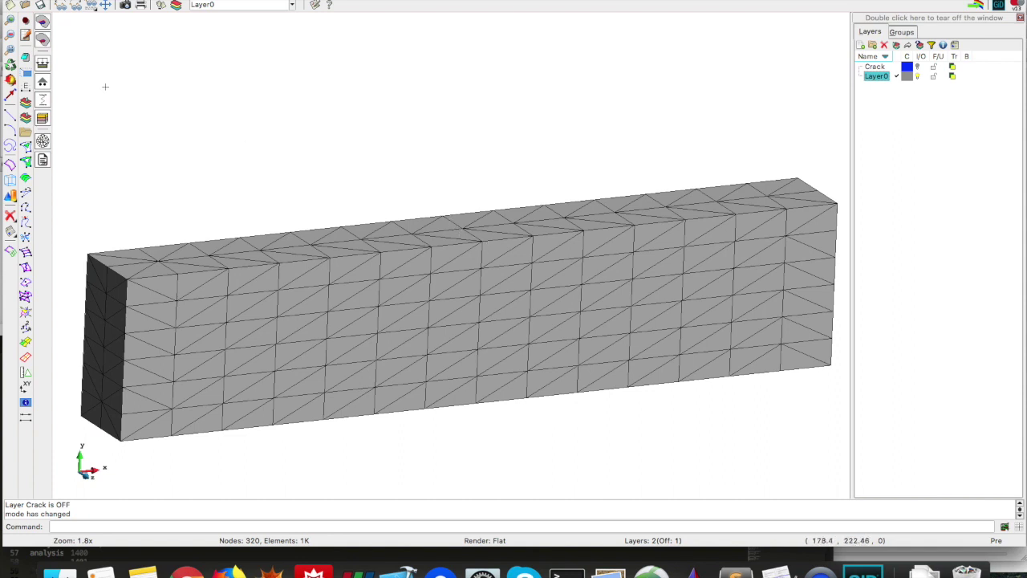
# Step: In Displacement Constraints, tick Constraint Global Y and set Dy to -0.6
pyautogui.click(42, 81)
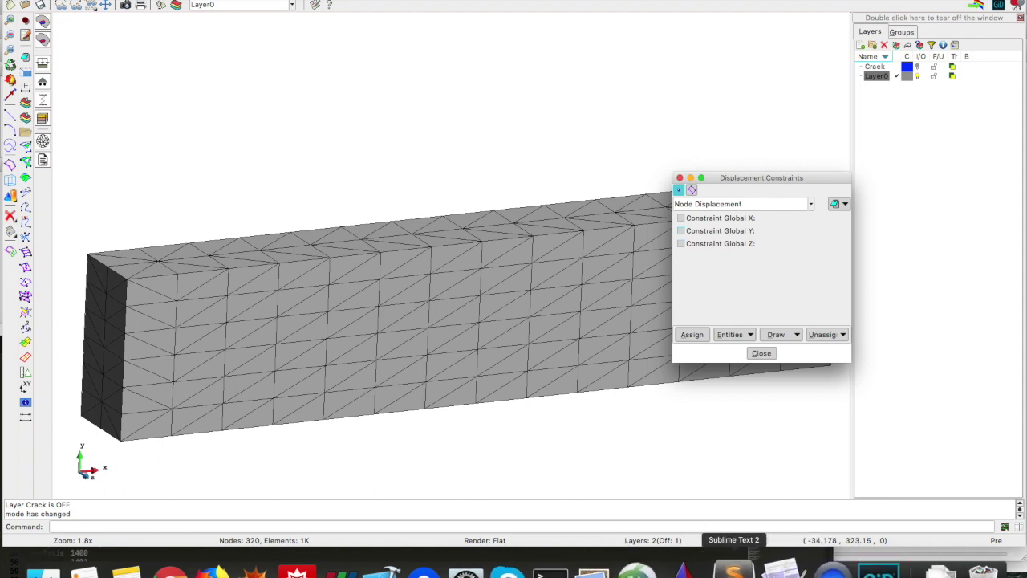
pyautogui.click(763, 570)
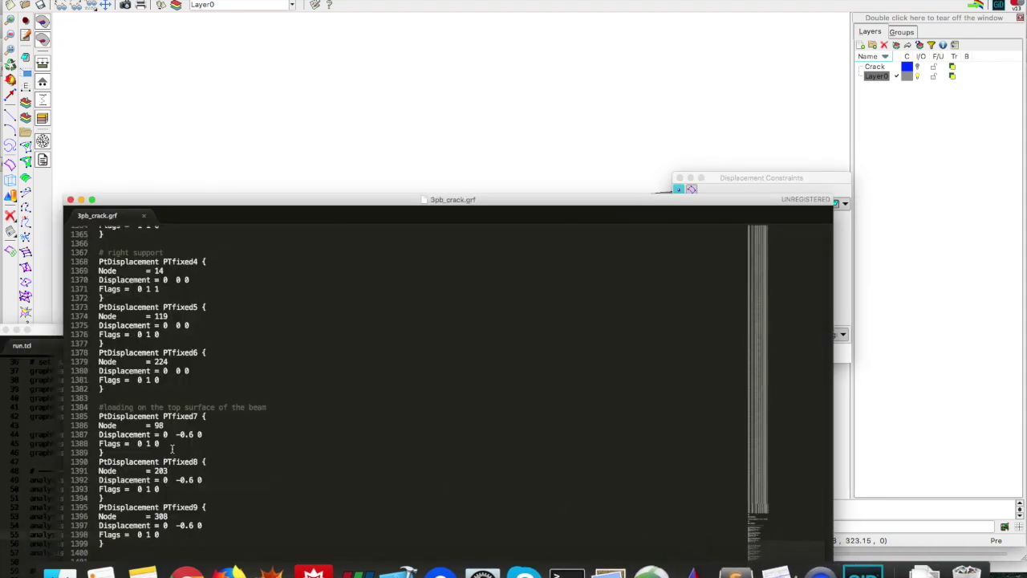
pyautogui.click(587, 3)
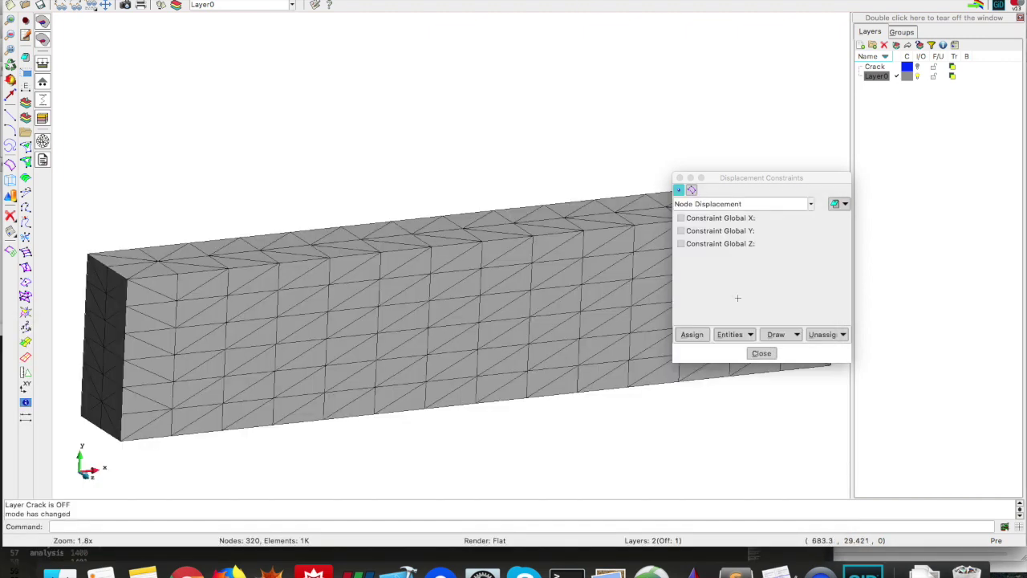
pyautogui.click(680, 231)
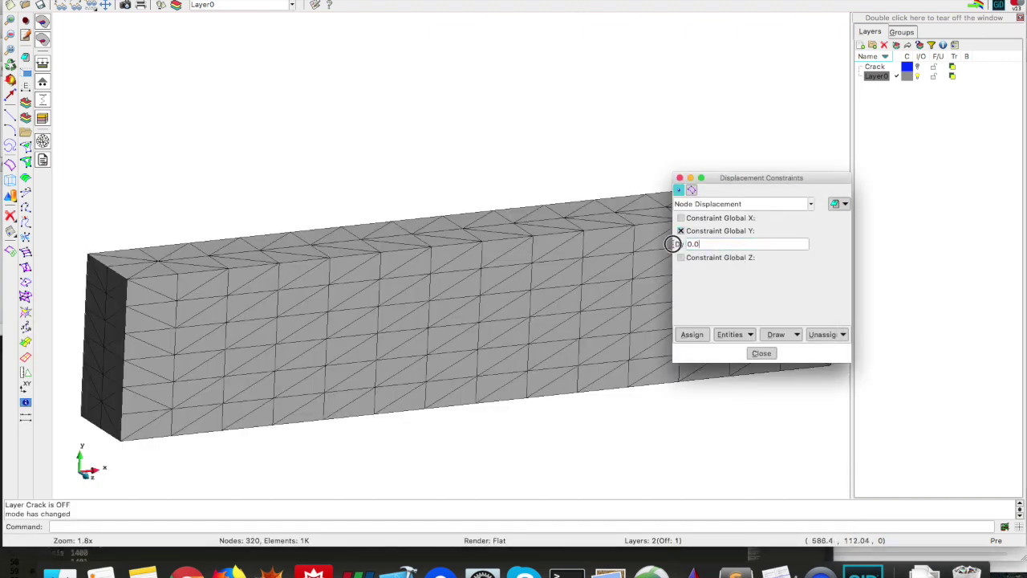
pyautogui.doubleClick(678, 244)
pyautogui.write('-')
pyautogui.moveTo(736, 183); pyautogui.dragTo(794, 375)
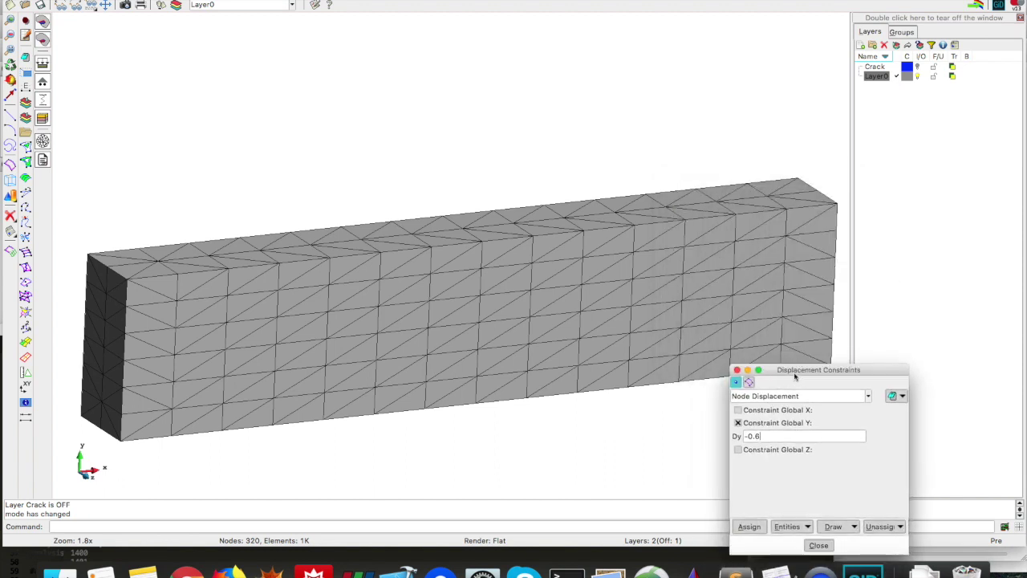
# Step: Assign the -0.6 Y displacement to three top nodes near mid-span
pyautogui.click(747, 528)
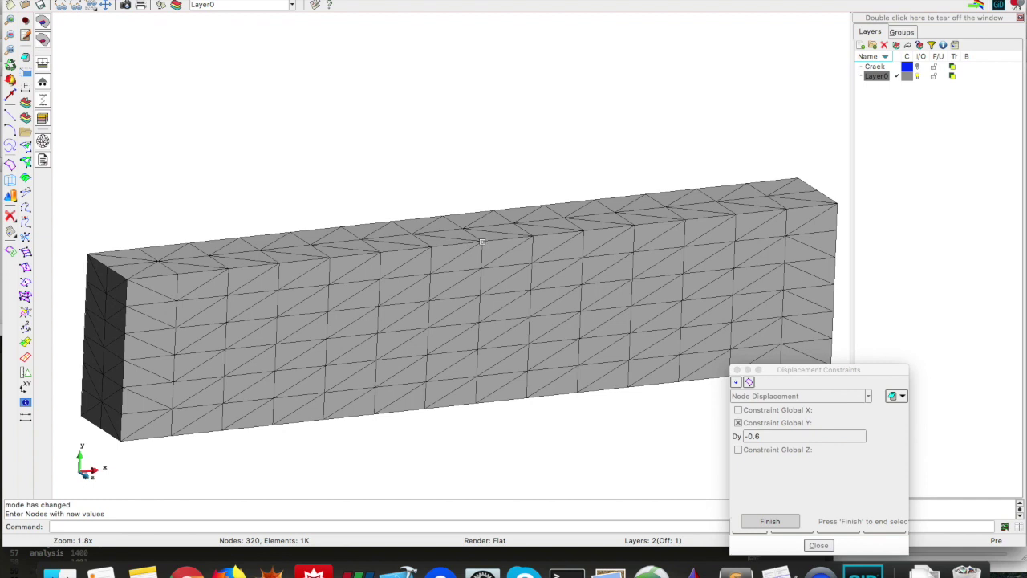
pyautogui.click(481, 242)
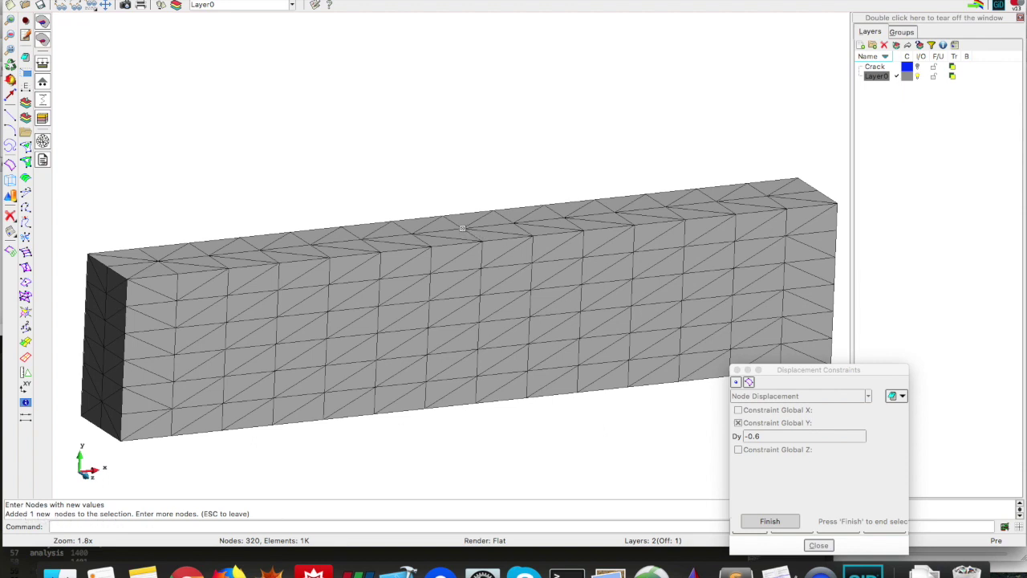
pyautogui.click(462, 228)
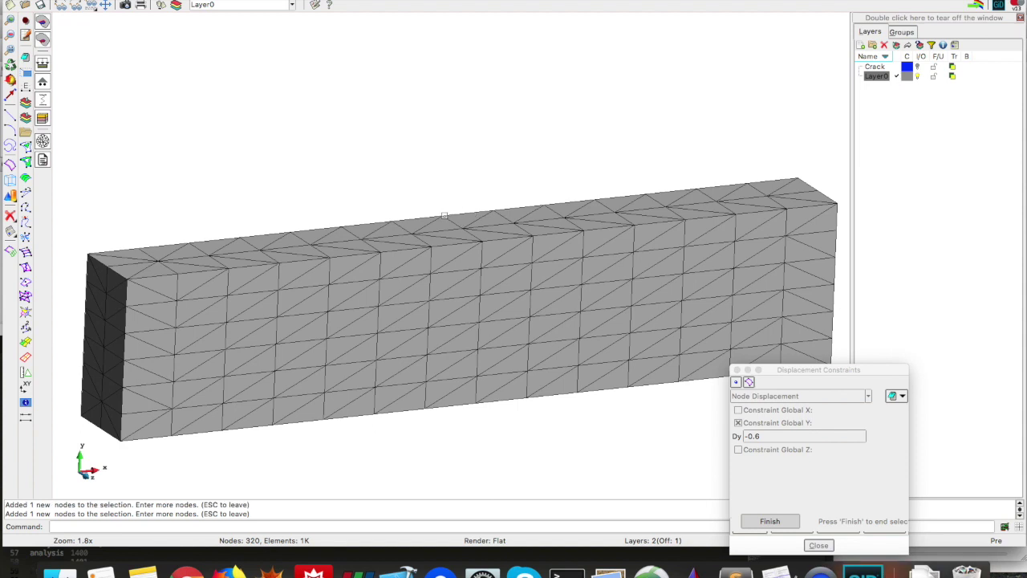
pyautogui.click(443, 216)
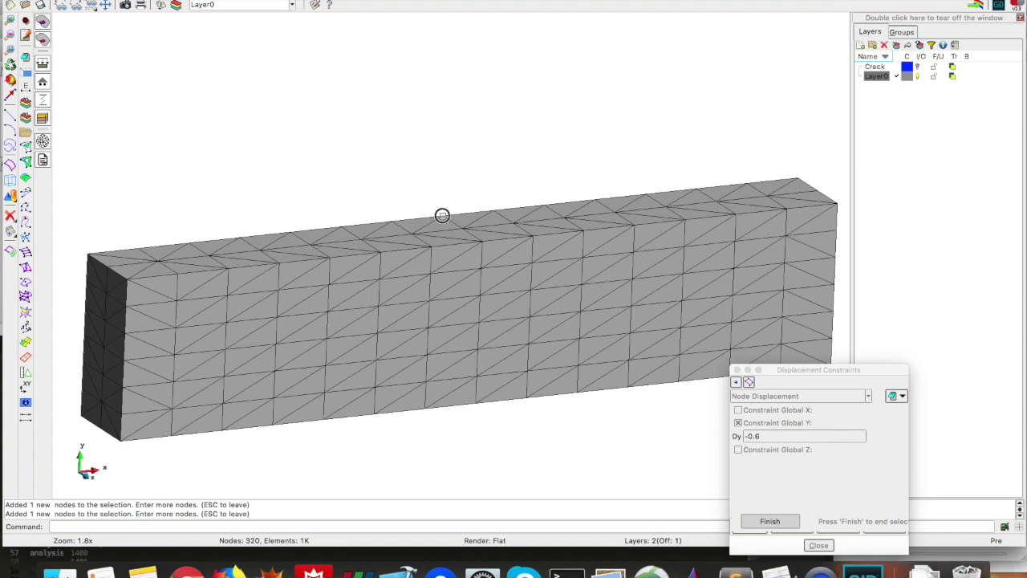
pyautogui.click(770, 521)
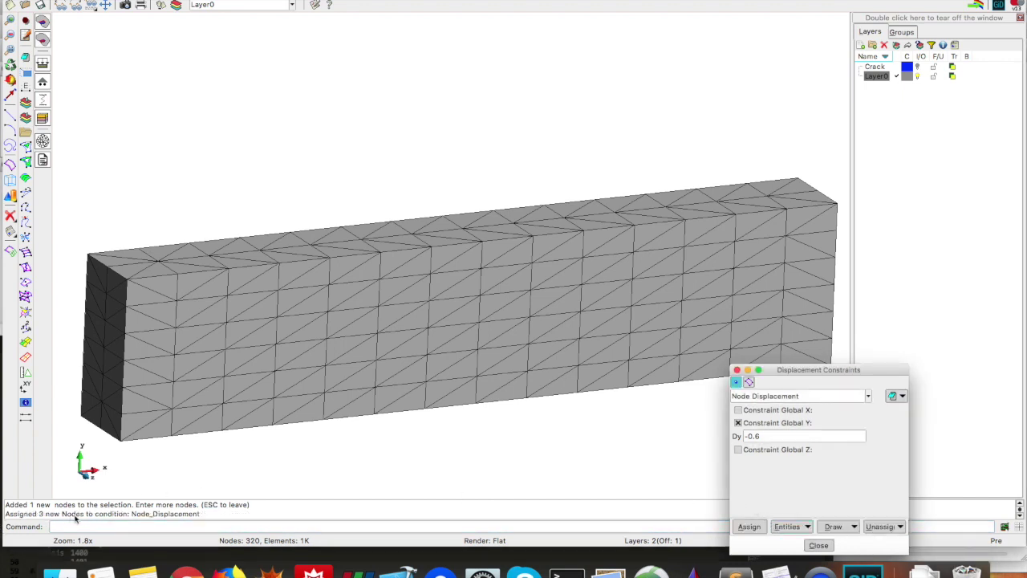
# Step: Display the nodes carrying Node Displacement, switching rendering to wireframe and back to Flat
pyautogui.click(839, 526)
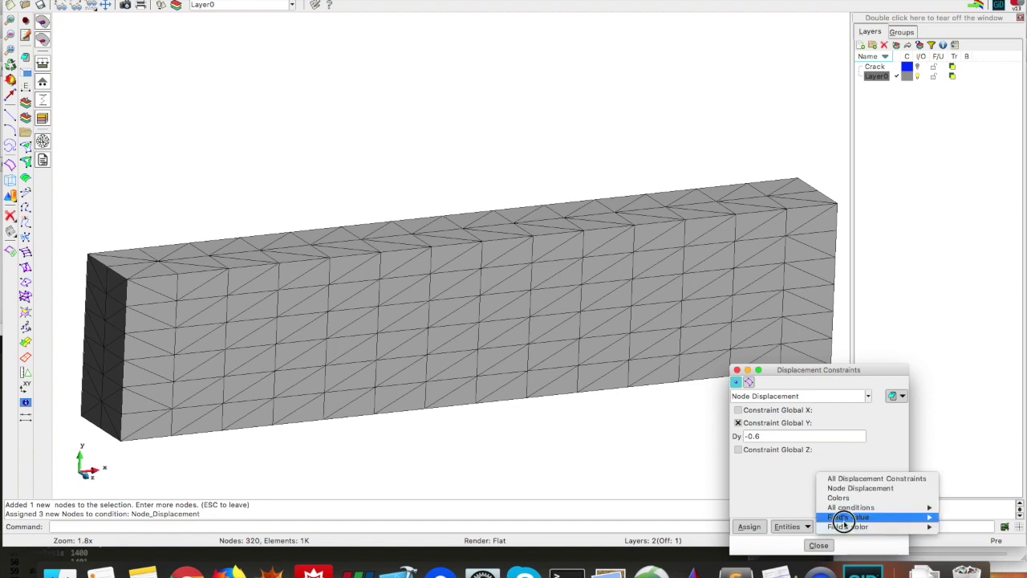
pyautogui.click(859, 487)
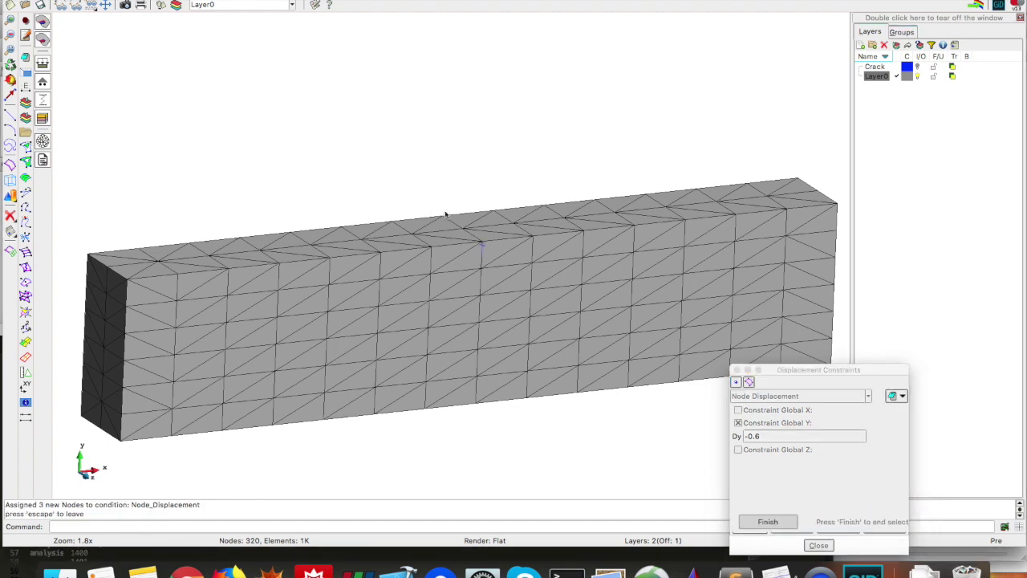
pyautogui.click(93, 0)
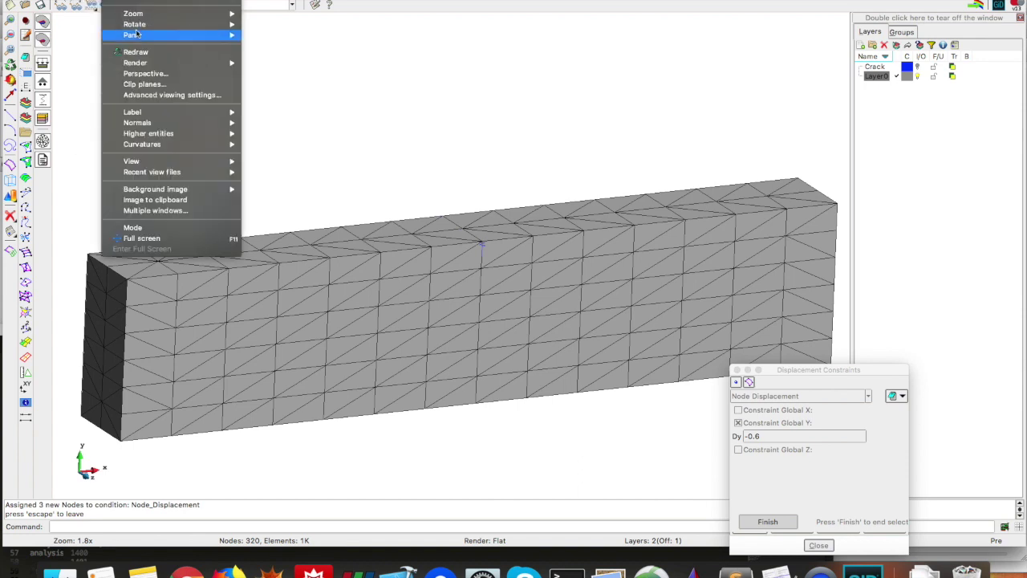
pyautogui.moveTo(207, 63)
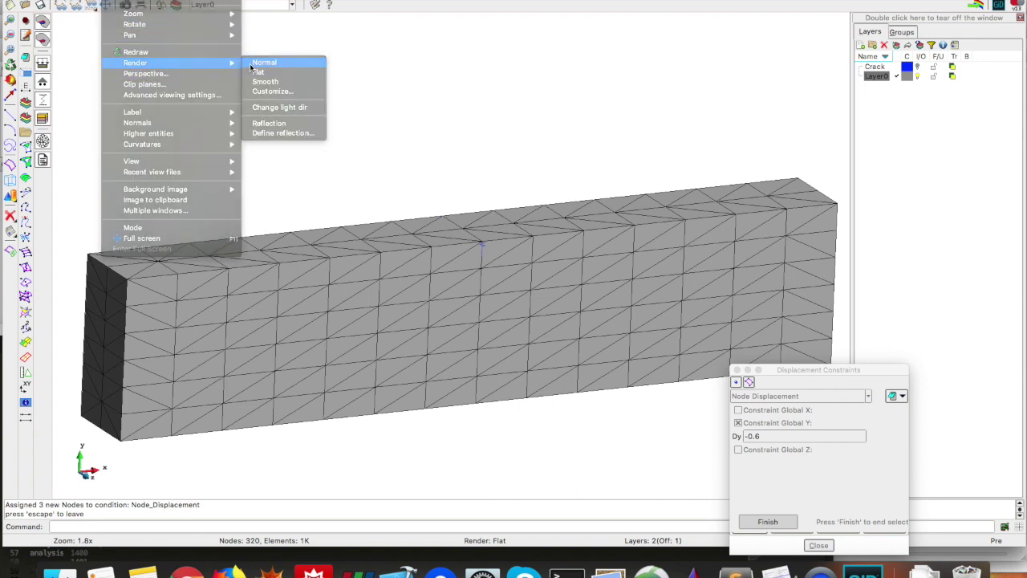
pyautogui.click(252, 64)
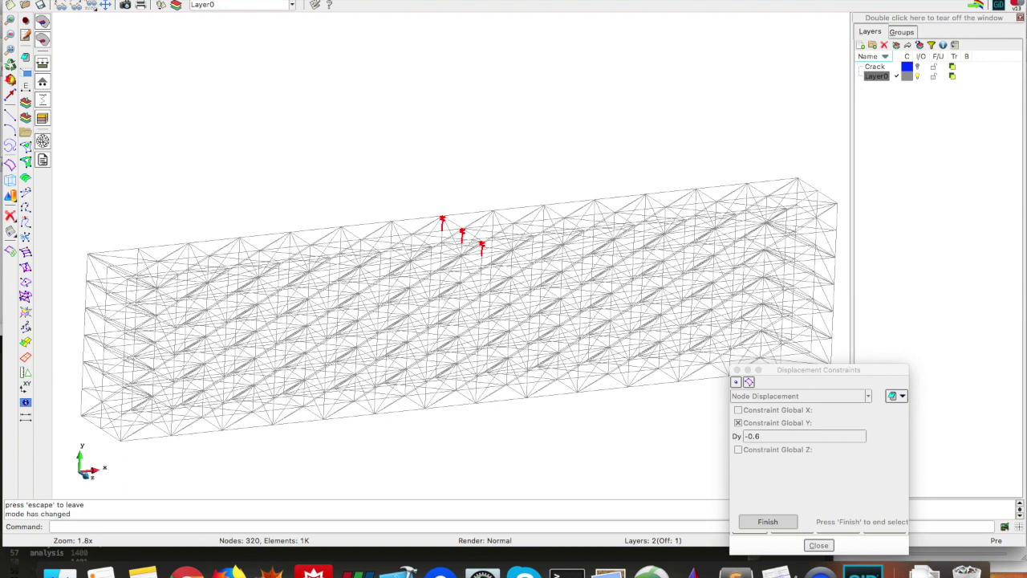
pyautogui.click(93, 0)
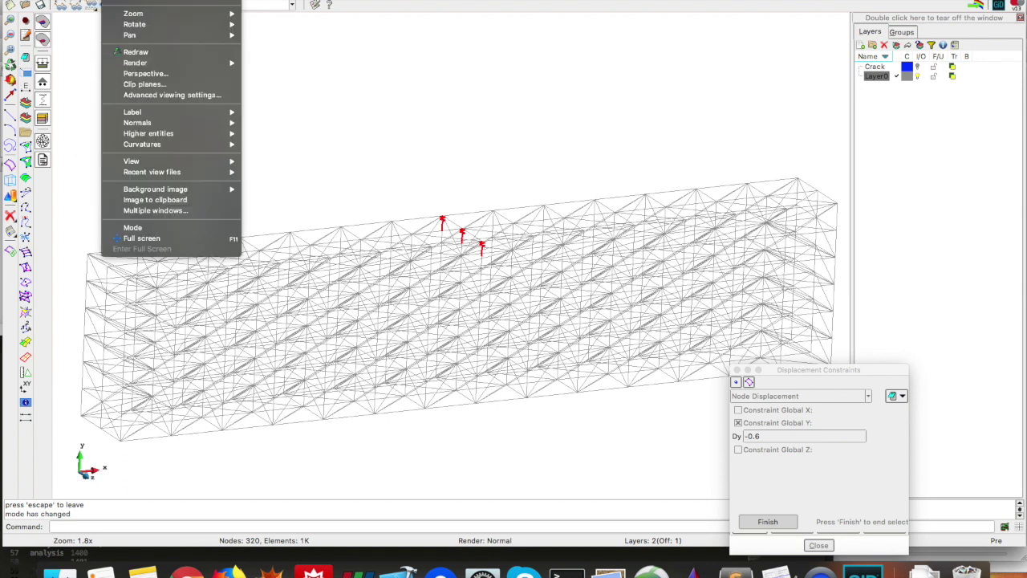
pyautogui.moveTo(165, 62)
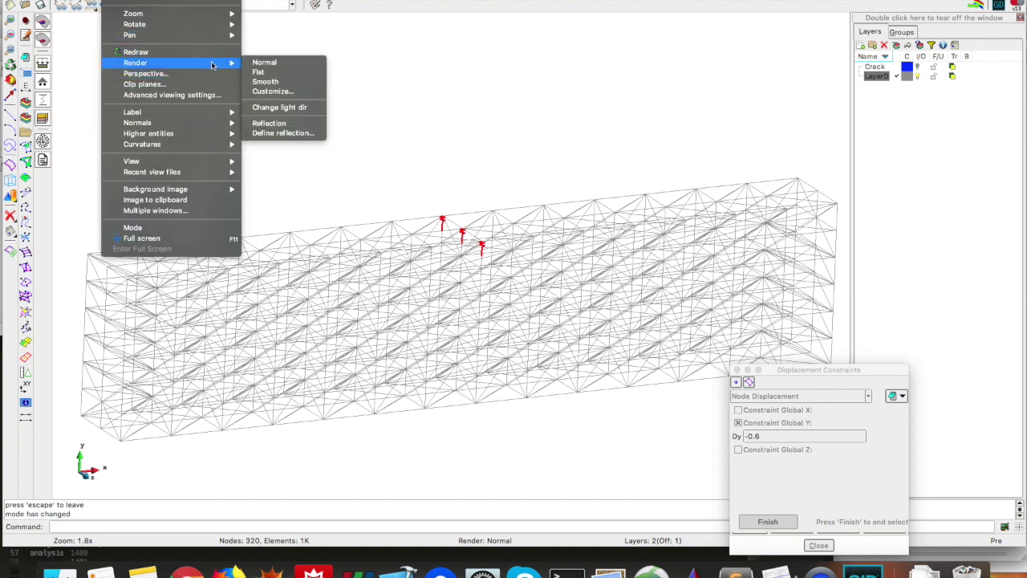
pyautogui.click(260, 72)
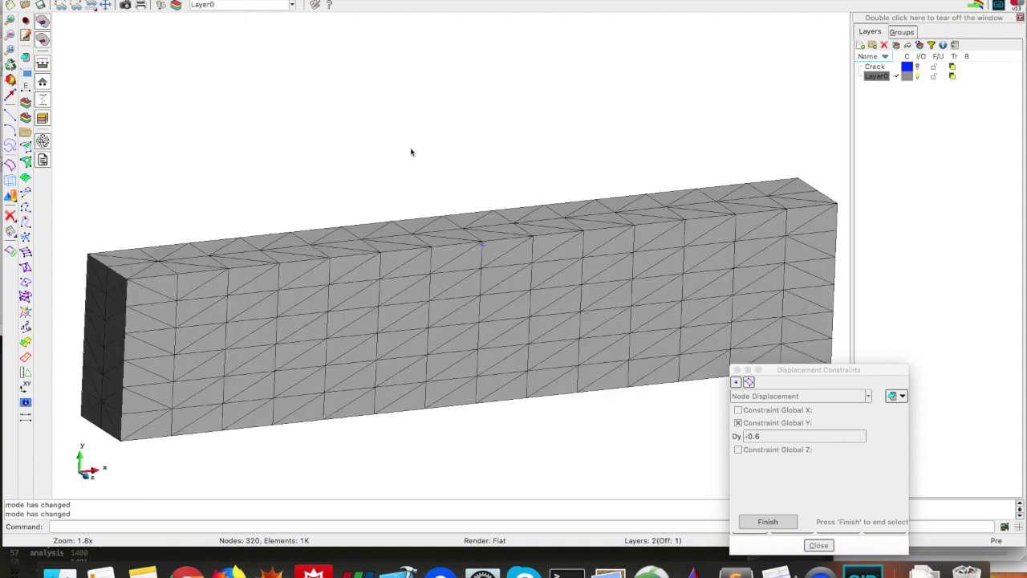
pyautogui.click(767, 522)
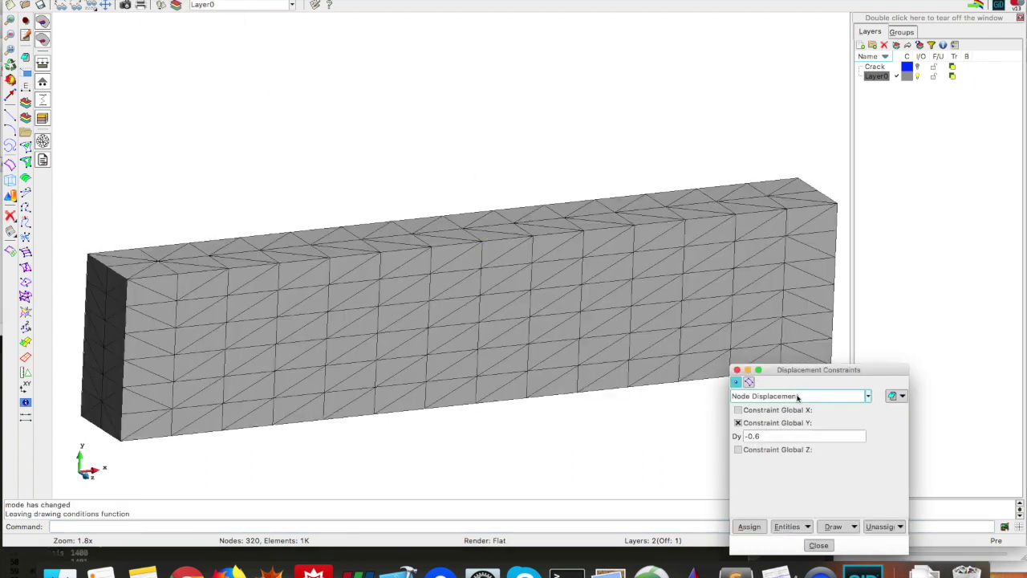
# Step: Tick Global X and Z and set Dy to 0.0 for a fully fixed constraint
pyautogui.moveTo(800, 376); pyautogui.dragTo(820, 321)
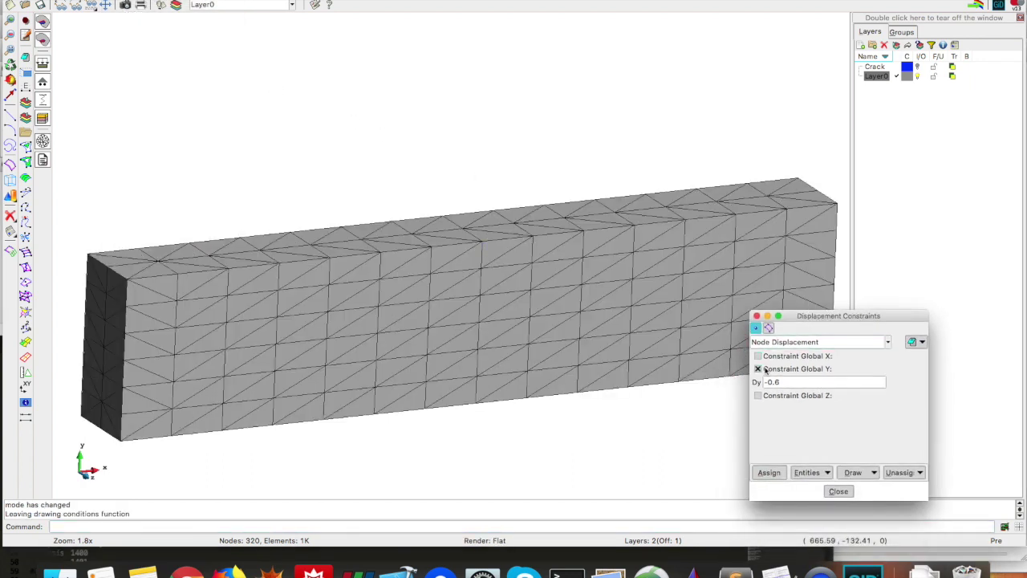
pyautogui.click(792, 381)
pyautogui.click(757, 355)
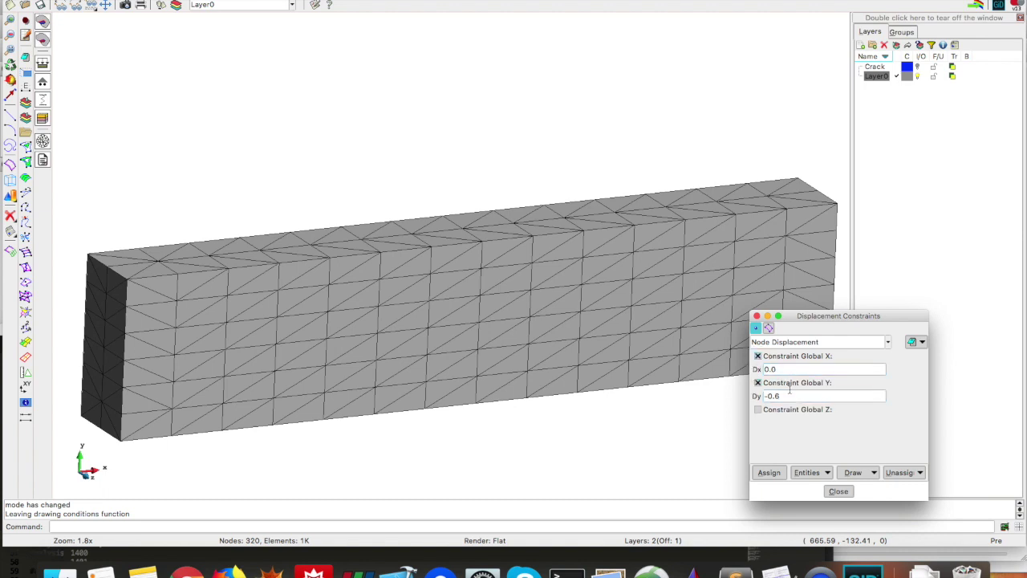
pyautogui.click(774, 396)
pyautogui.doubleClick(775, 397)
pyautogui.write('0.1')
pyautogui.doubleClick(775, 397)
pyautogui.write('0.0')
pyautogui.click(759, 409)
pyautogui.click(357, 571)
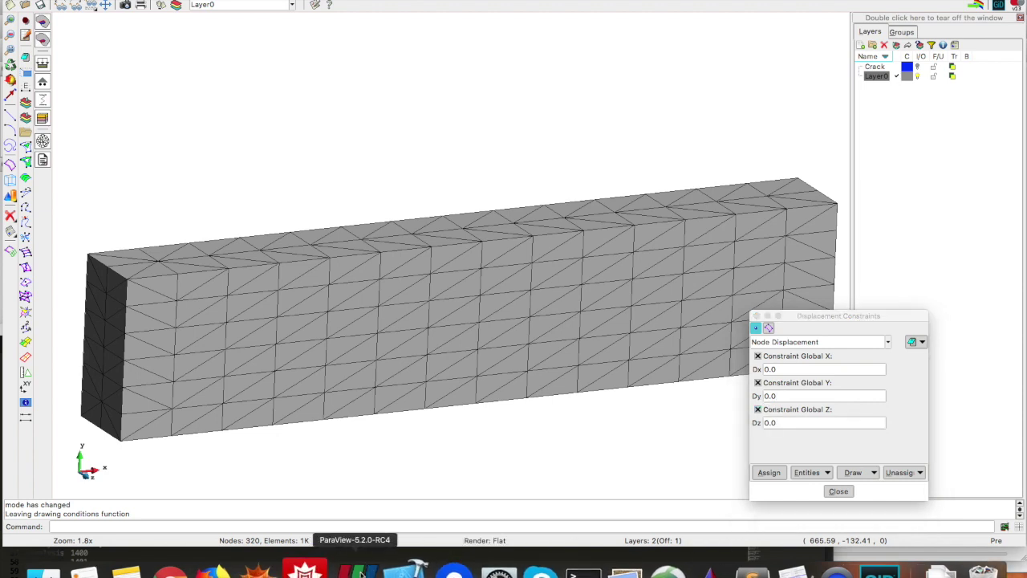
pyautogui.moveTo(538, 353); pyautogui.dragTo(492, 375)
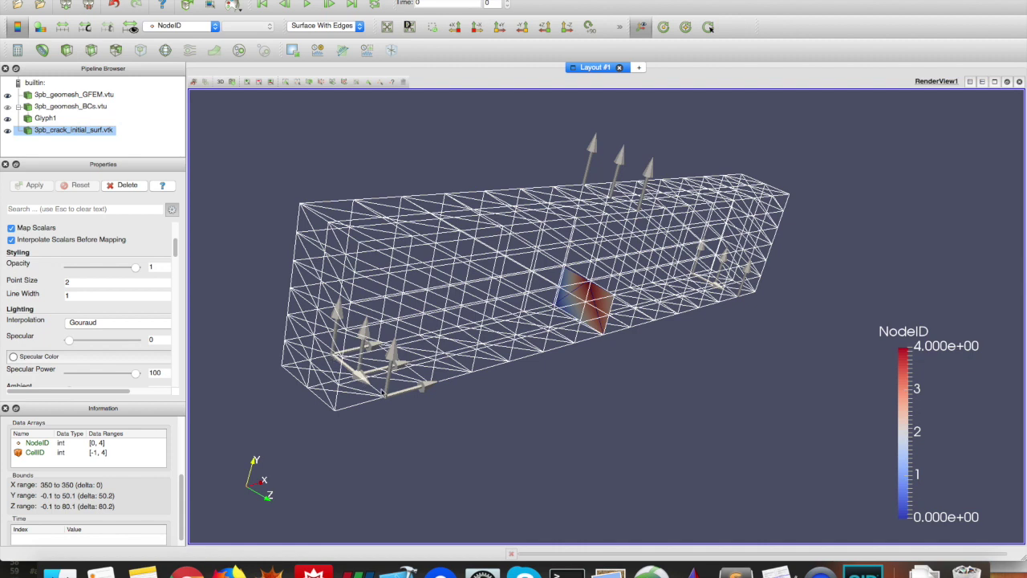
pyautogui.moveTo(736, 378); pyautogui.dragTo(732, 355)
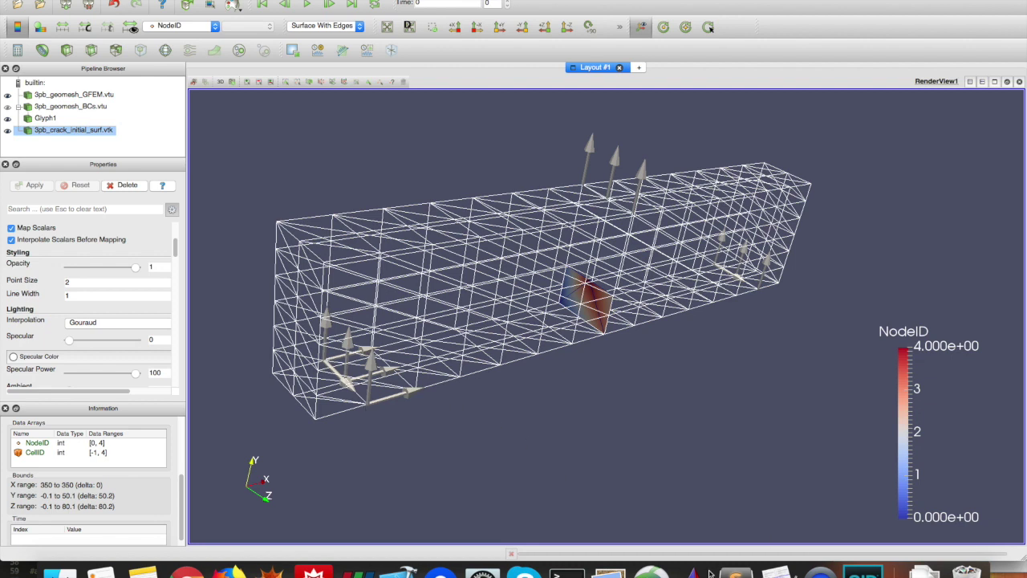
pyautogui.click(862, 571)
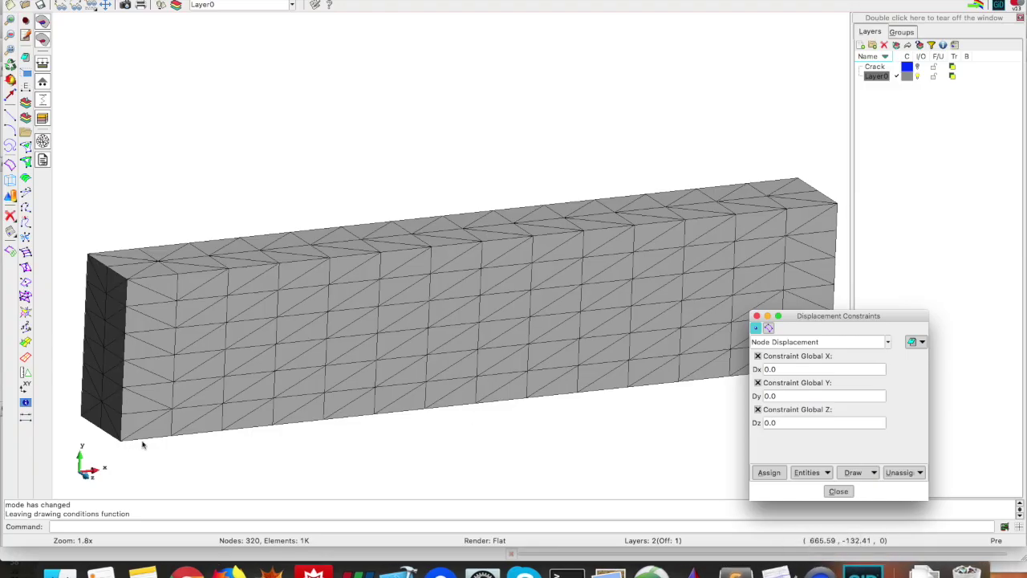
# Step: Orbit the beam to show its top and fix the front-bottom corner node in X, Y, Z
pyautogui.click(220, 429)
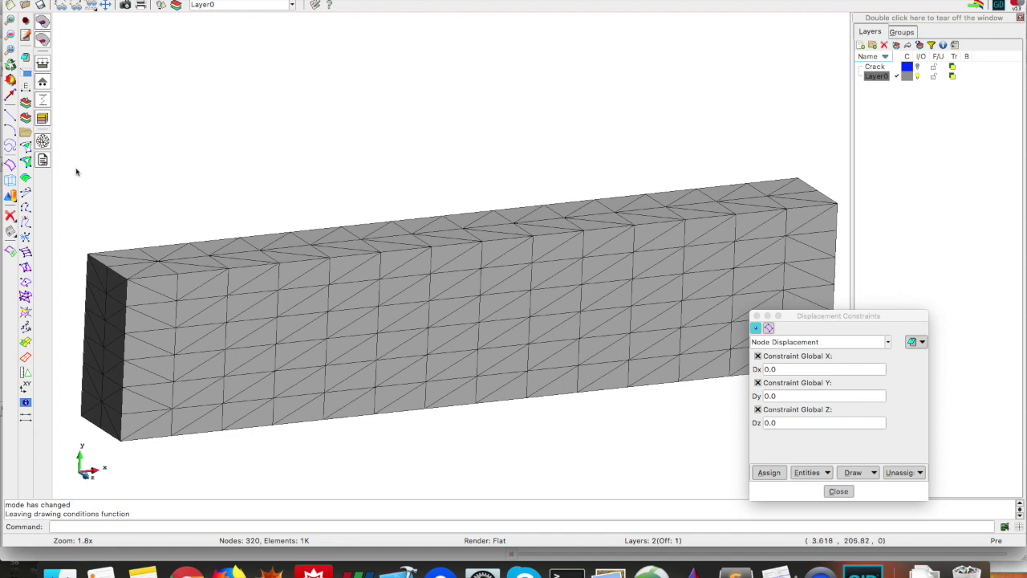
pyautogui.click(10, 81)
pyautogui.moveTo(340, 259); pyautogui.dragTo(337, 231)
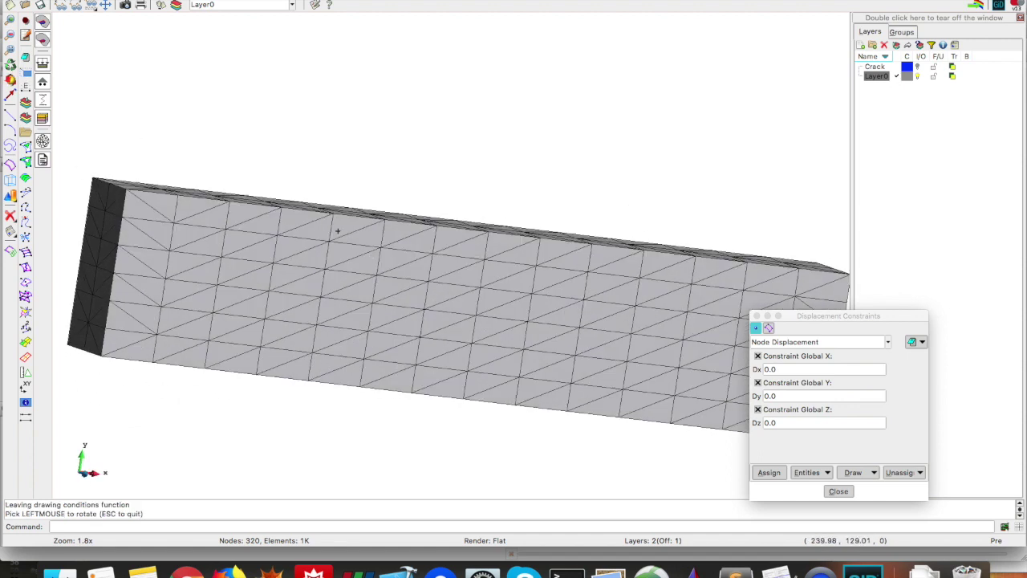
pyautogui.moveTo(727, 255); pyautogui.dragTo(459, 234)
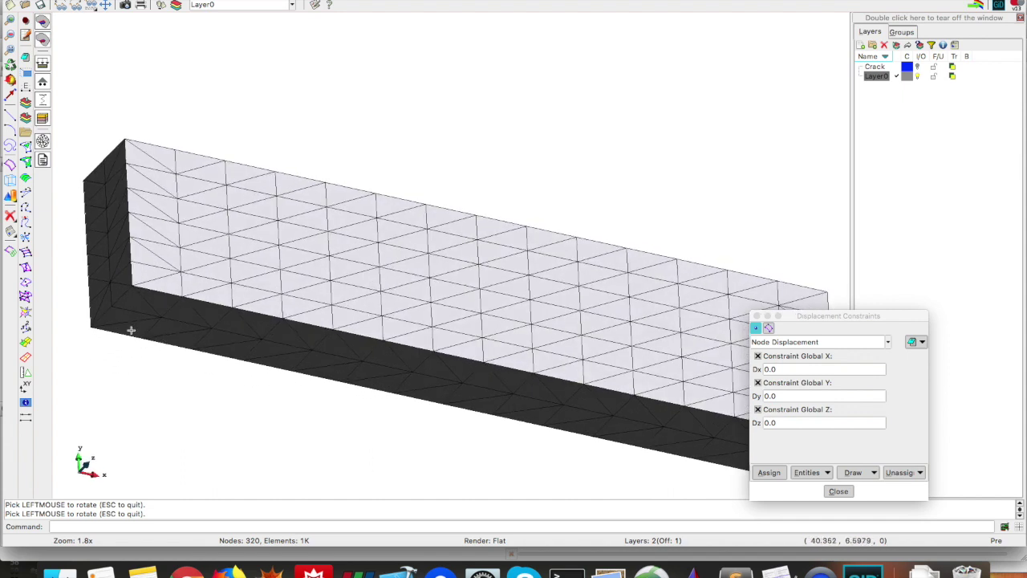
pyautogui.moveTo(140, 337); pyautogui.dragTo(137, 330)
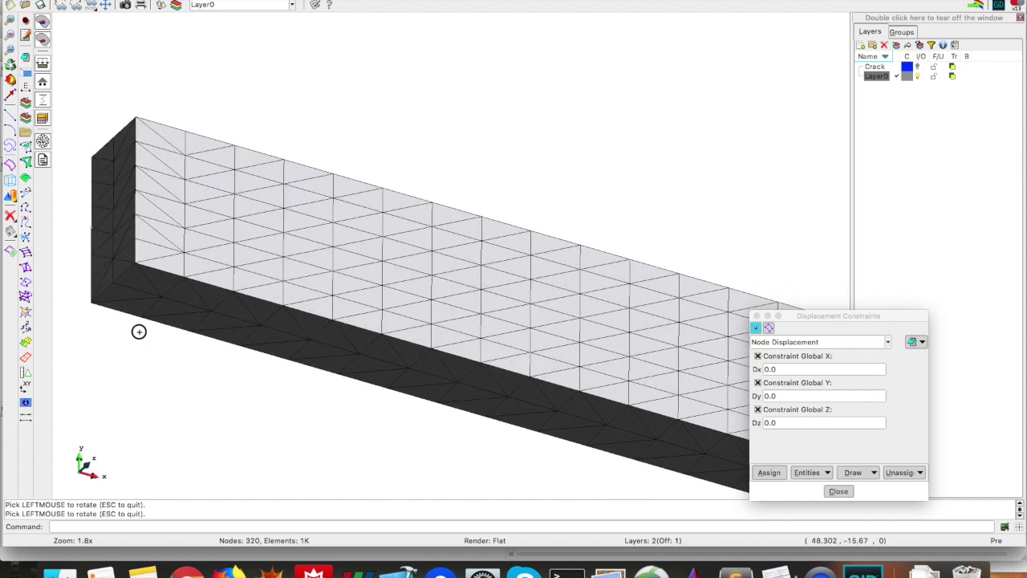
pyautogui.moveTo(158, 296); pyautogui.dragTo(192, 259)
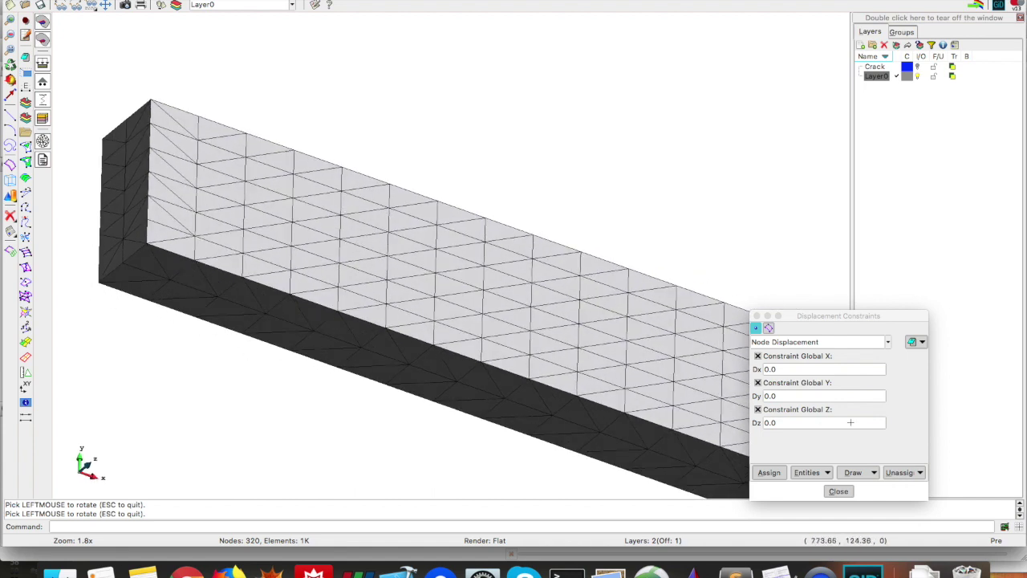
pyautogui.click(775, 472)
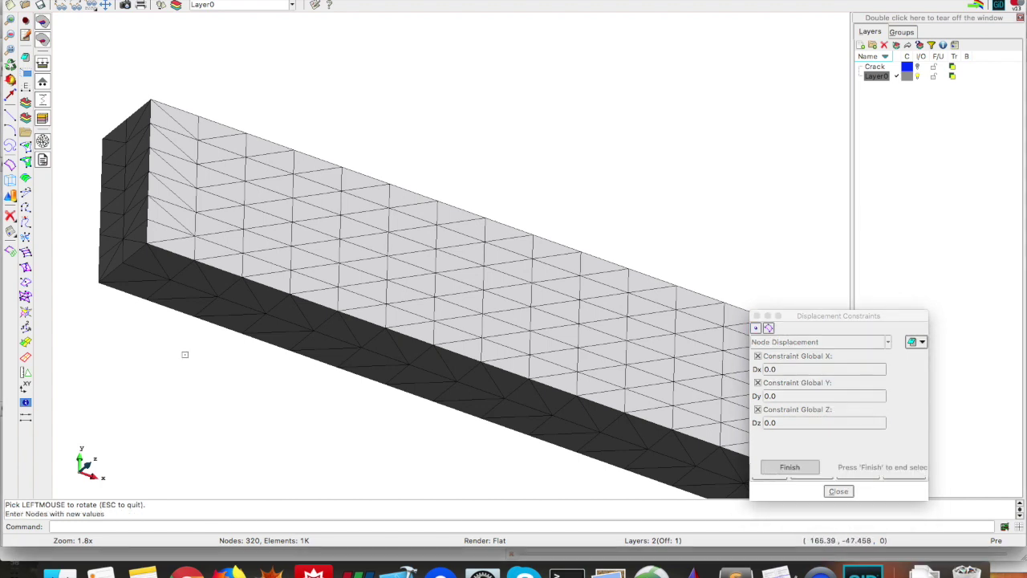
pyautogui.click(147, 300)
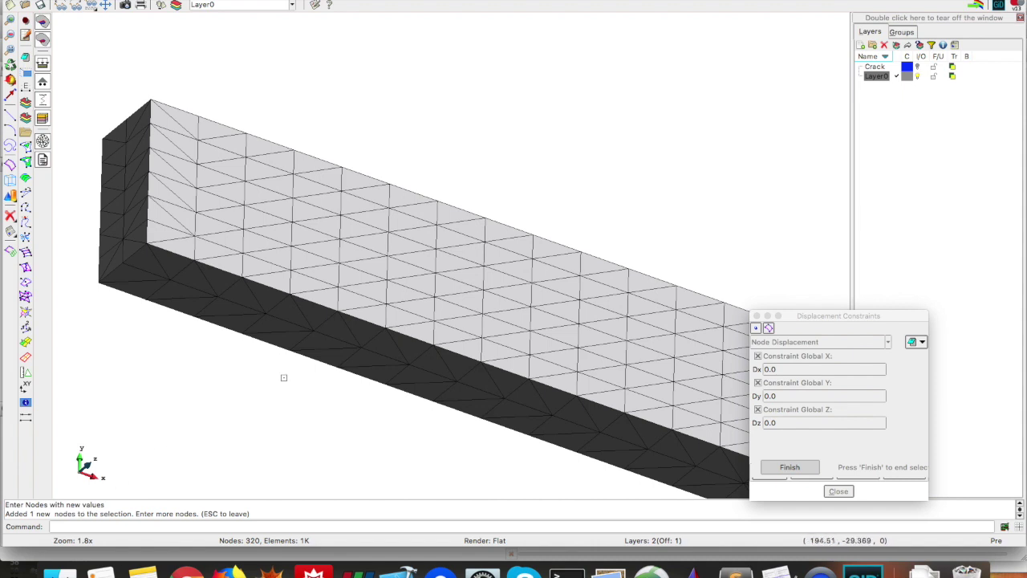
pyautogui.press('Escape')
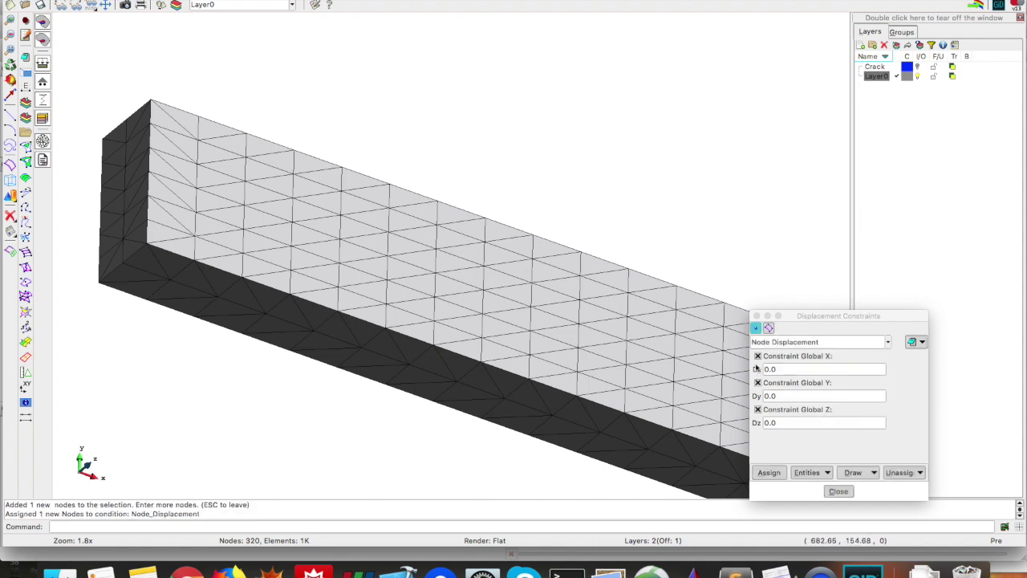
# Step: Untick Global Z and fix two nodes near the left end in X and Y at 0.0
pyautogui.click(757, 410)
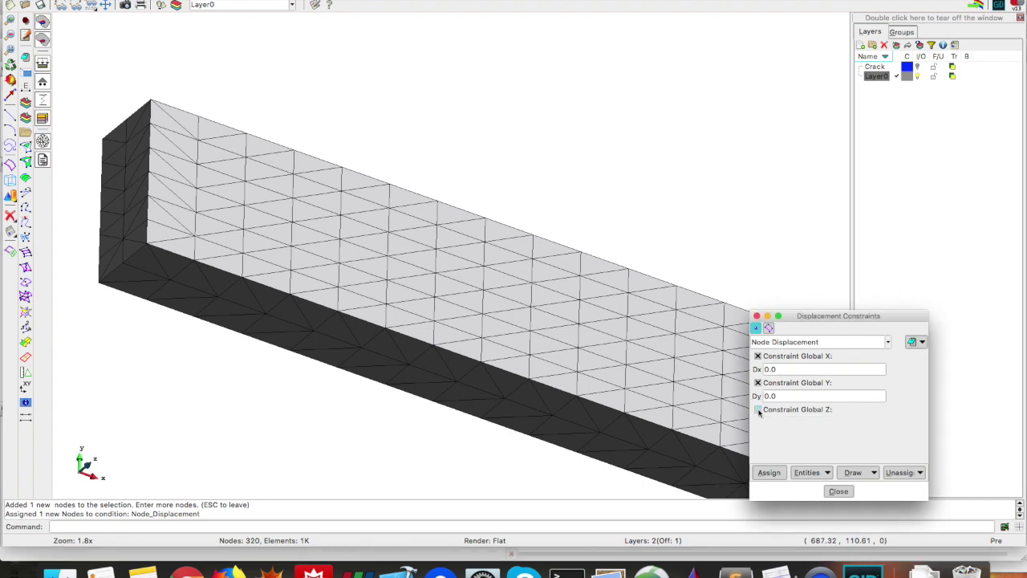
pyautogui.click(769, 473)
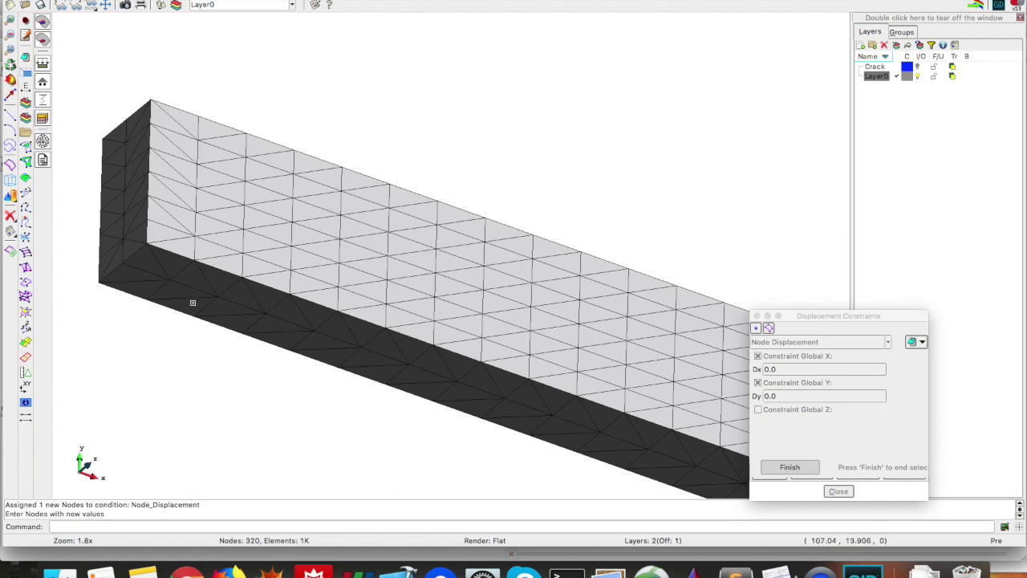
pyautogui.click(170, 278)
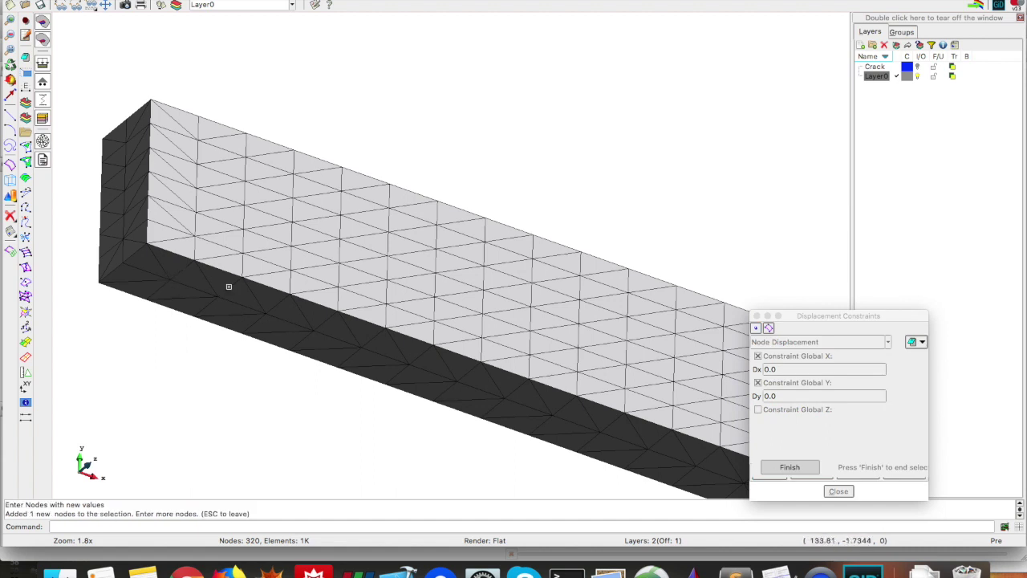
pyautogui.click(194, 261)
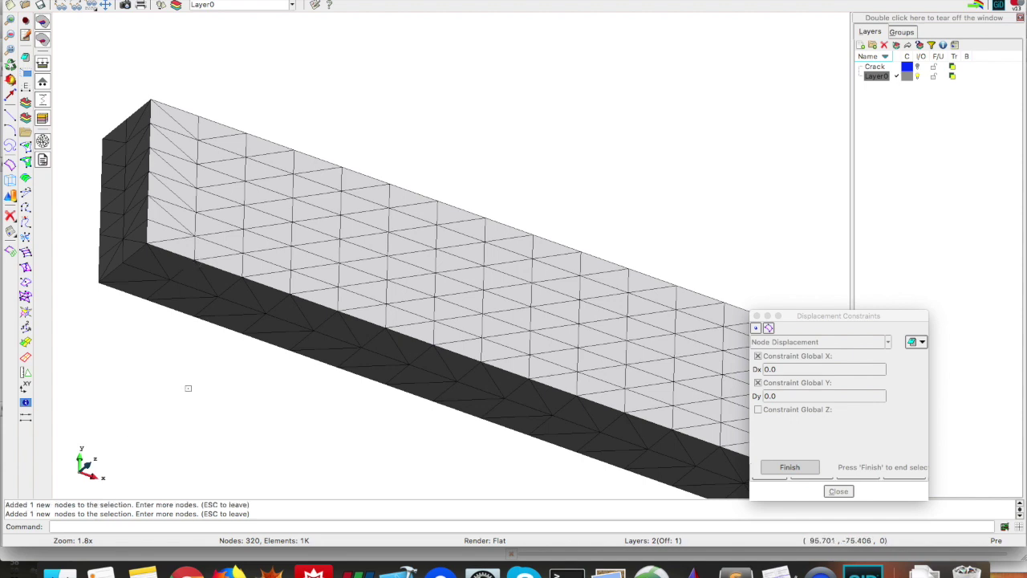
pyautogui.press('Escape')
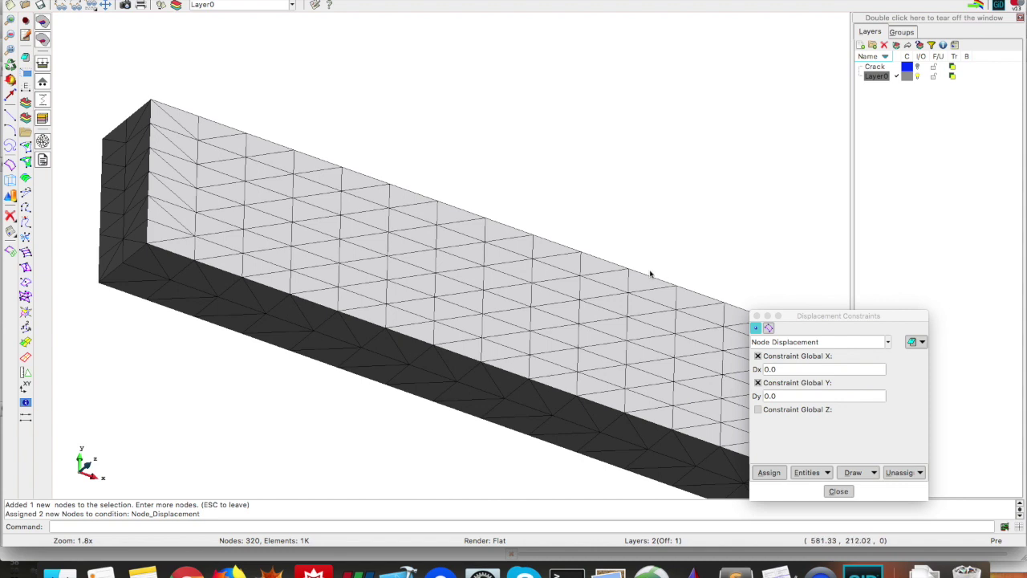
pyautogui.scroll(-2, 582, 238)
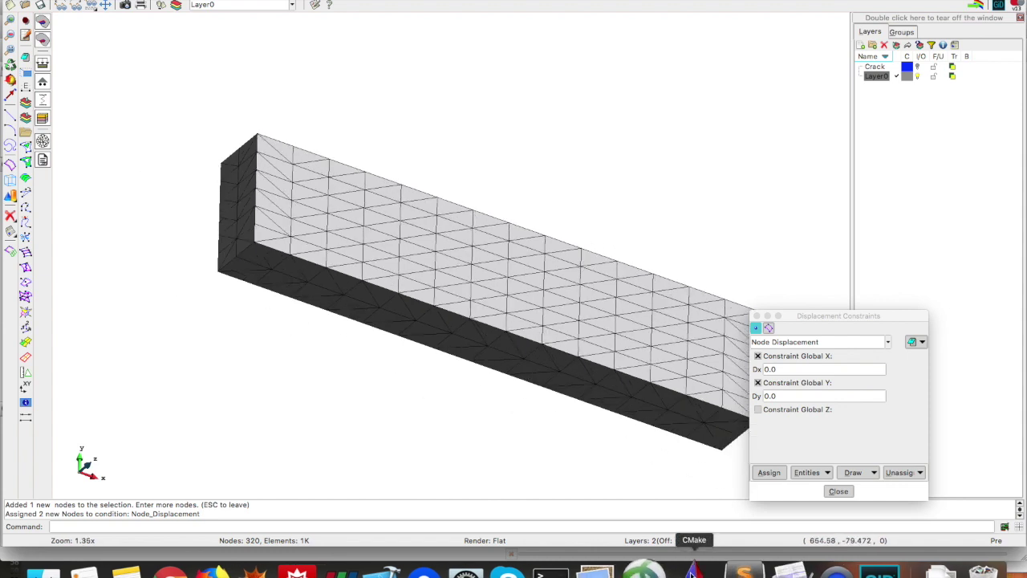
pyautogui.click(351, 571)
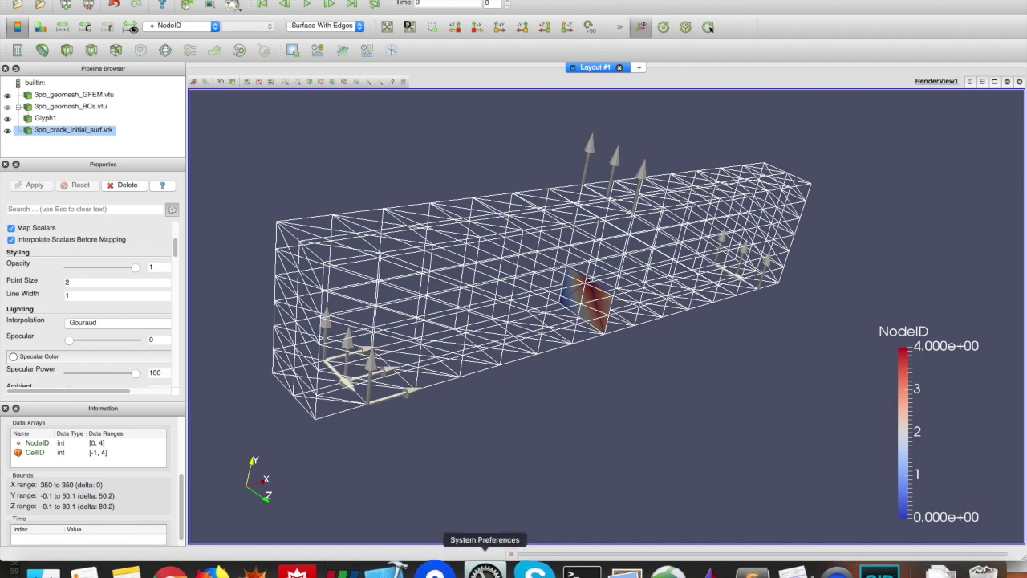
pyautogui.click(863, 570)
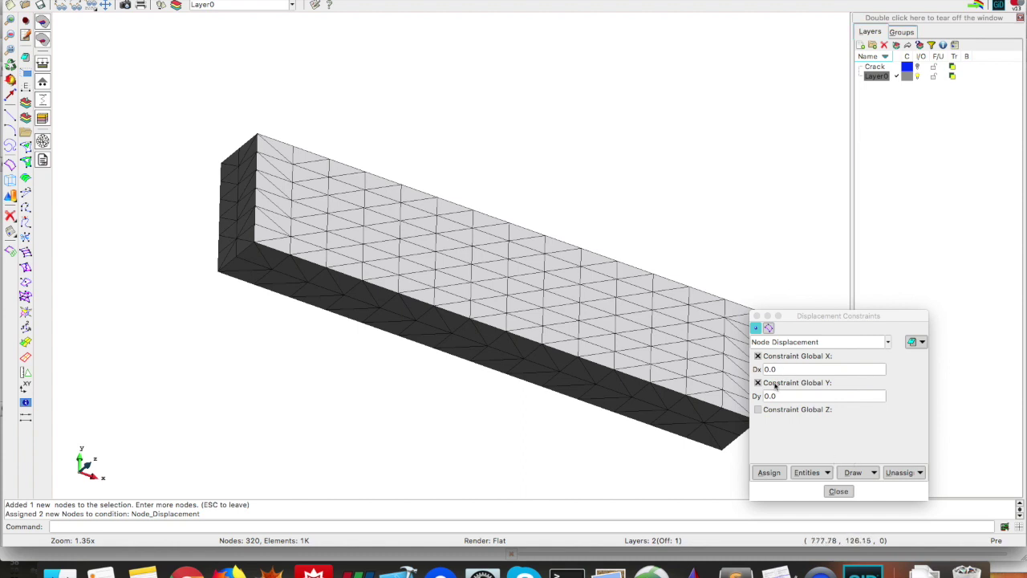
# Step: Tick Global Z, untick Global X, and fix one right-end node in Y and Z at 0.0
pyautogui.click(758, 410)
pyautogui.click(757, 357)
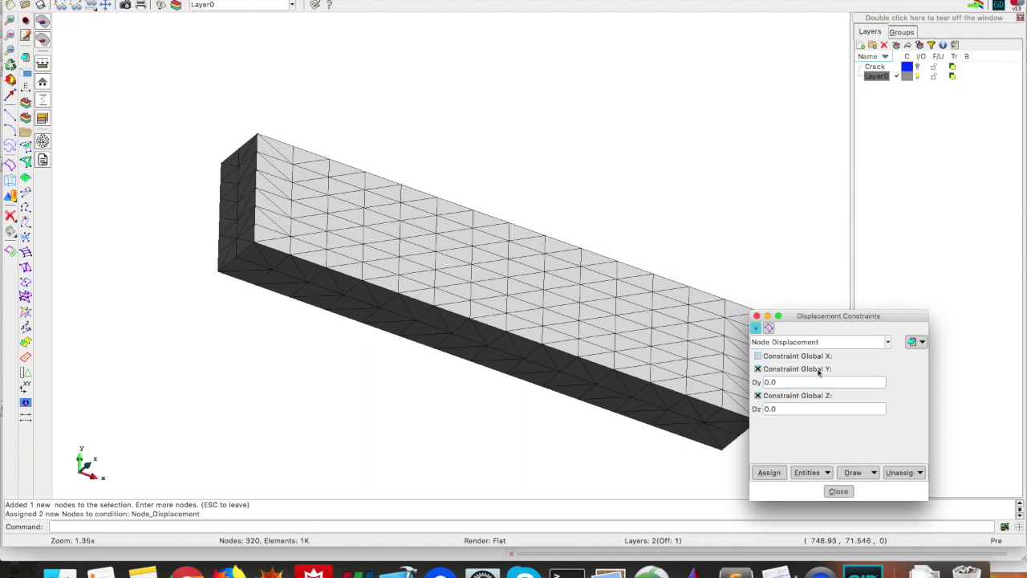
pyautogui.click(770, 472)
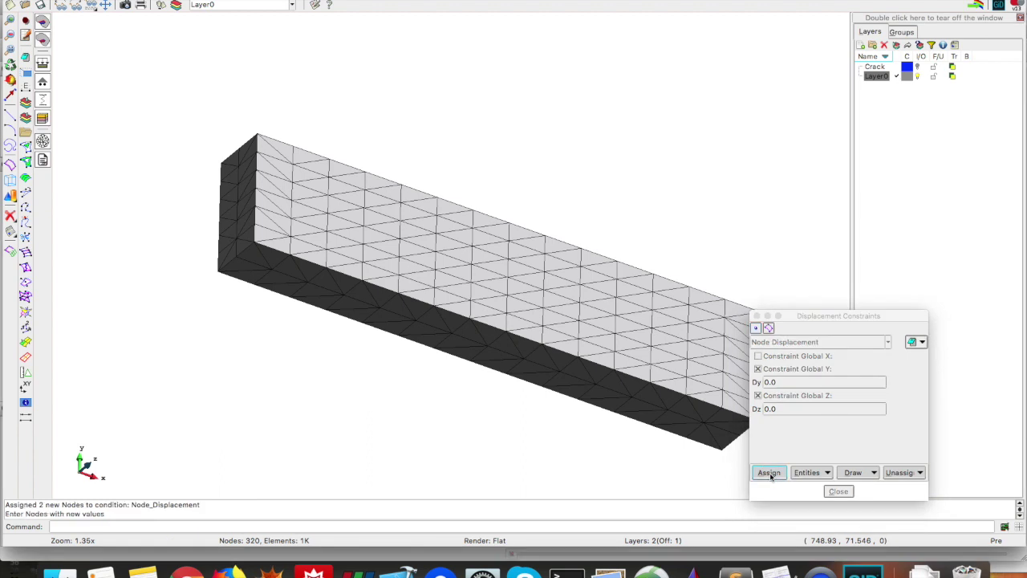
pyautogui.click(685, 437)
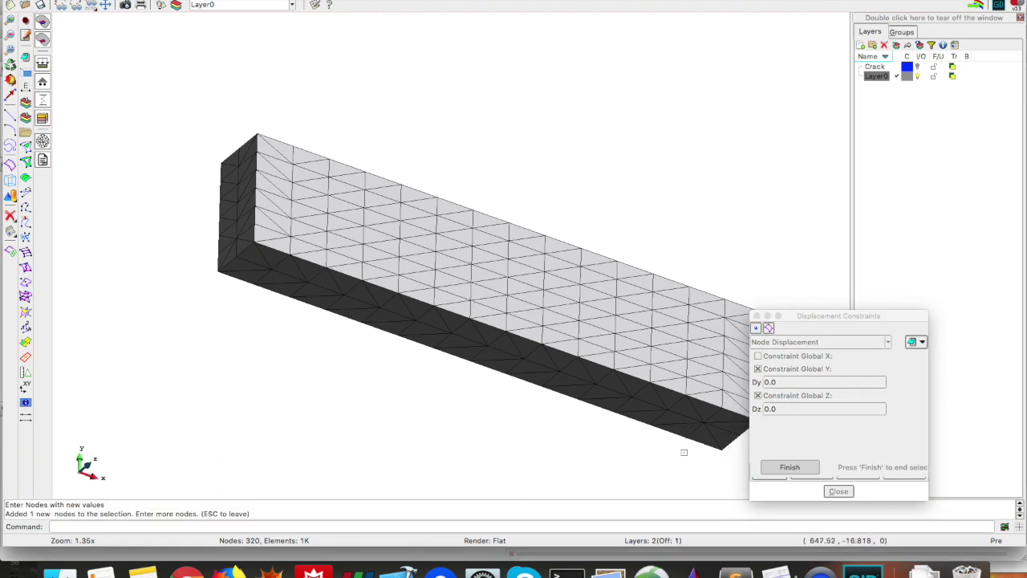
pyautogui.press('Escape')
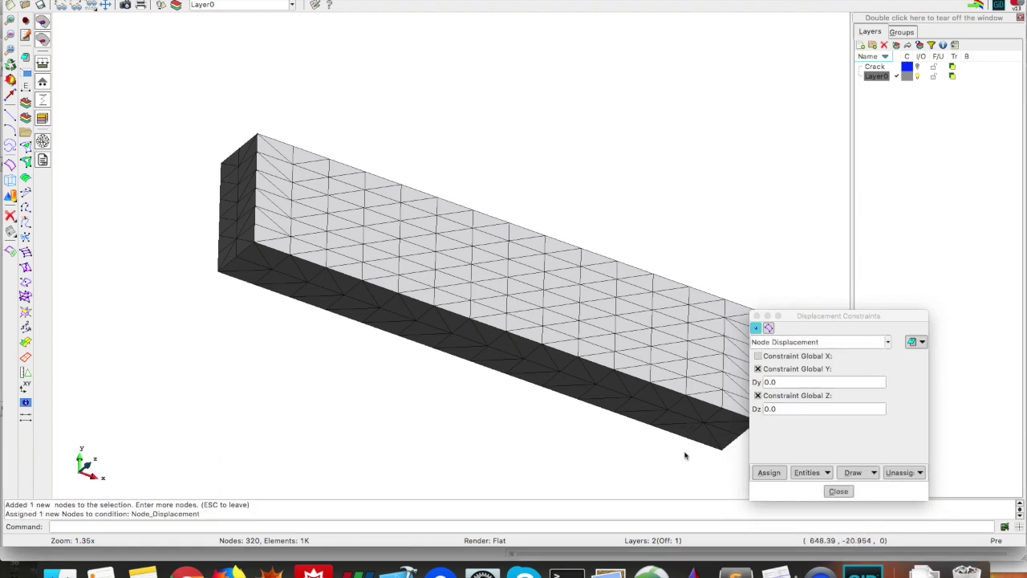
# Step: Untick Global Z and fix two more right-end nodes in Y only at 0.0
pyautogui.click(758, 396)
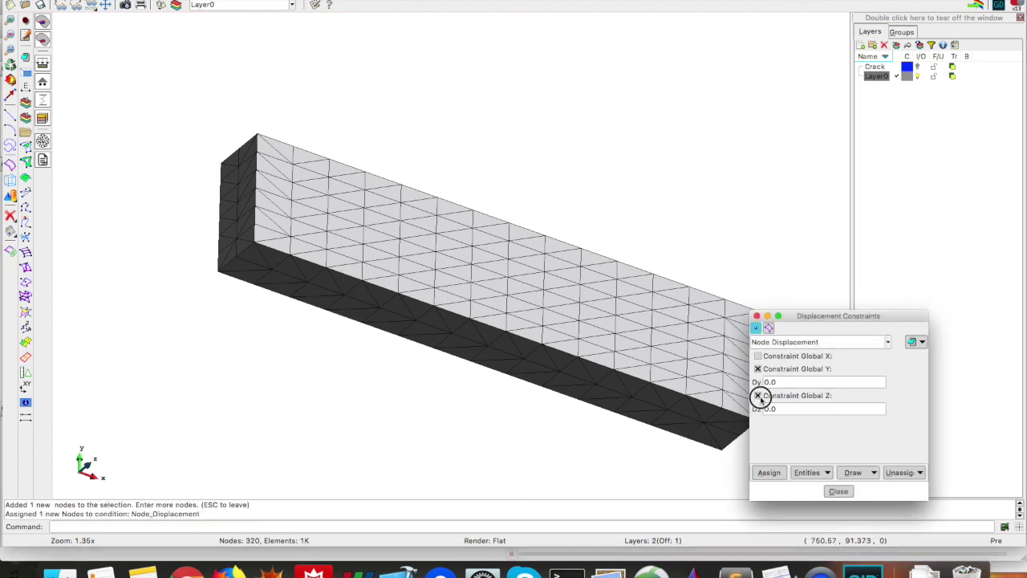
pyautogui.click(769, 473)
pyautogui.click(705, 425)
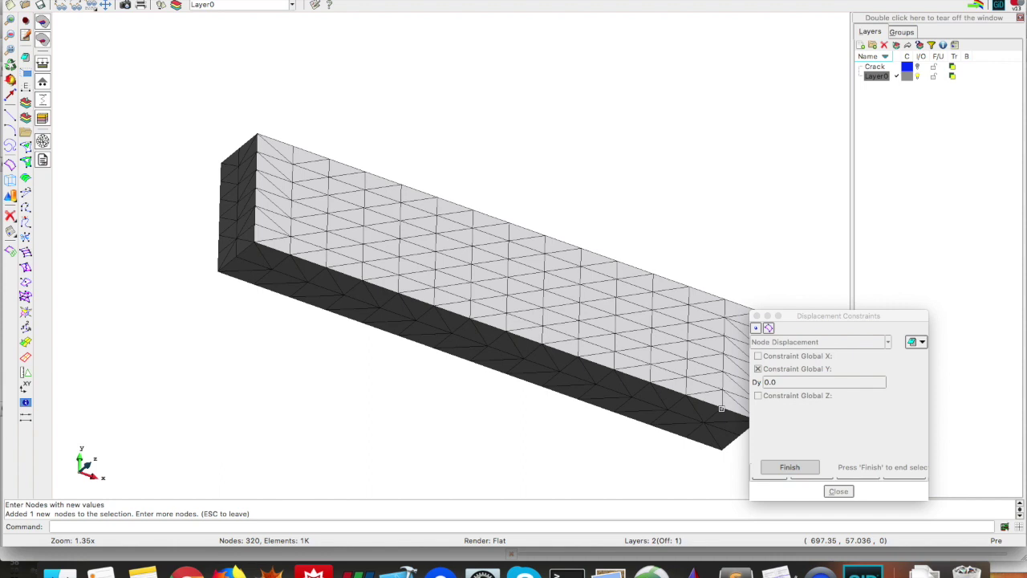
pyautogui.click(721, 409)
pyautogui.press('Escape')
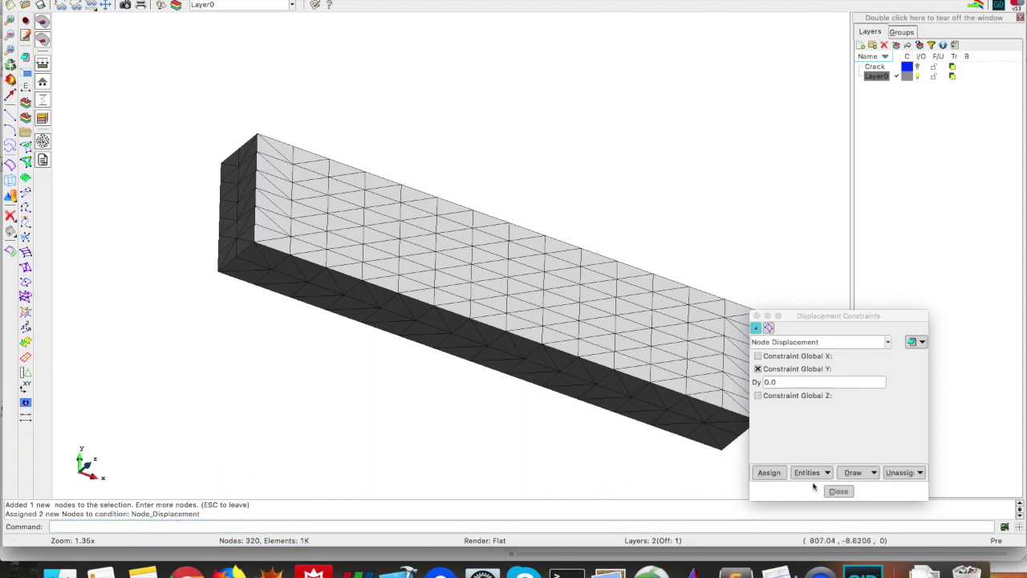
pyautogui.rightClick(229, 52)
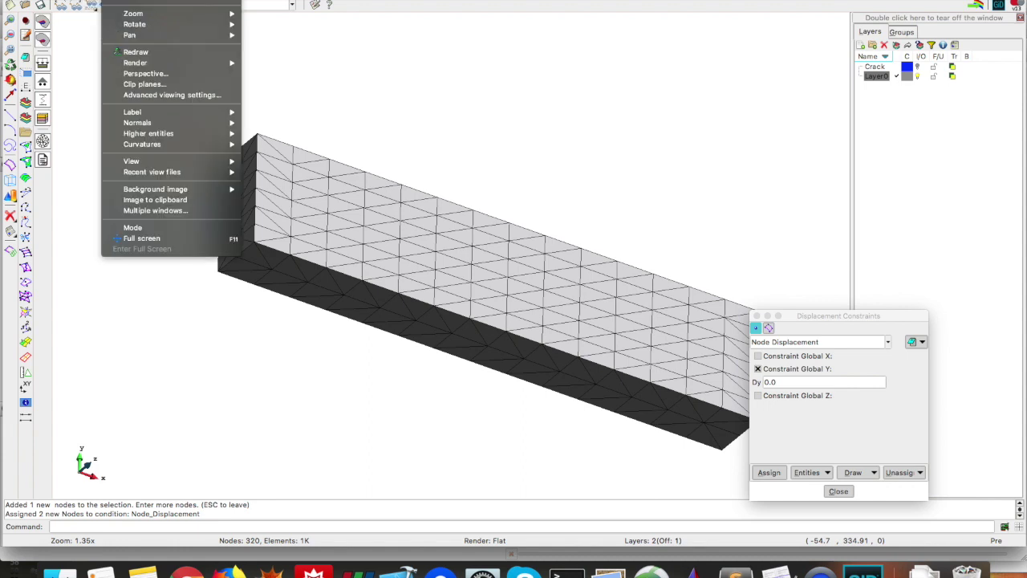
# Step: Render the mesh as Normal wireframe and display all nine displacement constraints
pyautogui.moveTo(149, 64)
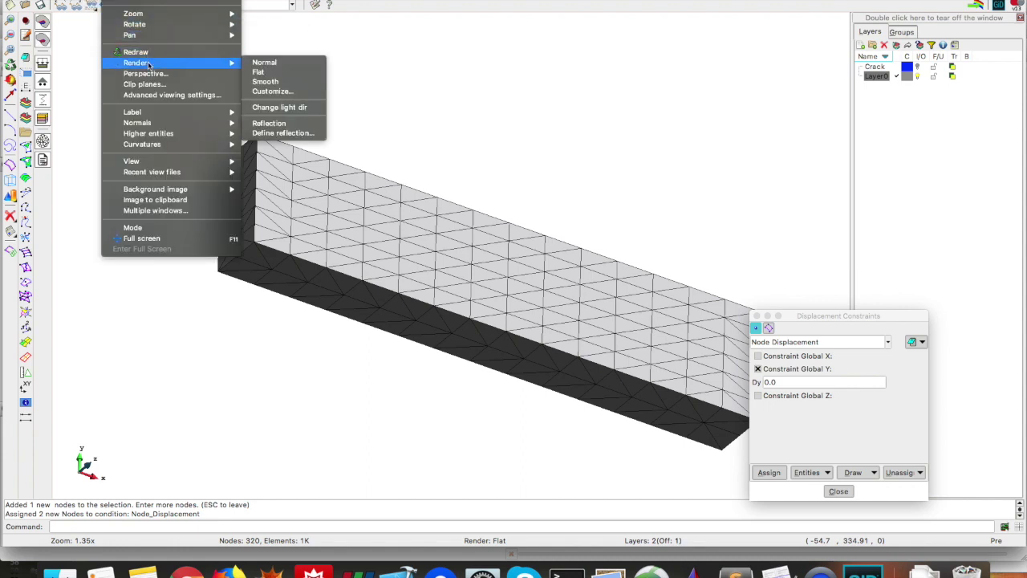
pyautogui.click(305, 63)
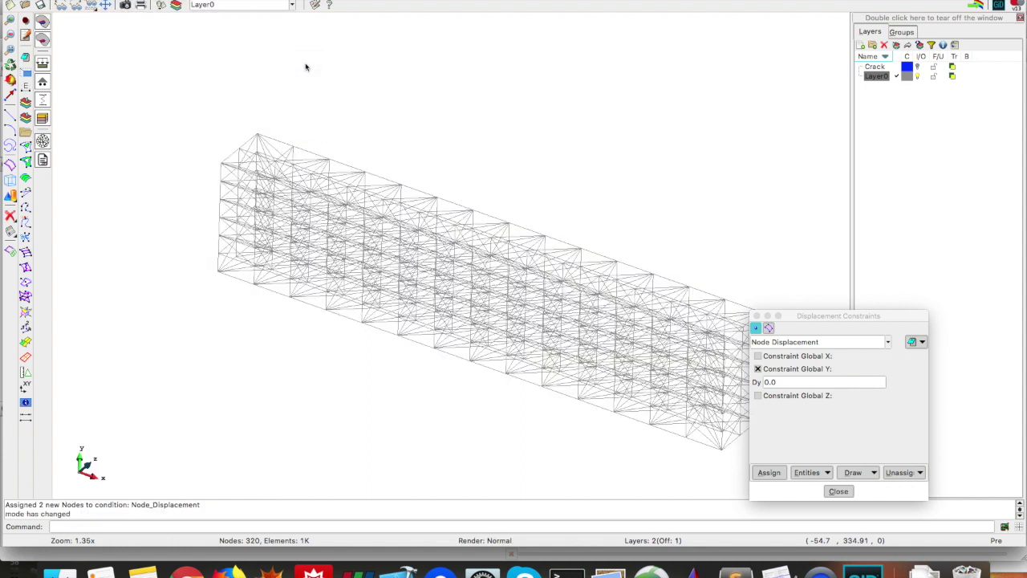
pyautogui.click(846, 473)
pyautogui.click(852, 484)
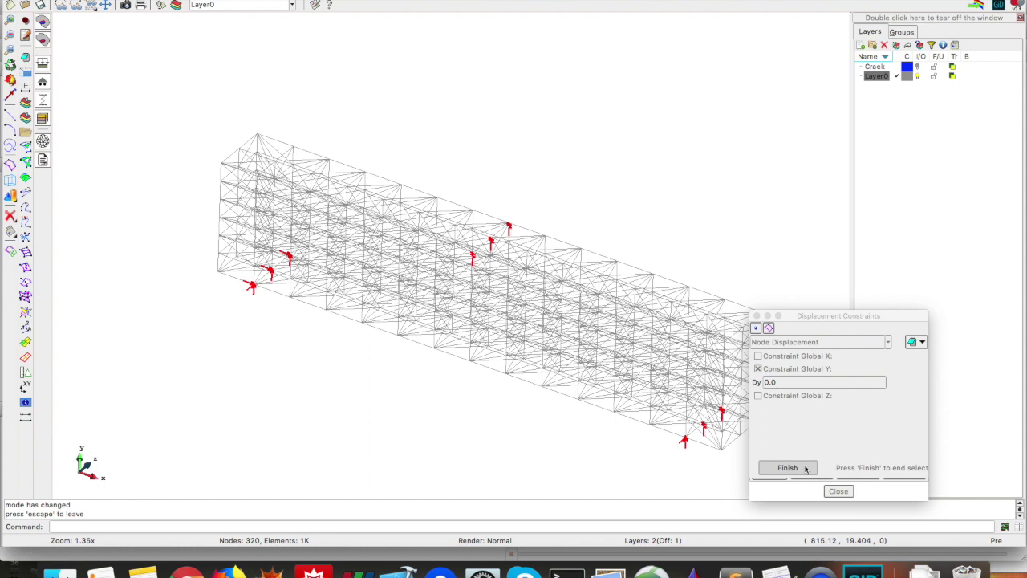
pyautogui.click(788, 467)
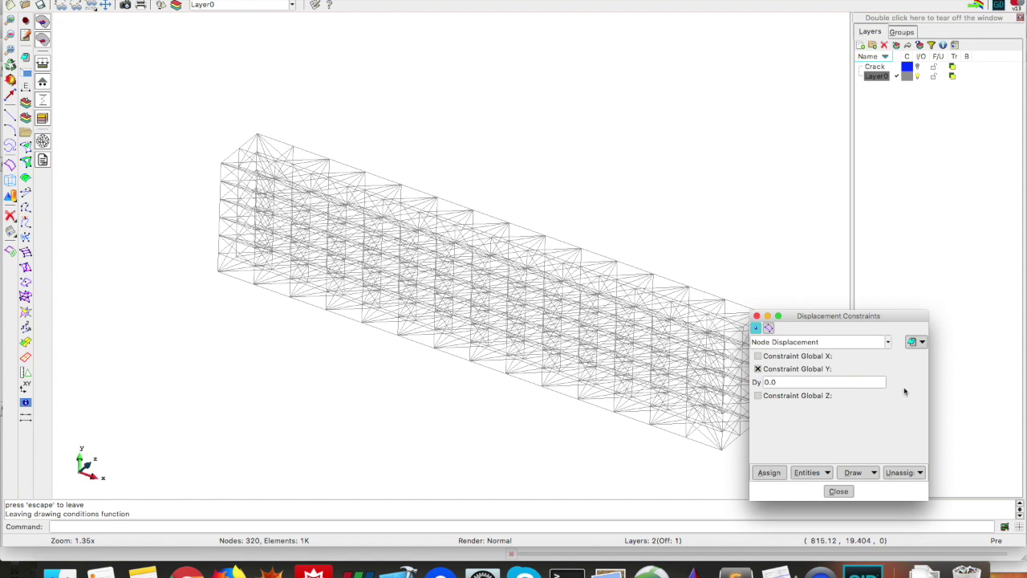
# Step: Close the displacement constraints window and rotate the mesh to view another side
pyautogui.click(838, 491)
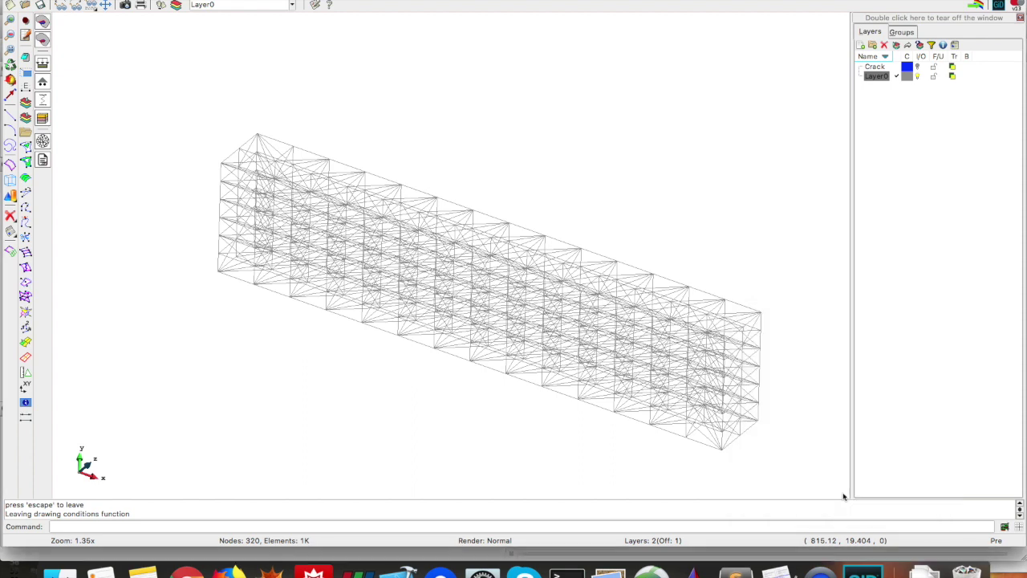
pyautogui.click(10, 79)
pyautogui.moveTo(415, 82); pyautogui.dragTo(506, 165)
pyautogui.click(92, 0)
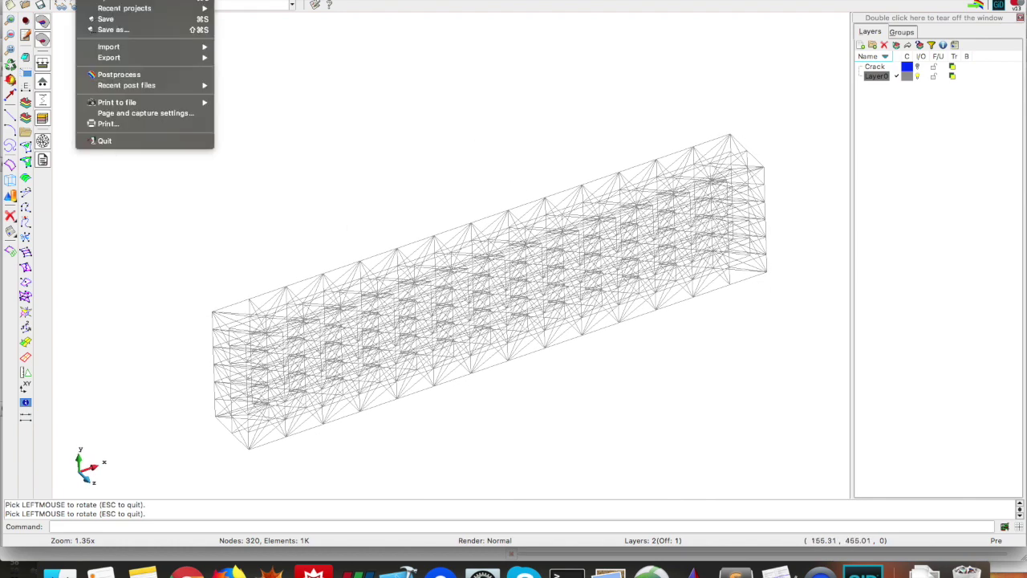
pyautogui.moveTo(155, 61)
pyautogui.press('Escape')
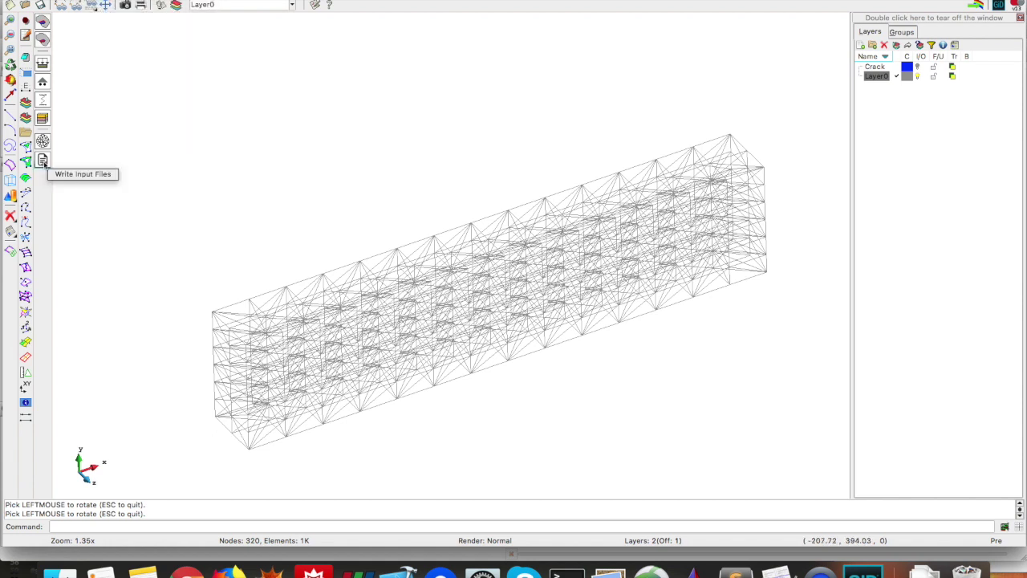
# Step: Create a mesh3ptbend folder and write the calculation files into it as 3ptbend
pyautogui.click(43, 161)
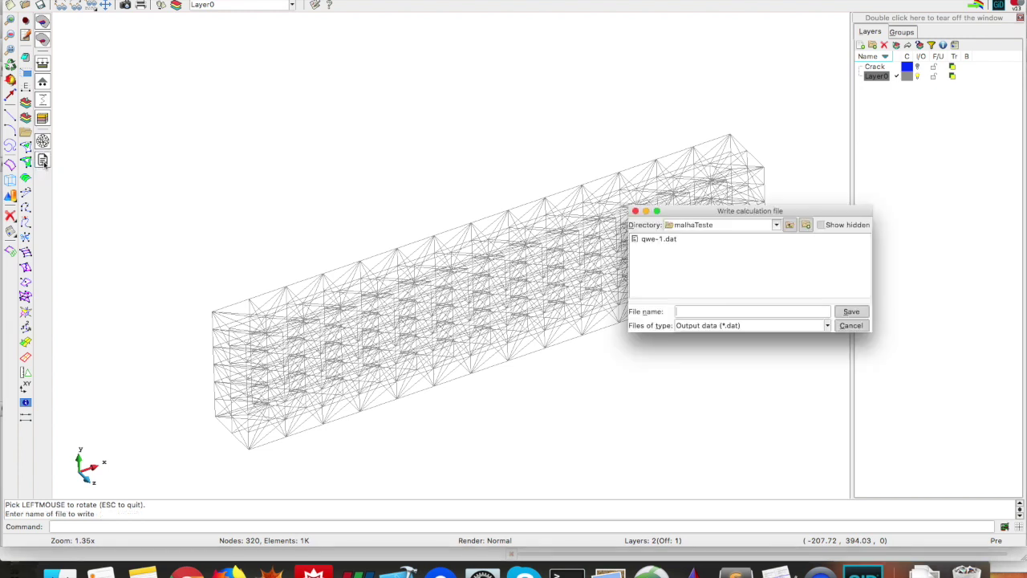
pyautogui.click(790, 224)
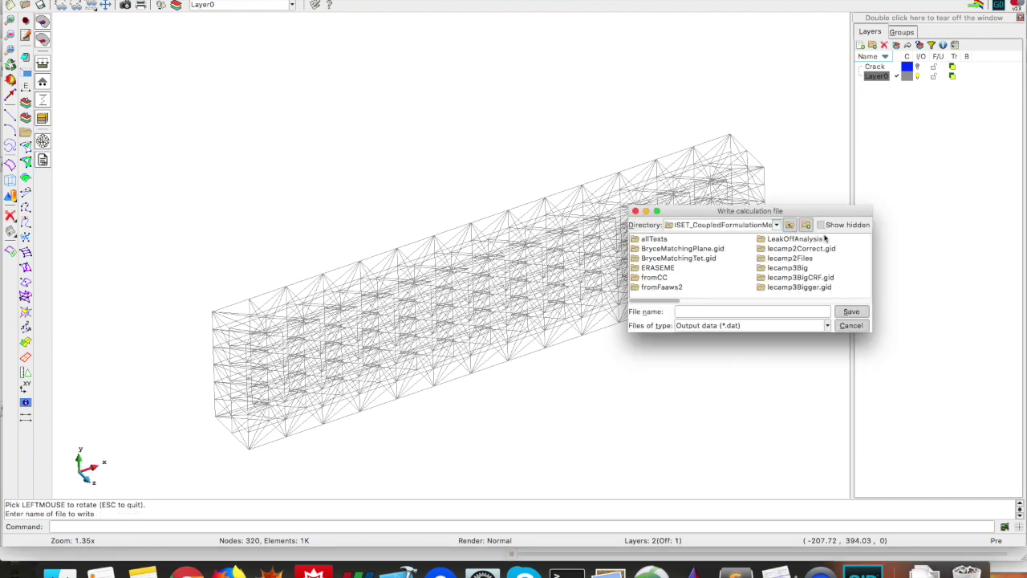
pyautogui.click(805, 225)
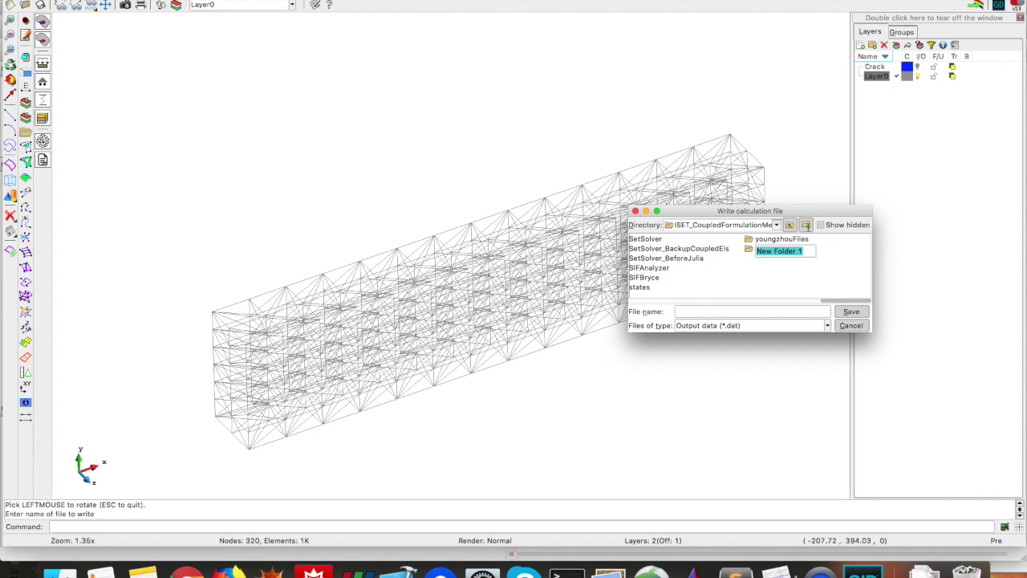
pyautogui.write('mesh3ptbend')
pyautogui.press('Return')
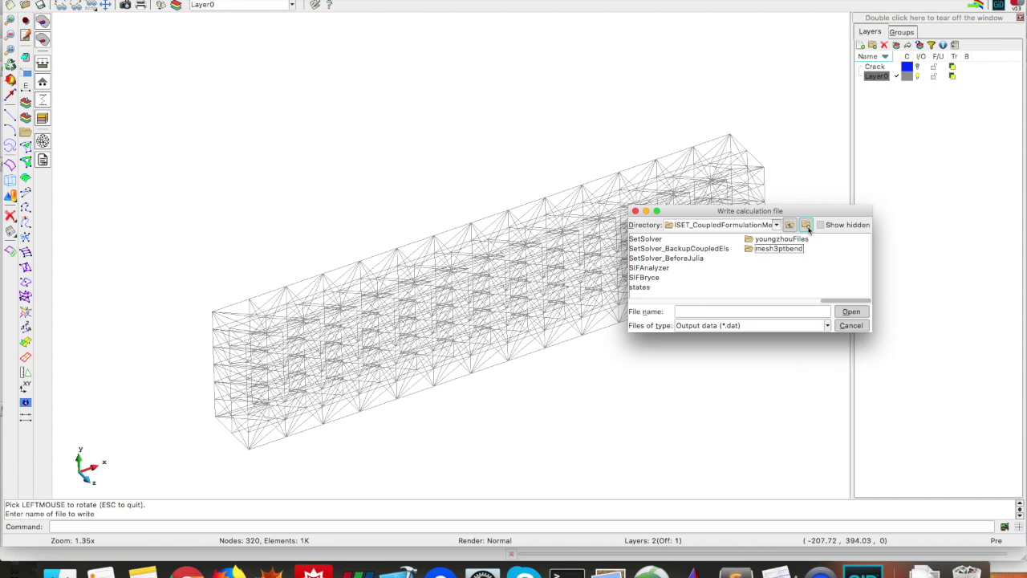
pyautogui.doubleClick(779, 248)
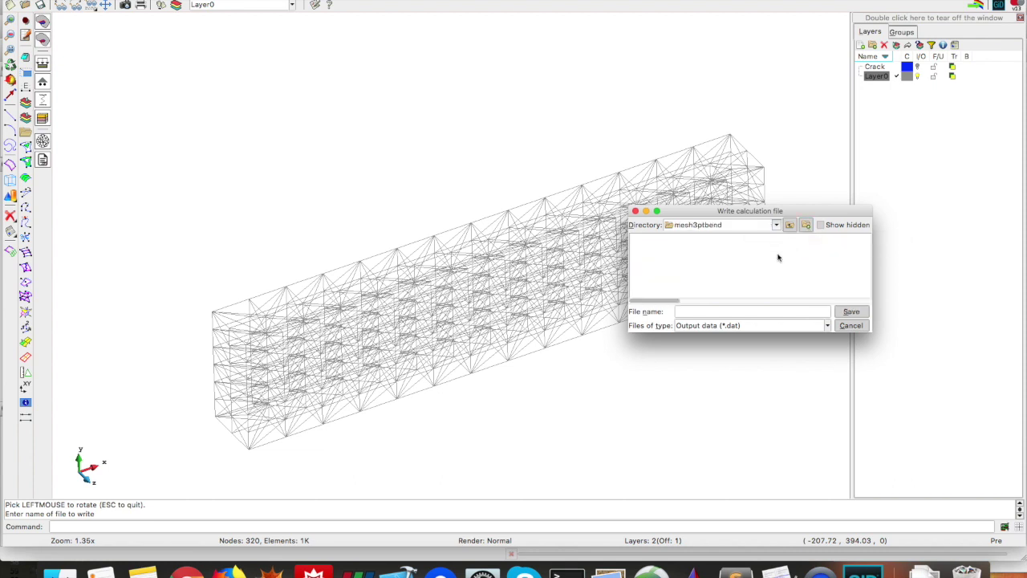
pyautogui.click(713, 311)
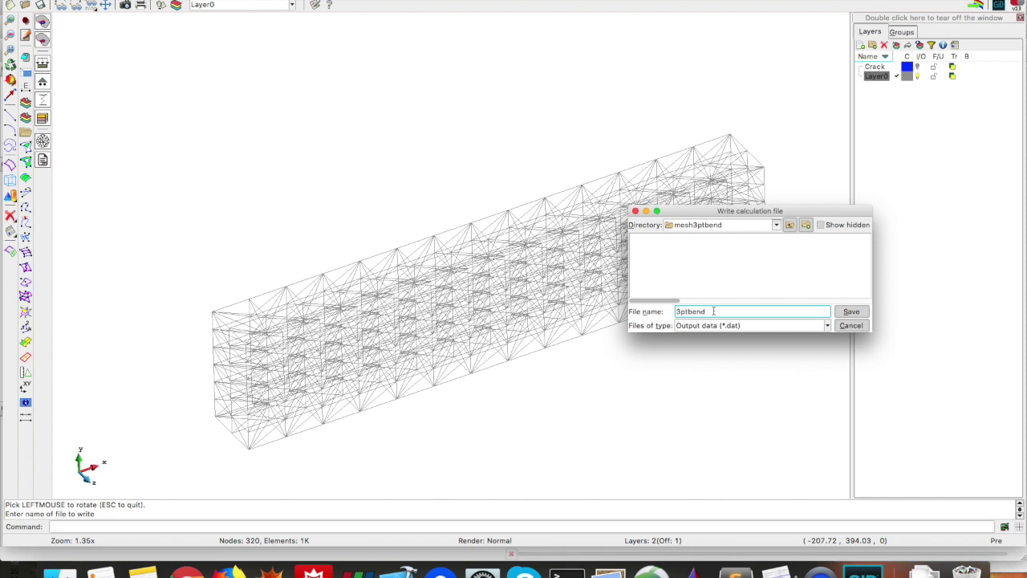
pyautogui.click(844, 313)
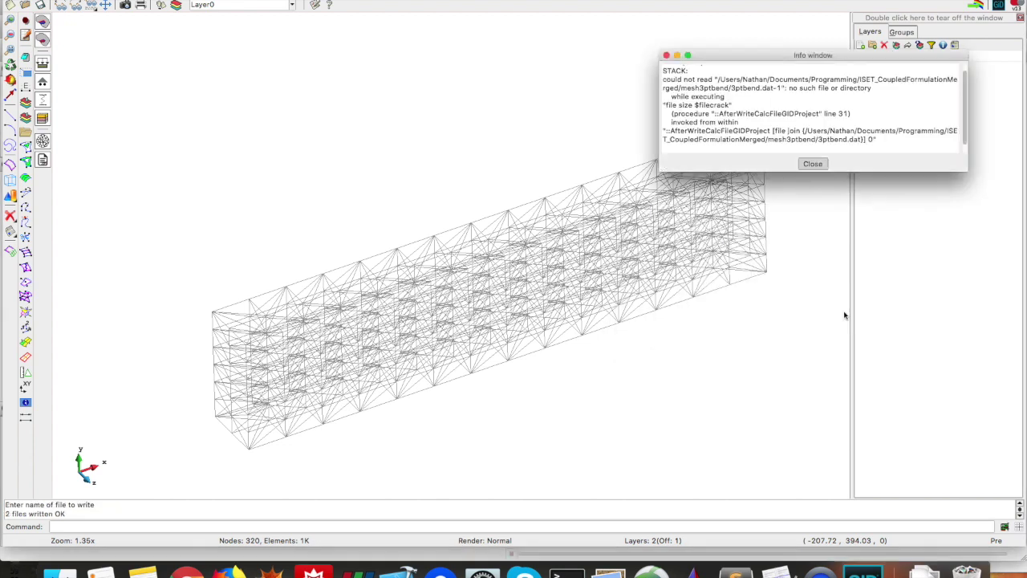
pyautogui.click(813, 165)
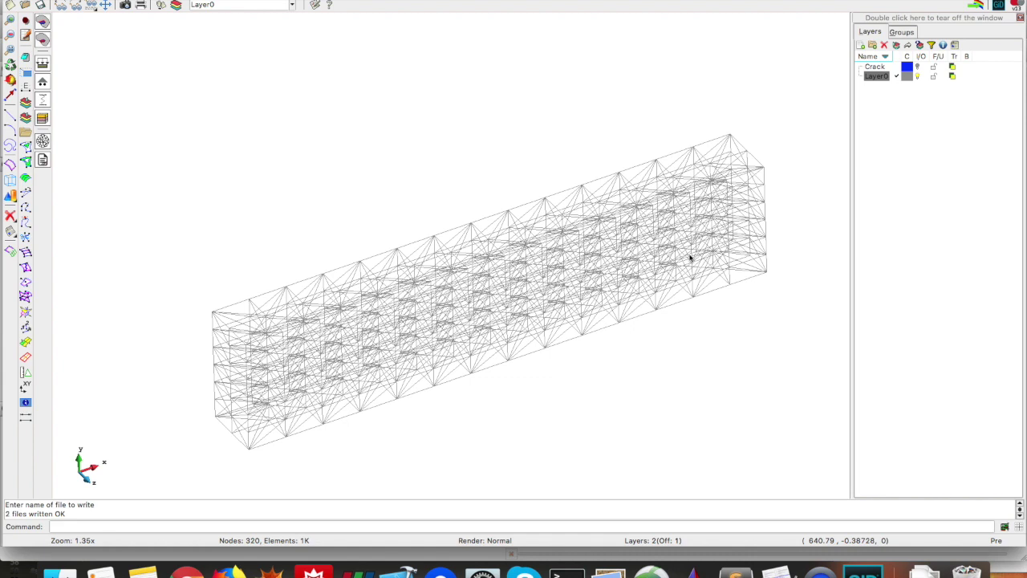
# Step: In the mesh3ptbend folder, rename 3ptbend.dat.grf to 3ptbend.grf
pyautogui.click(58, 572)
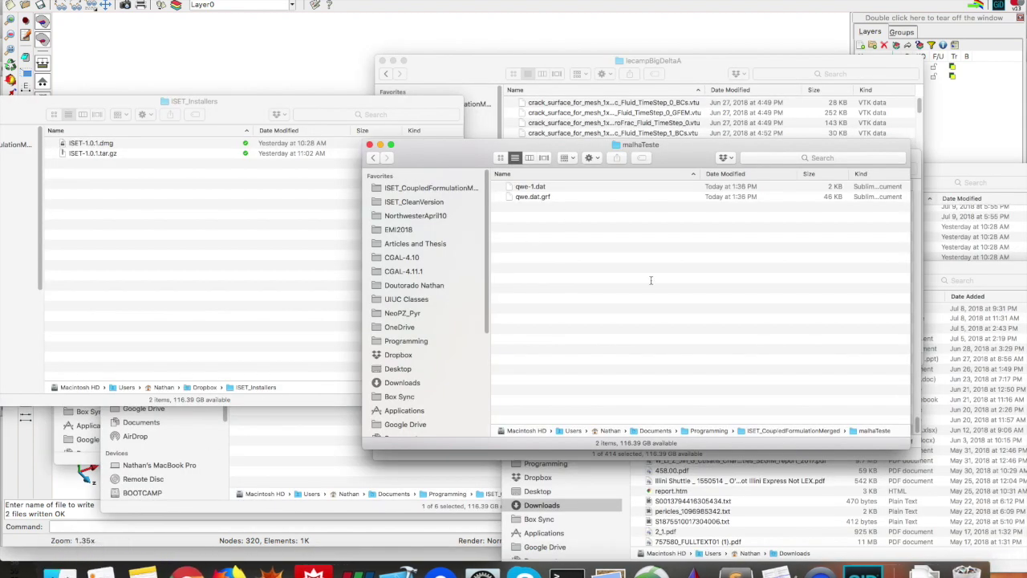
pyautogui.press('super+Up')
pyautogui.press('Down')
pyautogui.press('Down')
pyautogui.press('Down')
pyautogui.press('Down')
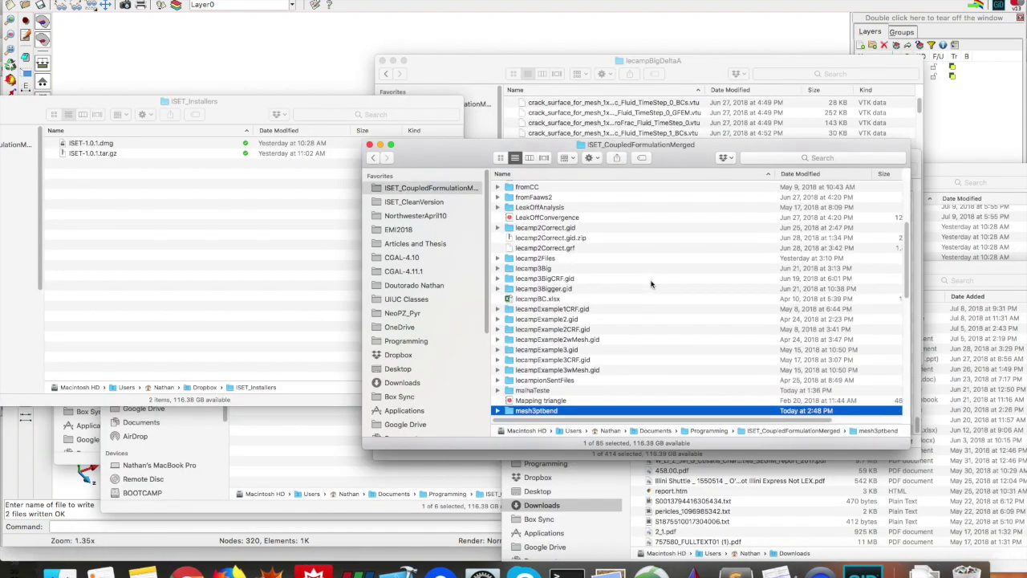
pyautogui.press('Up')
pyautogui.press('Up')
pyautogui.press('super+Down')
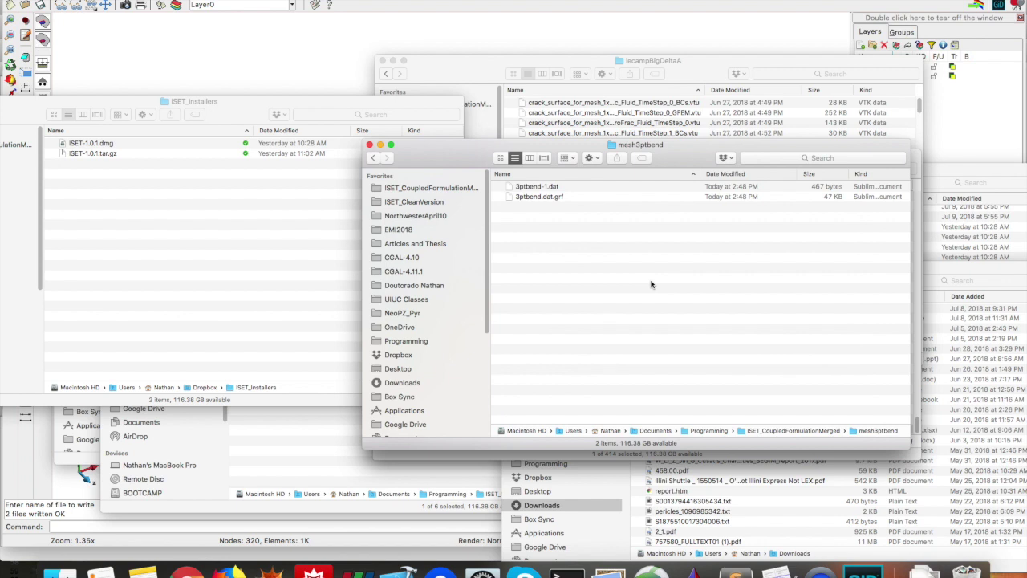
pyautogui.press('Down')
pyautogui.press('Down')
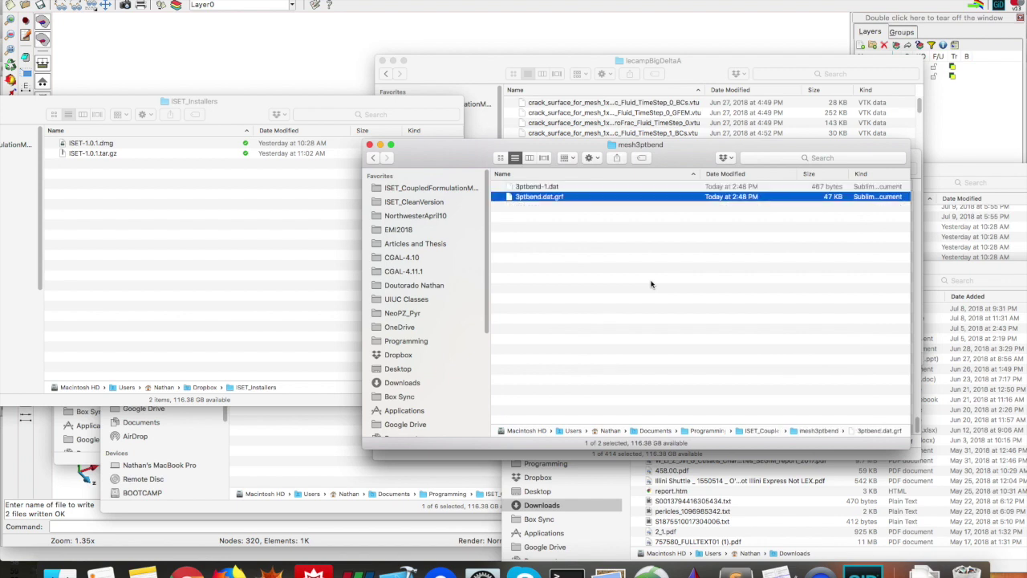
pyautogui.press('Up')
pyautogui.press('Down')
pyautogui.press('Return')
pyautogui.press('Right')
pyautogui.press('BackSpace')
pyautogui.press('BackSpace')
pyautogui.press('BackSpace')
pyautogui.press('BackSpace')
pyautogui.press('Return')
# Step: Rename 3ptbend-1.dat to 3ptbend.crf, then open 3ptbend.grf in Sublime Text
pyautogui.press('Up')
pyautogui.press('Return')
pyautogui.press('Right')
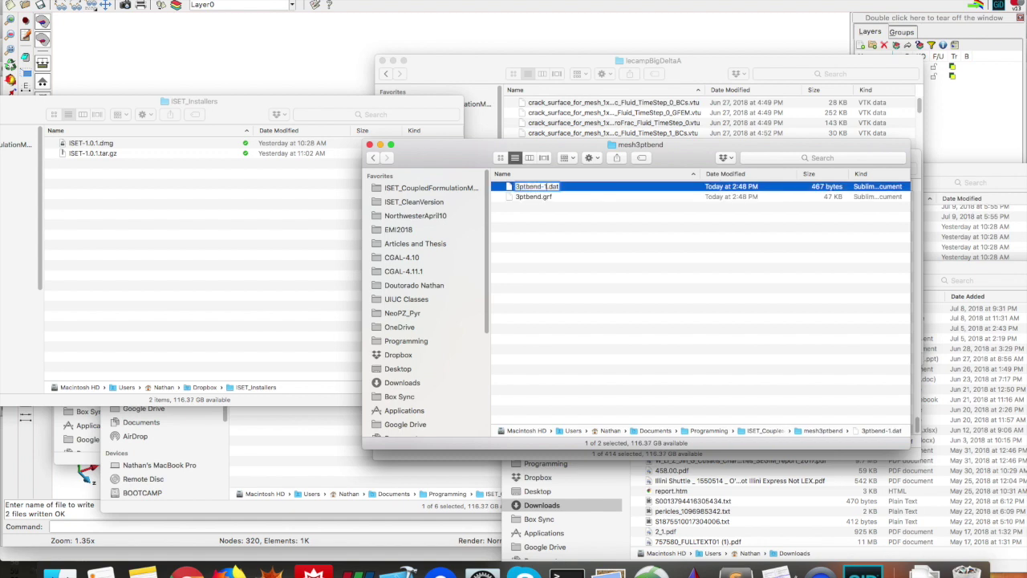
pyautogui.press('BackSpace')
pyautogui.press('BackSpace')
pyautogui.press('End')
pyautogui.press('BackSpace')
pyautogui.press('BackSpace')
pyautogui.press('BackSpace')
pyautogui.write('crf')
pyautogui.press('Return')
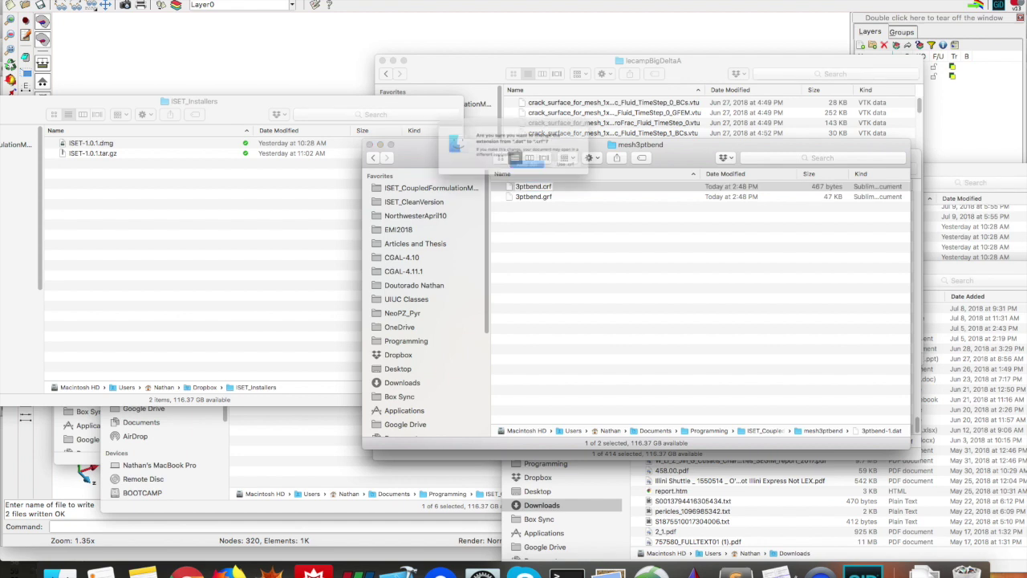
pyautogui.click(592, 173)
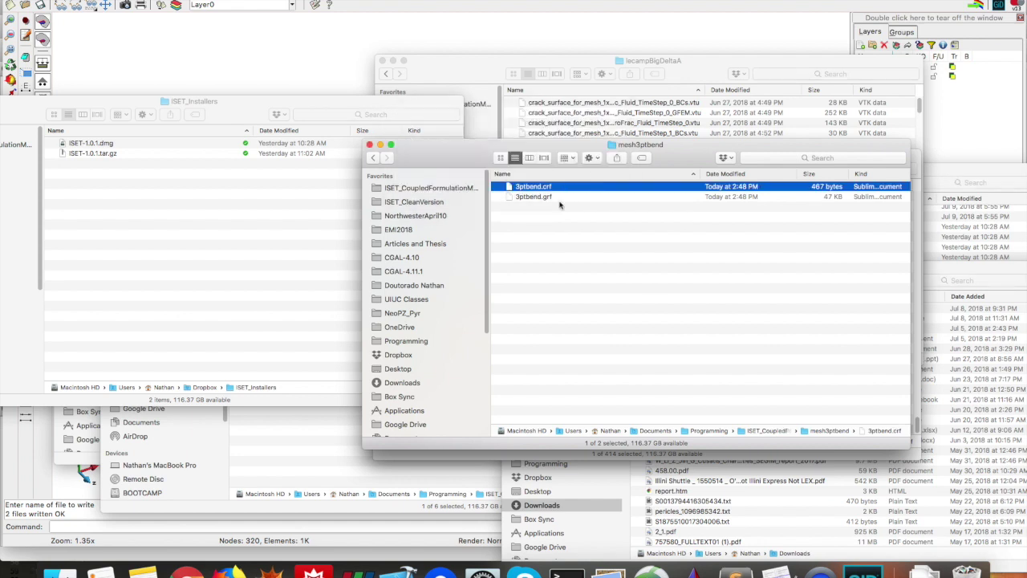
pyautogui.click(561, 198)
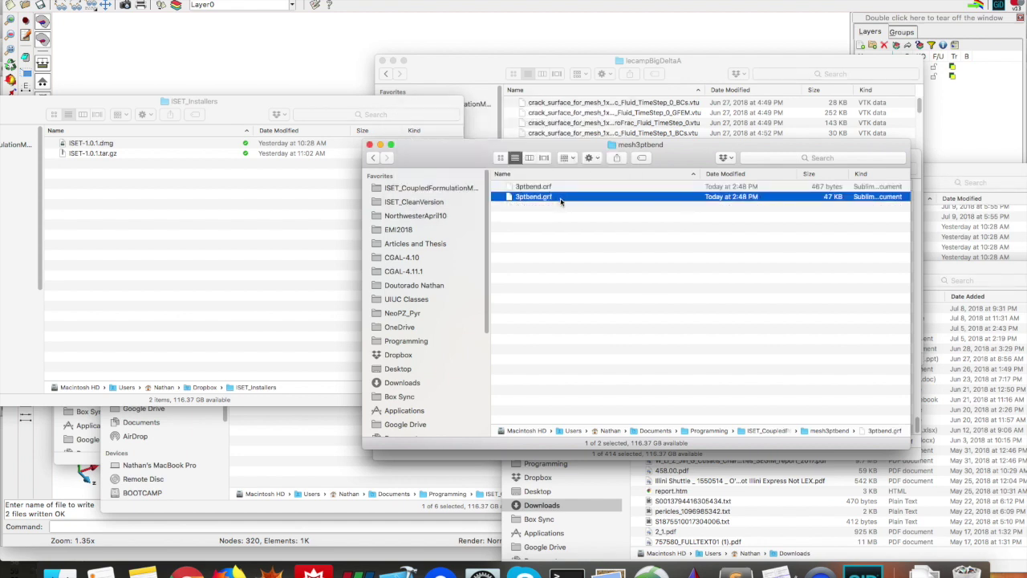
pyautogui.doubleClick(561, 199)
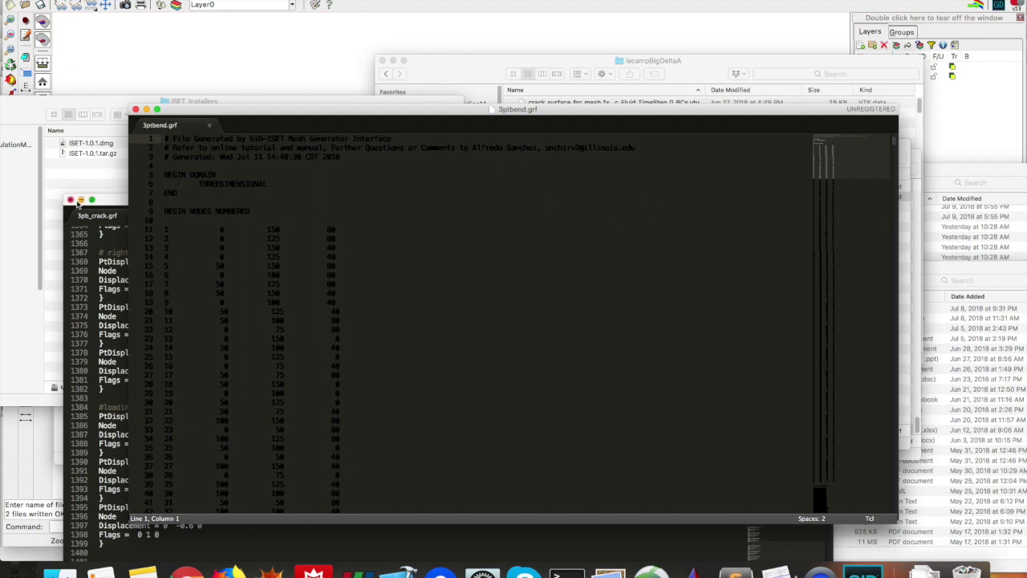
# Step: Close the old 3pb_crack.grf window and scroll 3ptbend.grf down to its BOUNDARY block
pyautogui.click(70, 199)
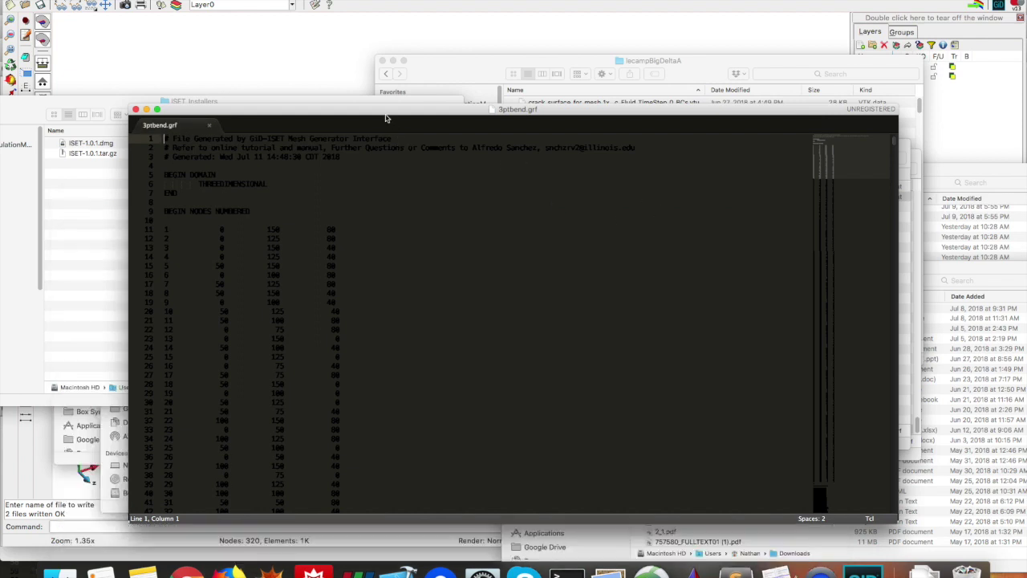
pyautogui.moveTo(387, 112); pyautogui.dragTo(292, 56)
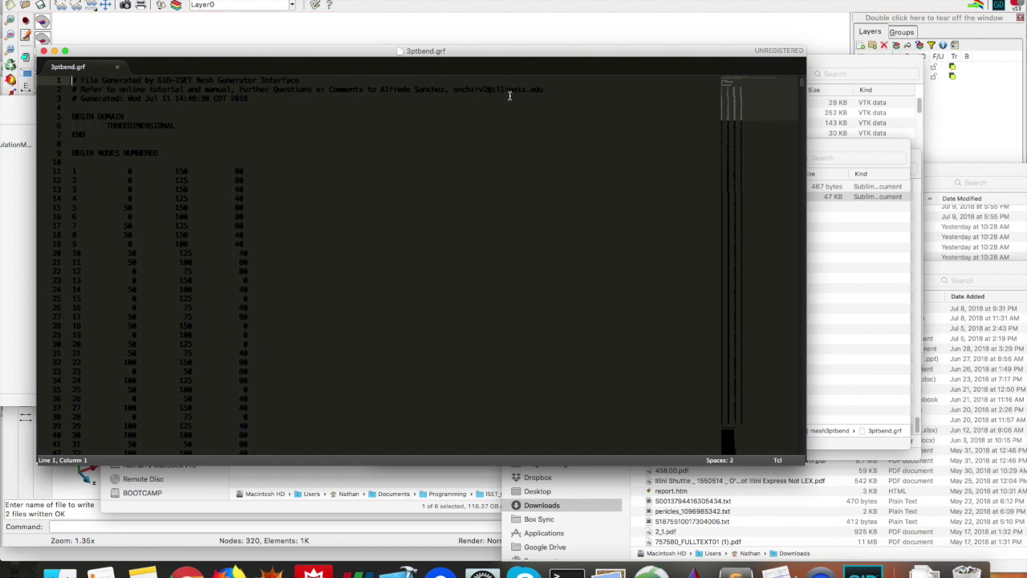
pyautogui.moveTo(370, 89); pyautogui.dragTo(530, 98)
pyautogui.click(533, 105)
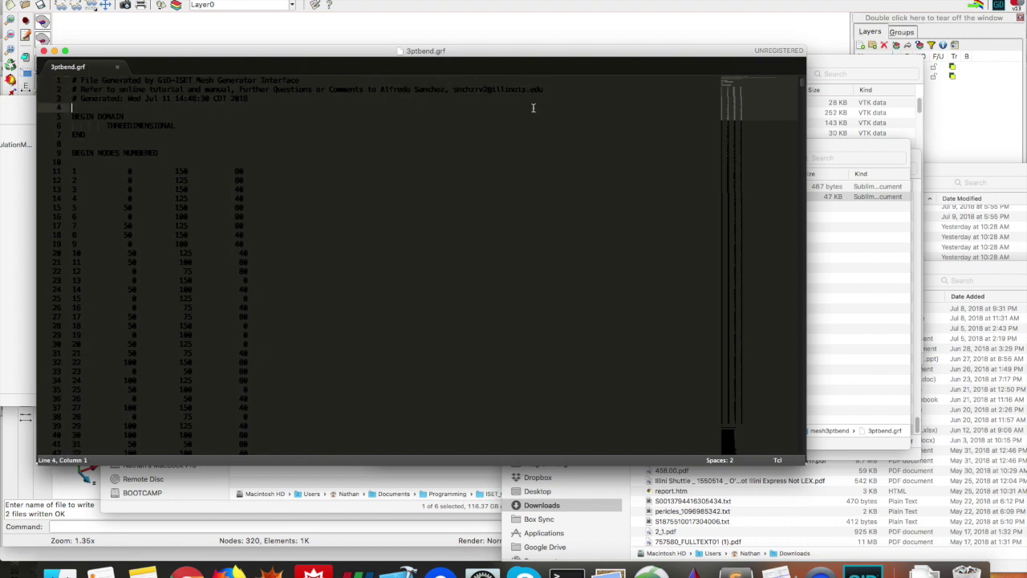
pyautogui.moveTo(782, 108); pyautogui.dragTo(767, 441)
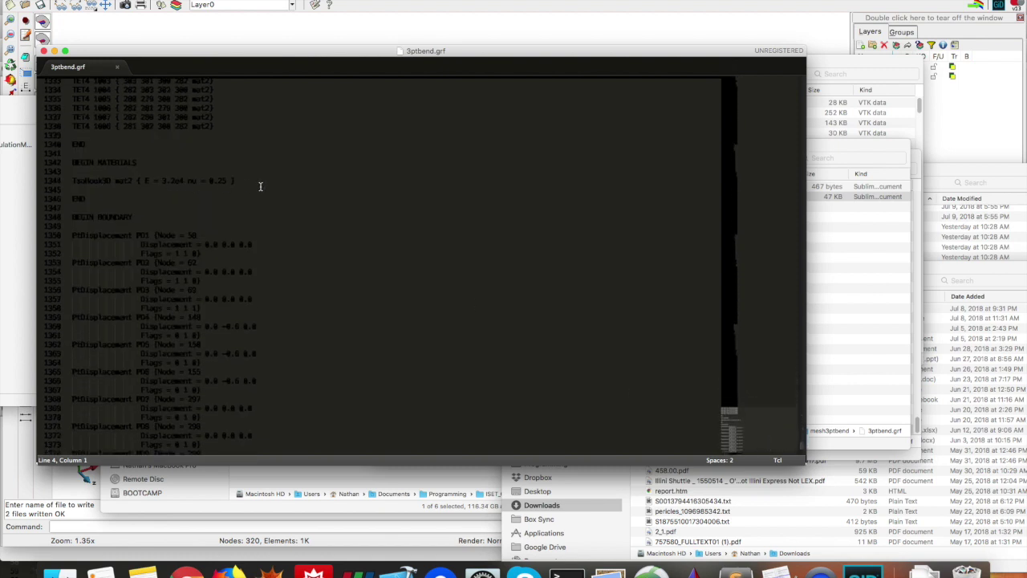
pyautogui.scroll(-2, 83, 220)
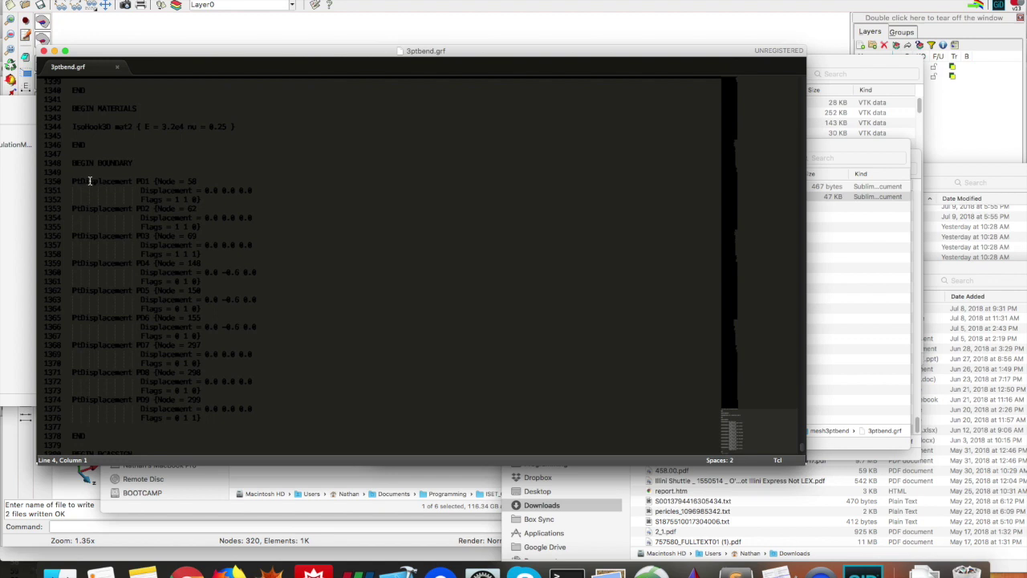
# Step: Highlight PtDisplacement entries PD1–PD9, the -0.6 displacements of PD4–PD6, and the BCASSIGN section
pyautogui.moveTo(84, 174); pyautogui.dragTo(351, 414)
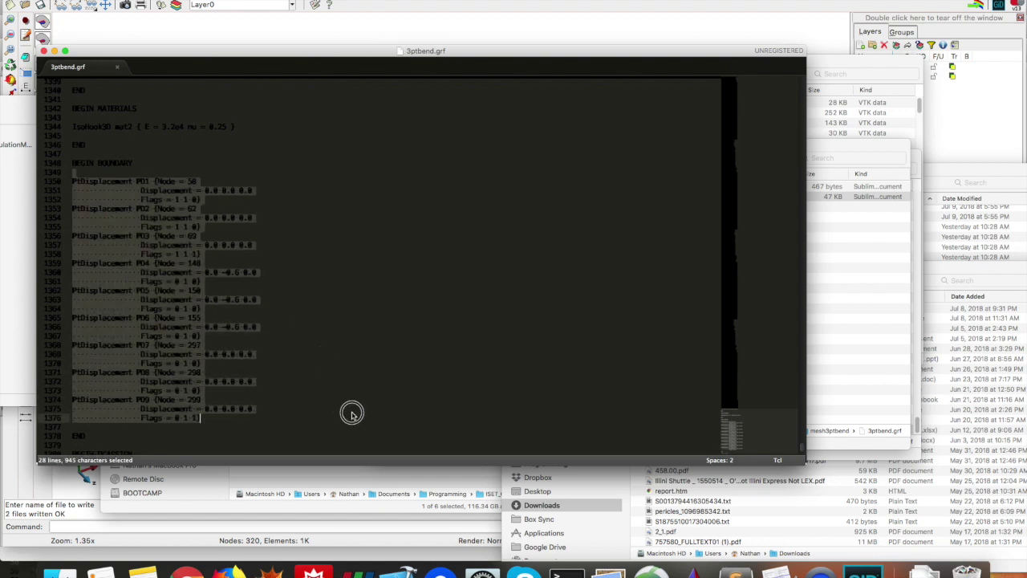
pyautogui.click(215, 285)
pyautogui.moveTo(227, 272); pyautogui.dragTo(273, 333)
pyautogui.scroll(-2, 346, 349)
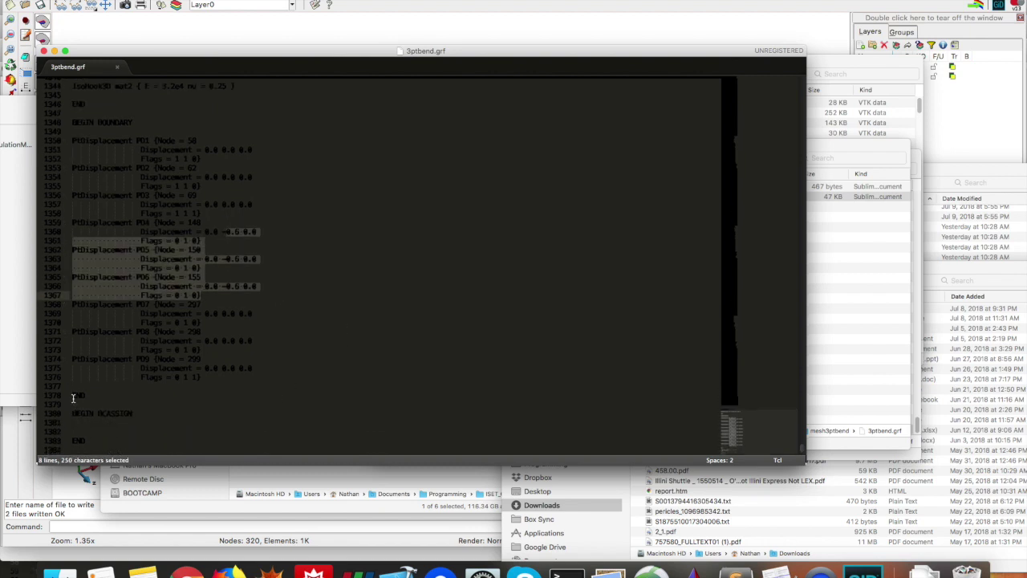
pyautogui.moveTo(83, 414); pyautogui.dragTo(132, 434)
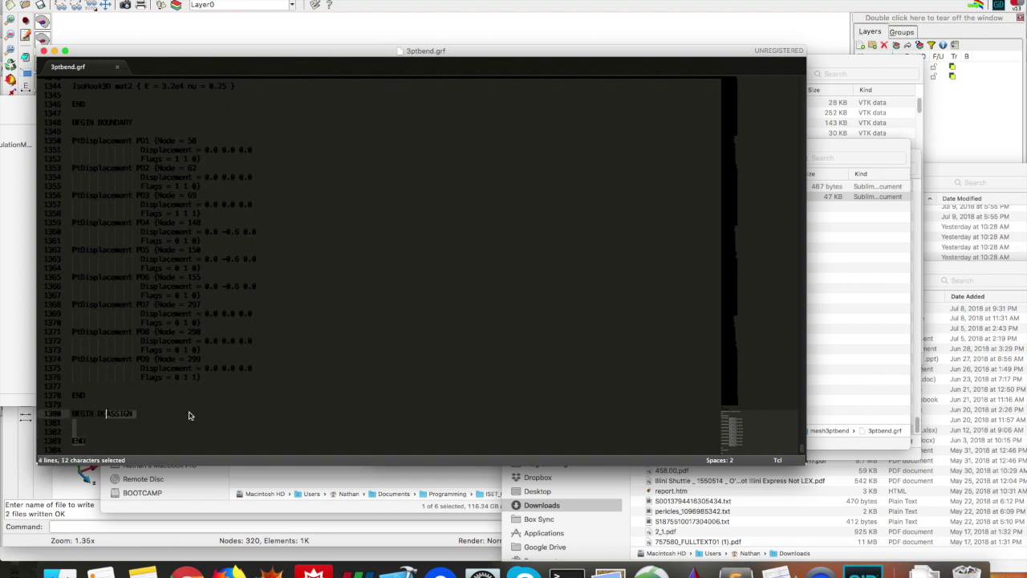
pyautogui.click(222, 413)
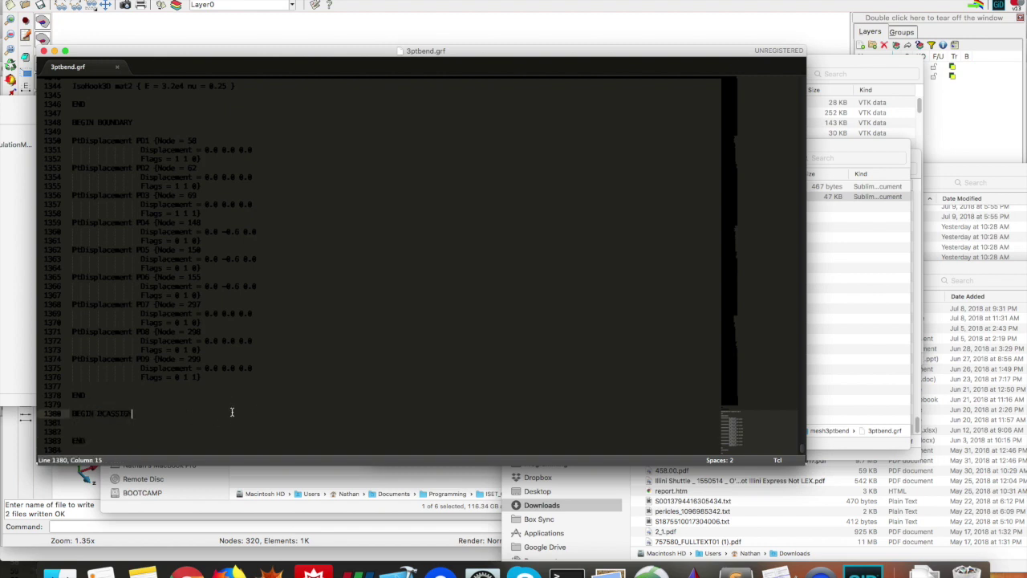
# Step: Close 3ptbend.grf and open 3ptbend.crf from the mesh3ptbend folder
pyautogui.press('super+w')
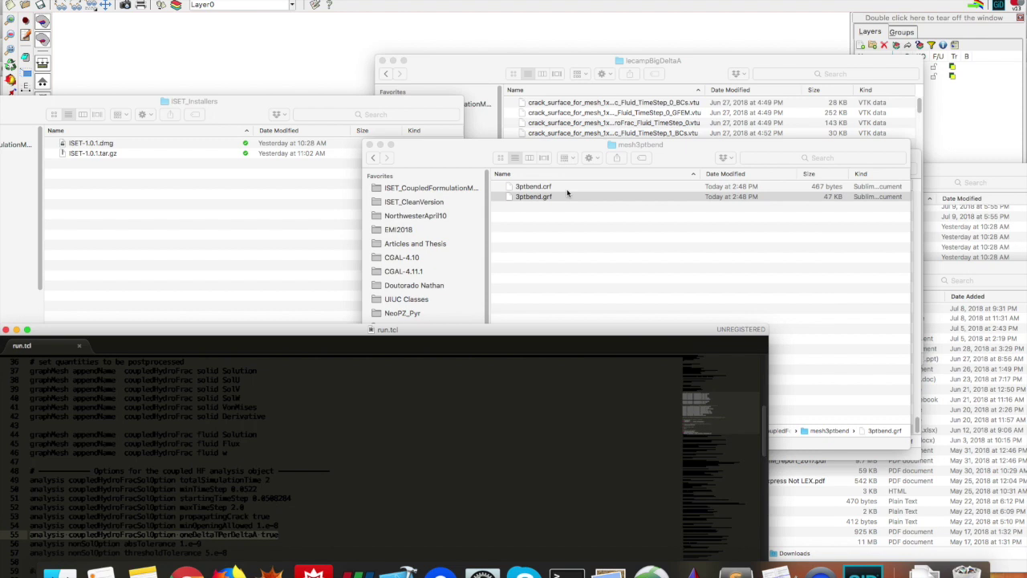
pyautogui.click(554, 197)
pyautogui.doubleClick(551, 187)
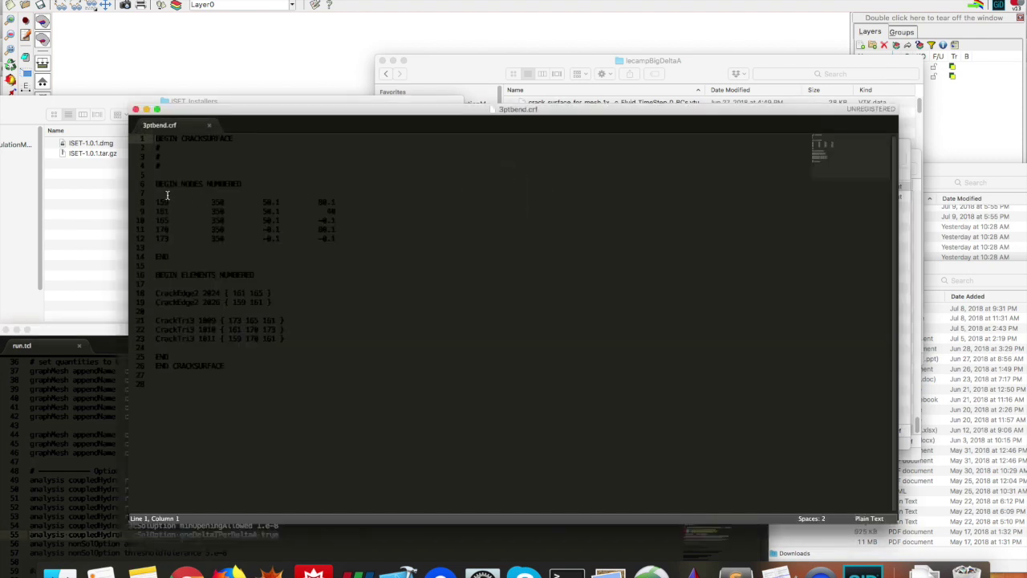
# Step: Review the crack node rows, three CrackTri3 and two CrackEdge2 elements, then return to the folder
pyautogui.moveTo(158, 193); pyautogui.dragTo(372, 235)
pyautogui.click(346, 257)
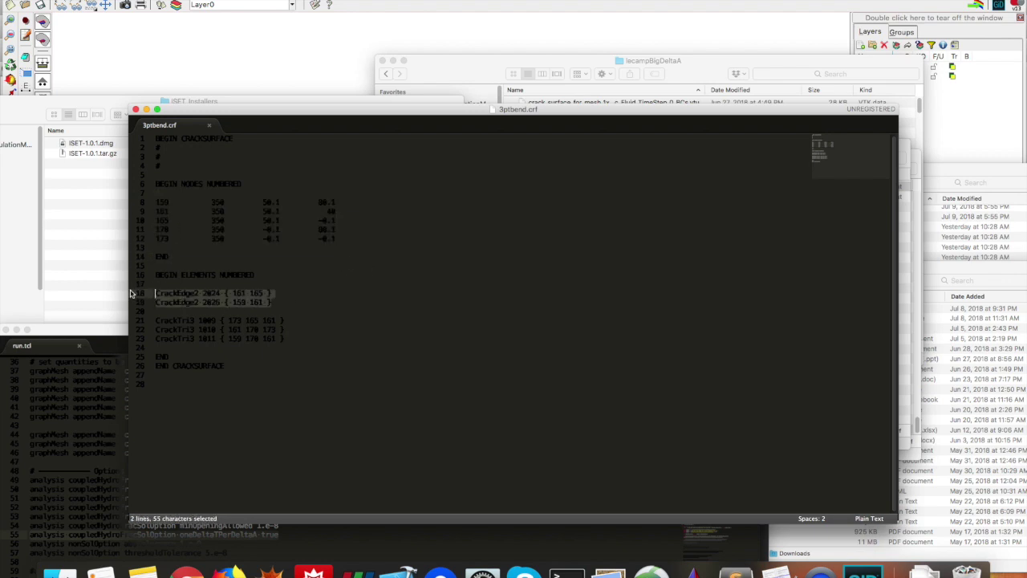
pyautogui.click(313, 337)
pyautogui.moveTo(298, 337); pyautogui.dragTo(156, 321)
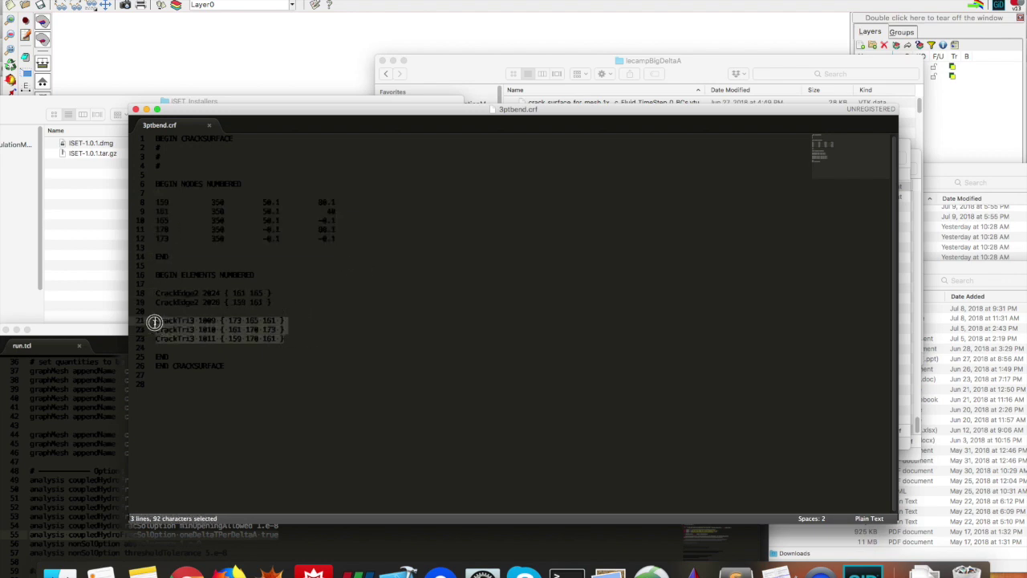
pyautogui.moveTo(307, 301); pyautogui.dragTo(131, 287)
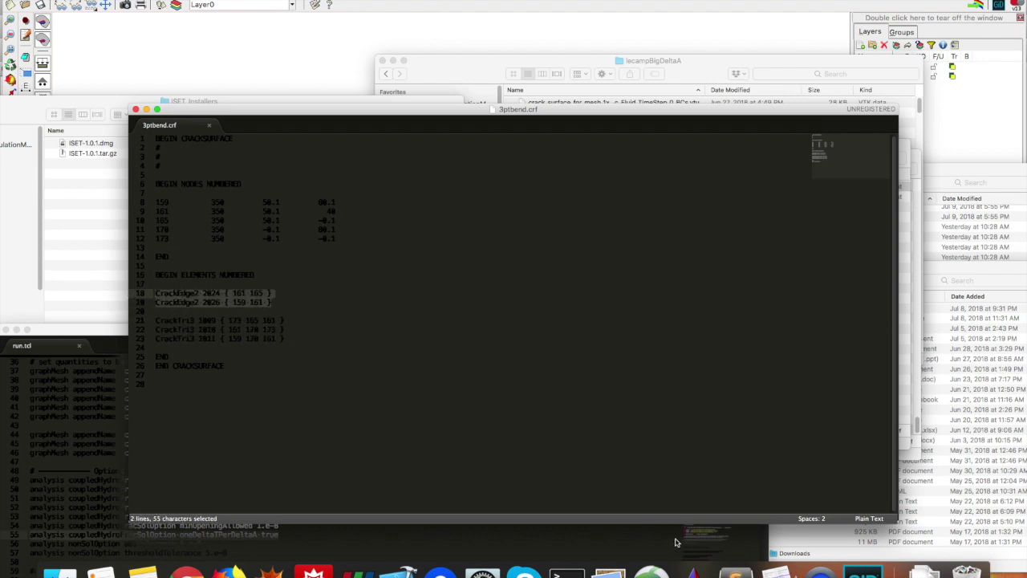
pyautogui.click(390, 328)
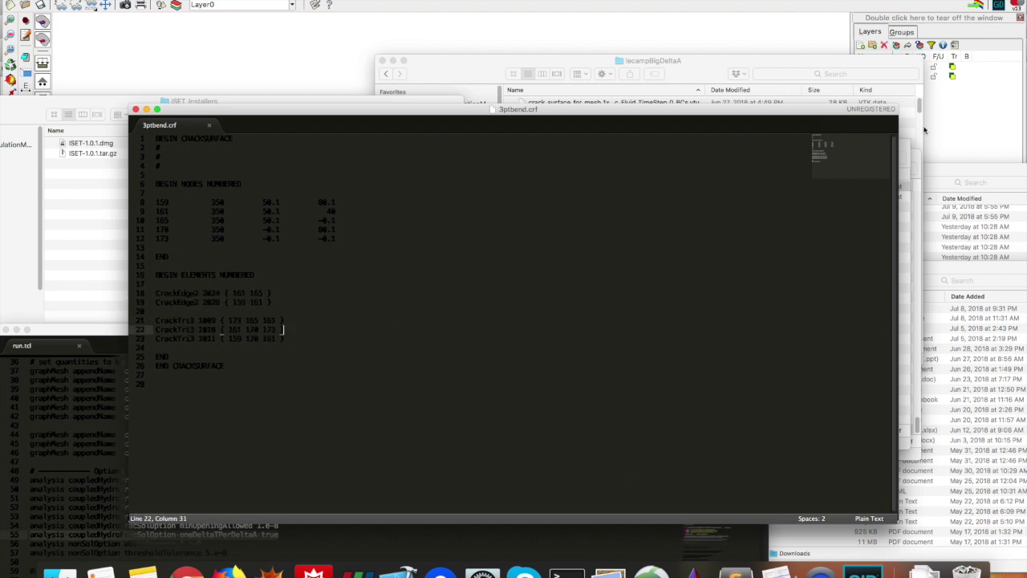
pyautogui.click(910, 234)
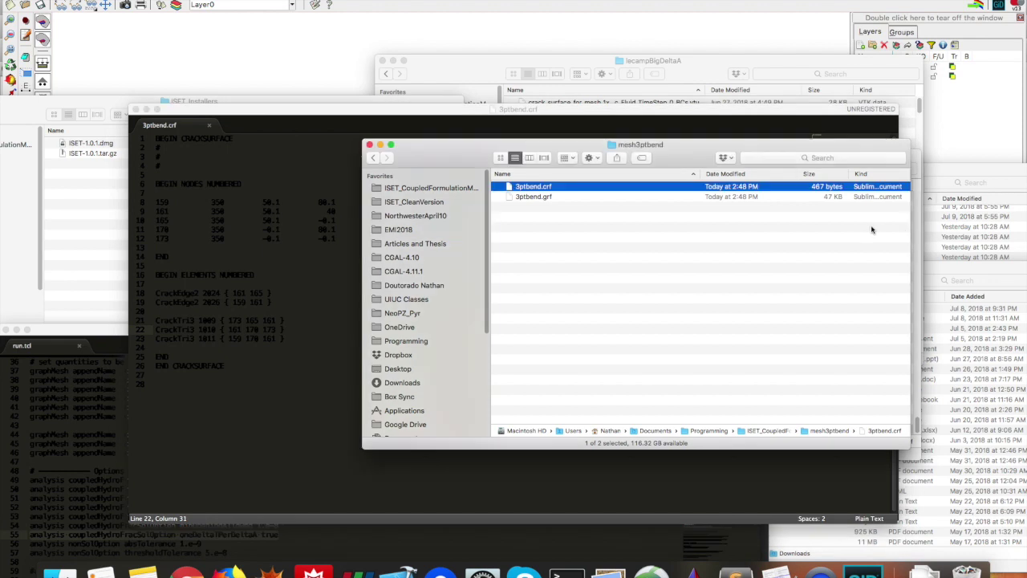